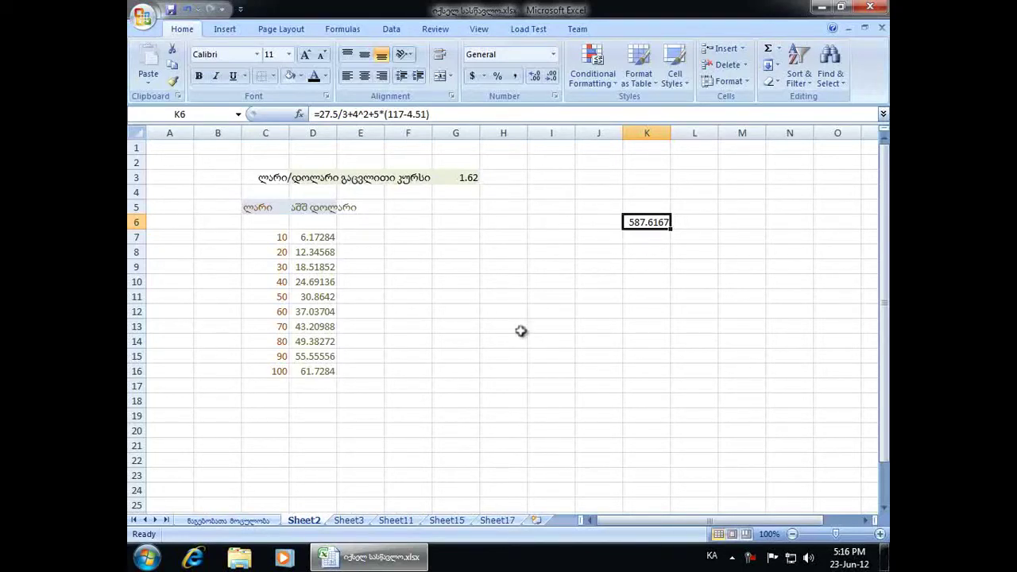
# On the first worksheet, select header cell E6 and open its Format Cells font settings
pyautogui.click(275, 521)
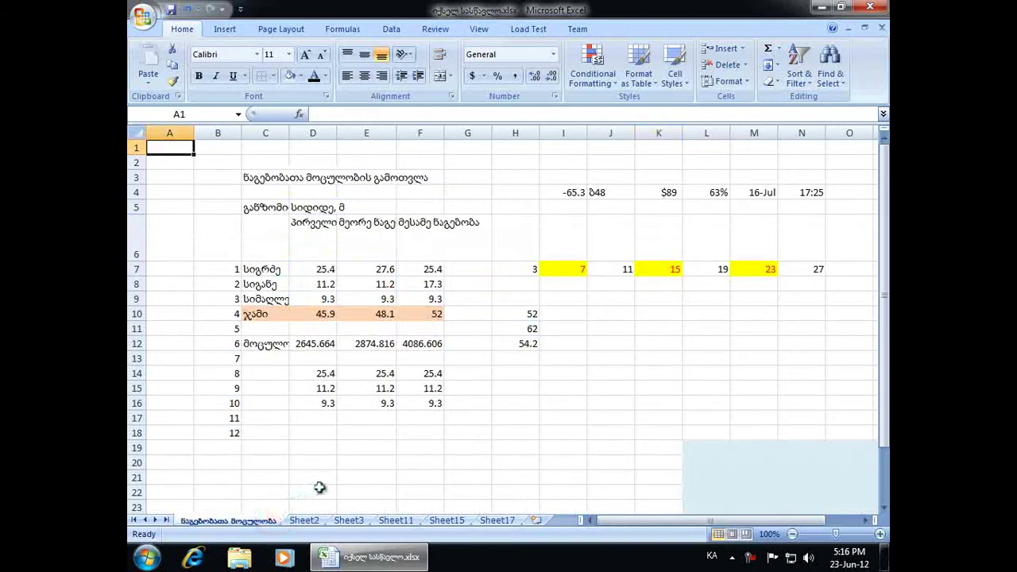
pyautogui.click(364, 258)
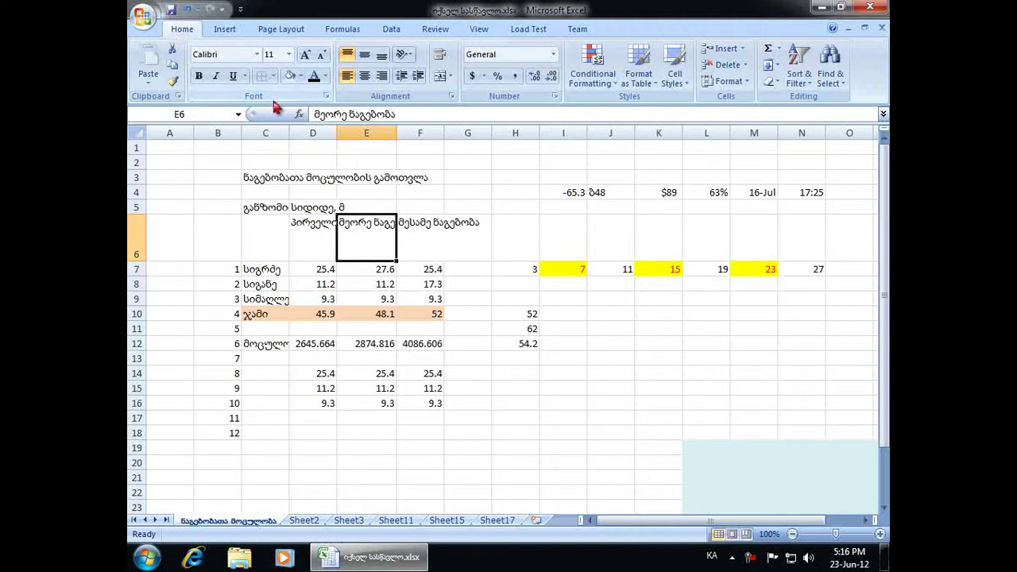
pyautogui.click(325, 96)
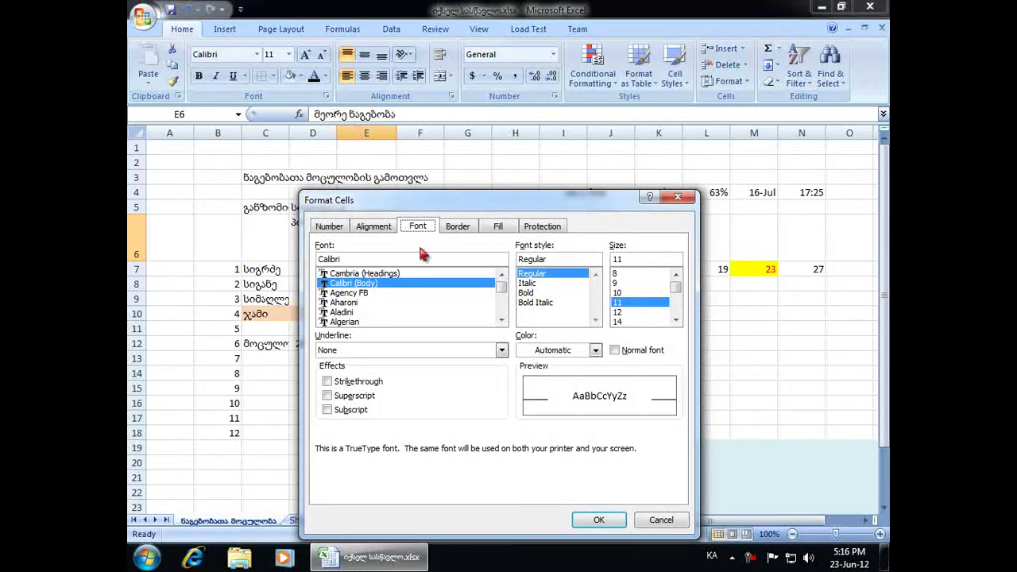
# Make the E6 header Bold with a dark teal font colour, leaving superscript/subscript cleared
pyautogui.moveTo(500, 285)
pyautogui.mouseDown()
pyautogui.moveTo(503, 300)
pyautogui.moveTo(504, 289)
pyautogui.mouseUp()
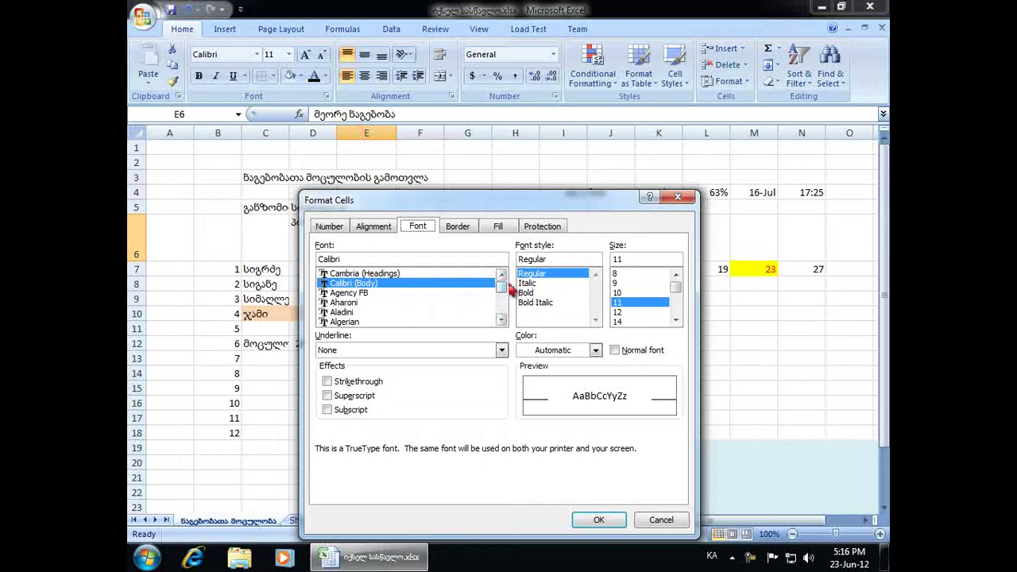
pyautogui.click(527, 283)
pyautogui.click(530, 293)
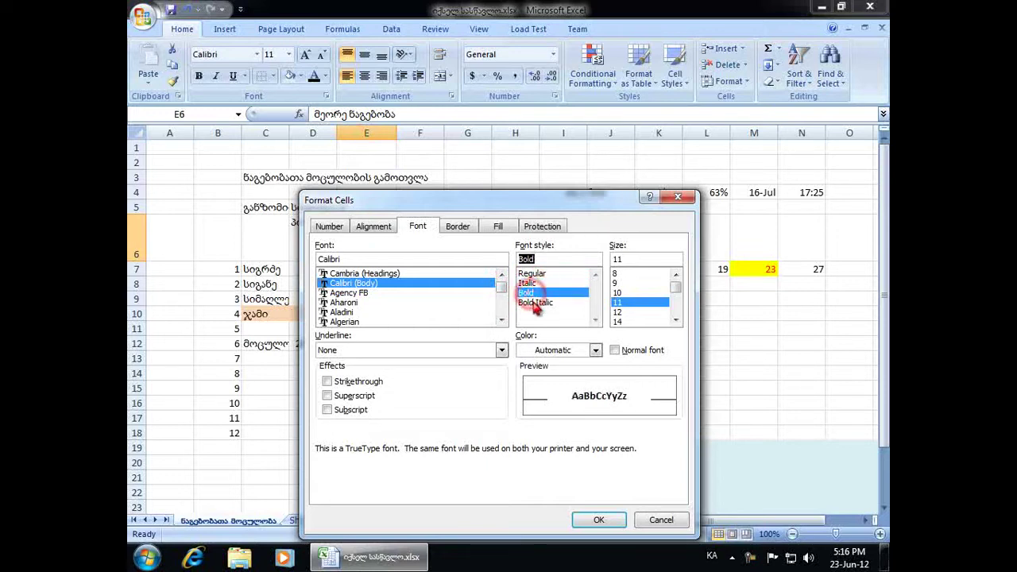
pyautogui.click(528, 293)
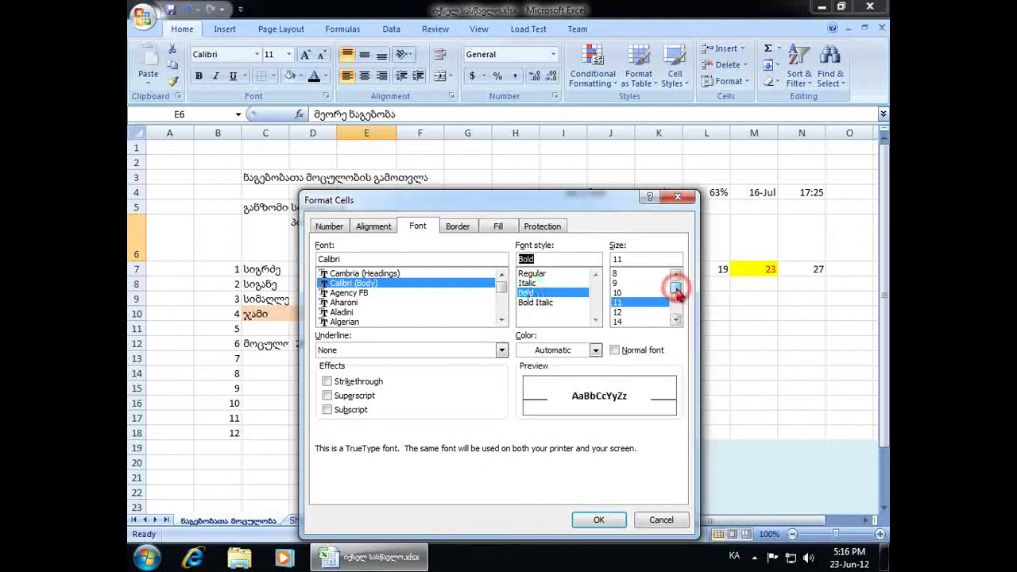
pyautogui.moveTo(676, 291)
pyautogui.mouseDown()
pyautogui.moveTo(678, 312)
pyautogui.moveTo(679, 293)
pyautogui.mouseUp()
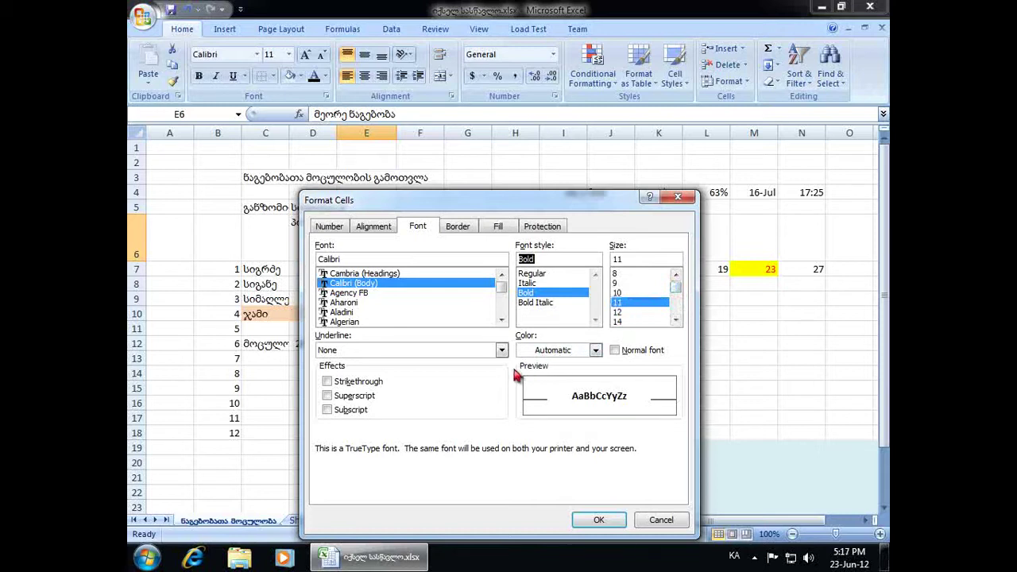
pyautogui.click(329, 399)
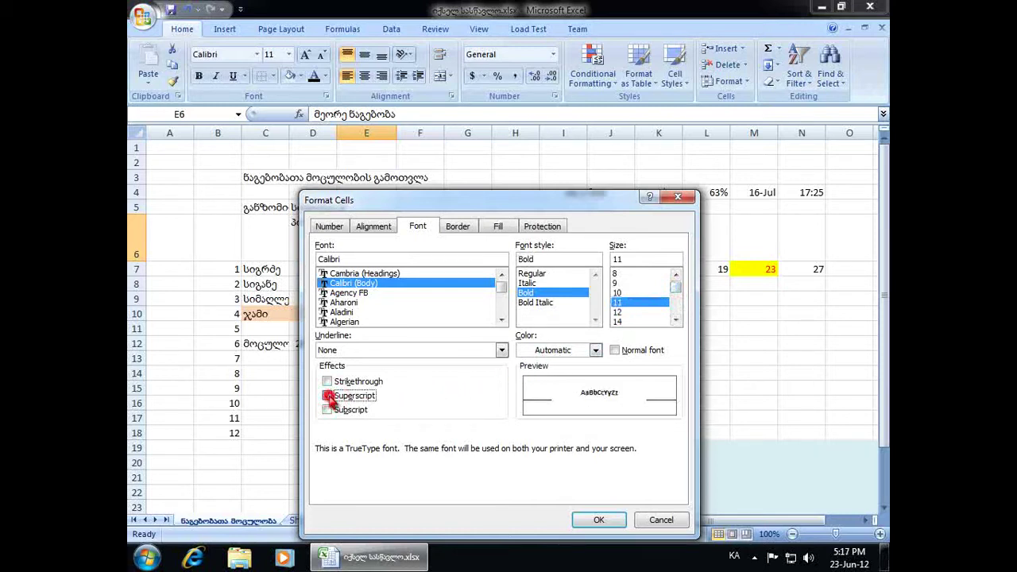
pyautogui.click(328, 397)
pyautogui.click(328, 410)
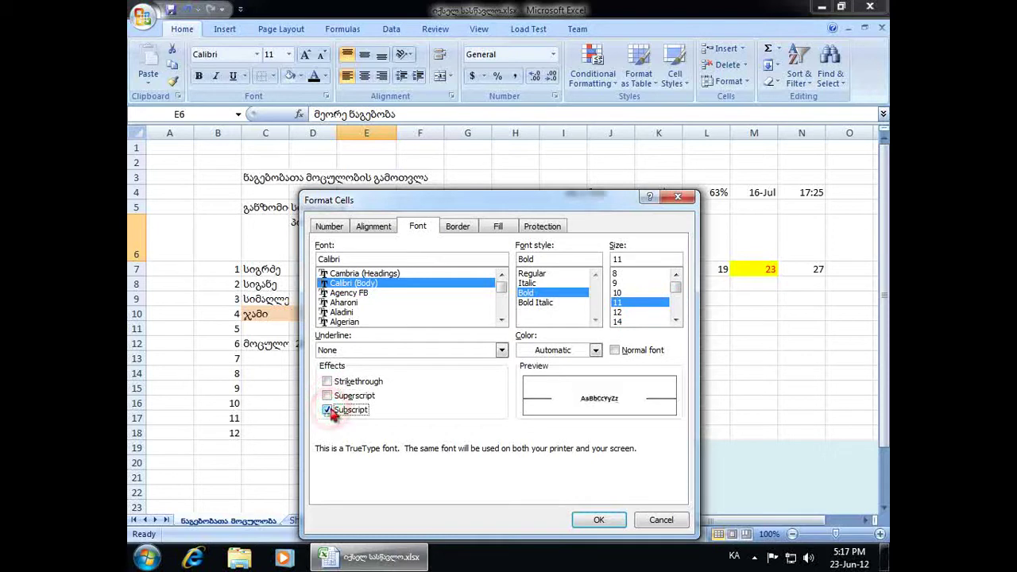
pyautogui.click(327, 410)
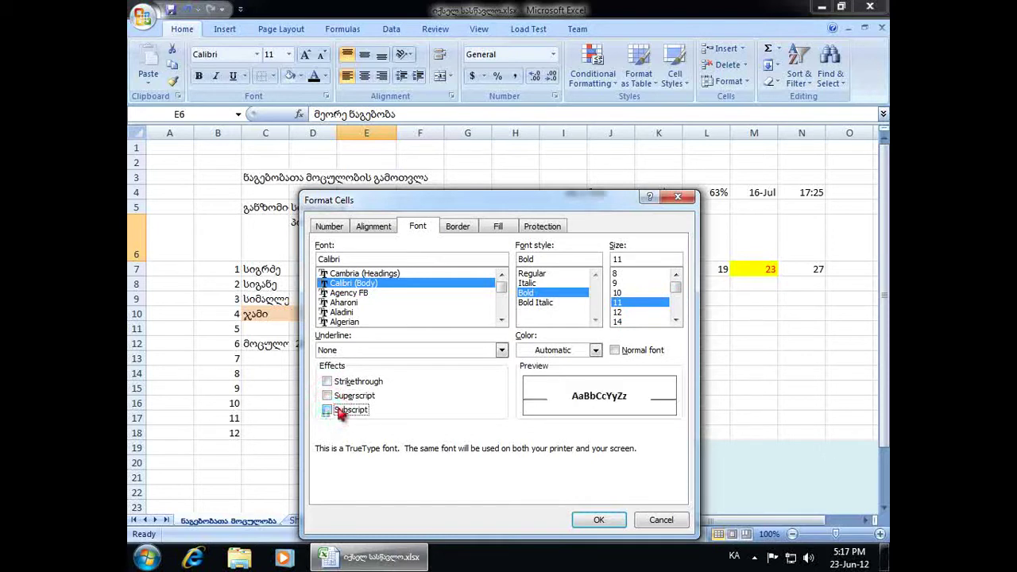
pyautogui.click(596, 350)
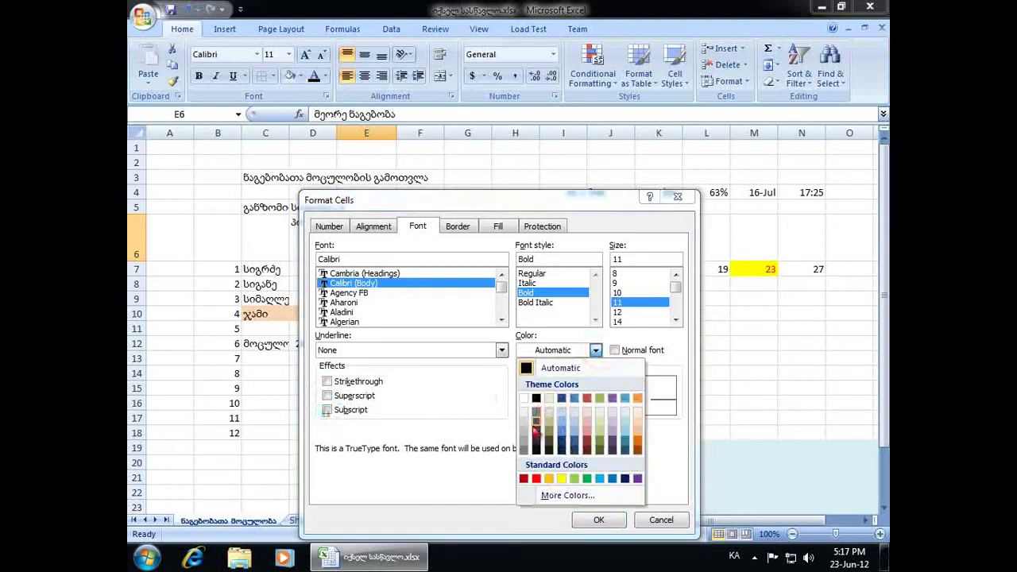
pyautogui.click(626, 448)
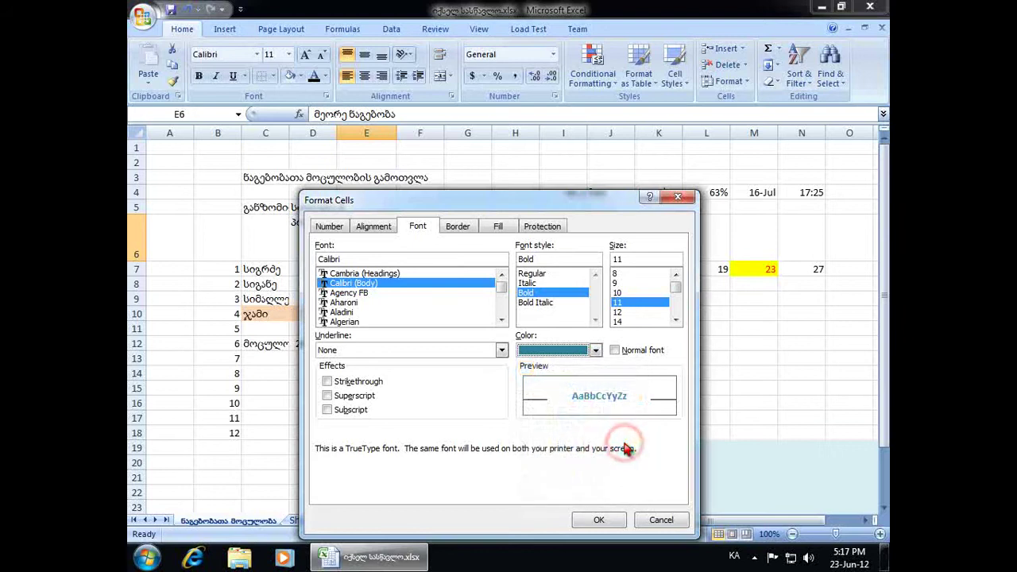
pyautogui.click(618, 522)
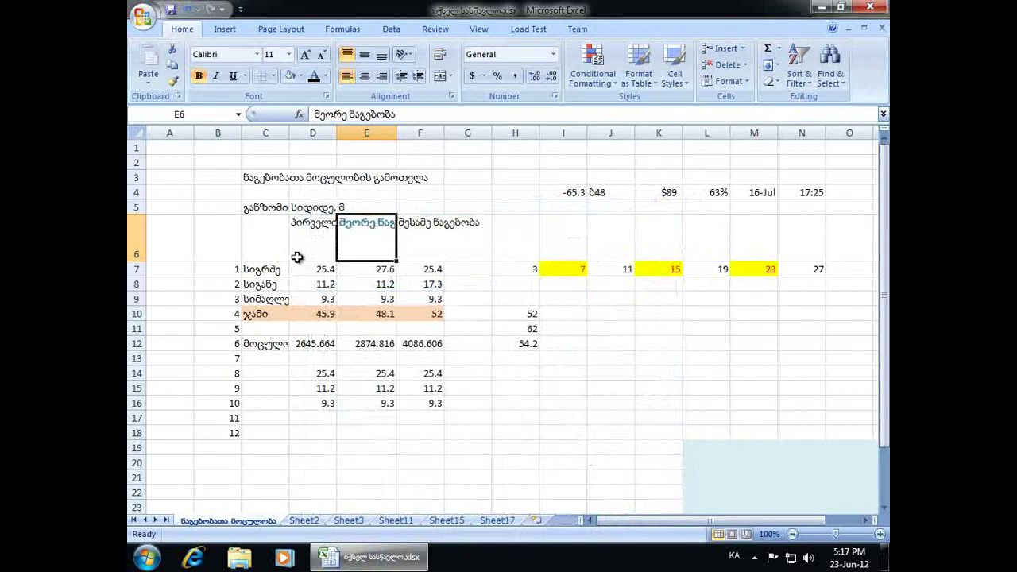
# Set the D6:F6 headers to Bottom Align and Align Text Right
pyautogui.moveTo(300, 235); pyautogui.dragTo(460, 241)
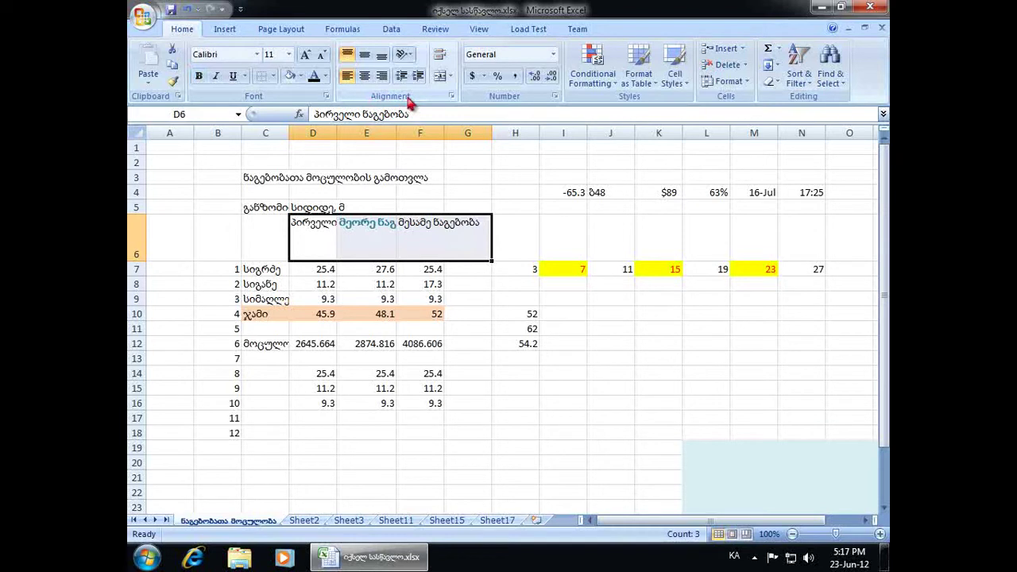
pyautogui.click(363, 54)
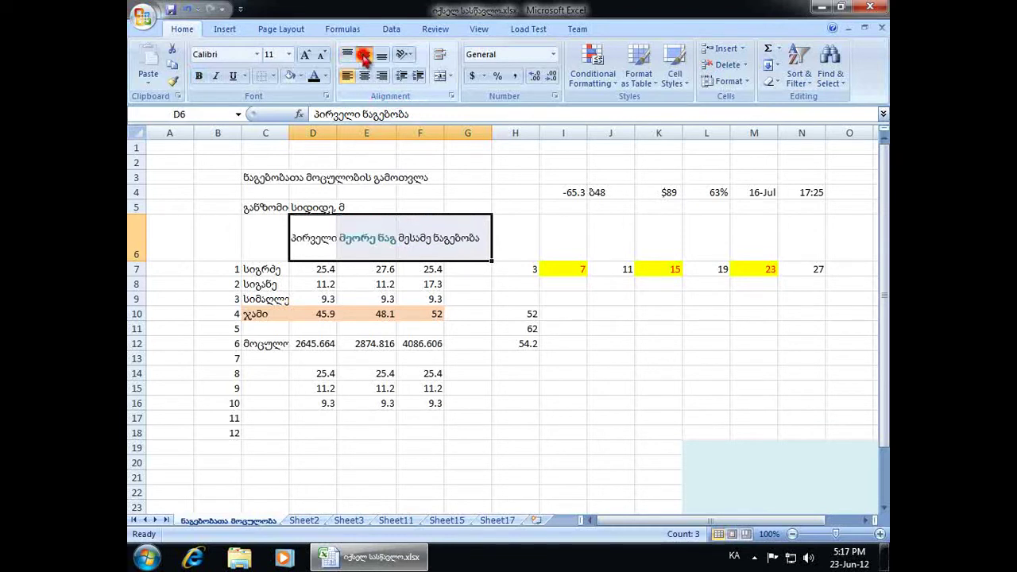
pyautogui.click(381, 55)
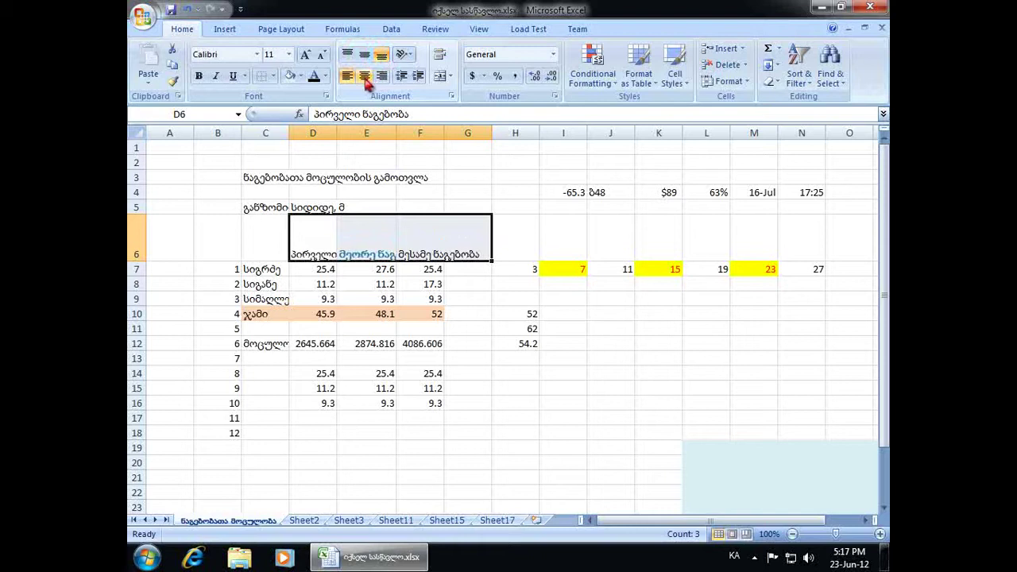
pyautogui.click(366, 77)
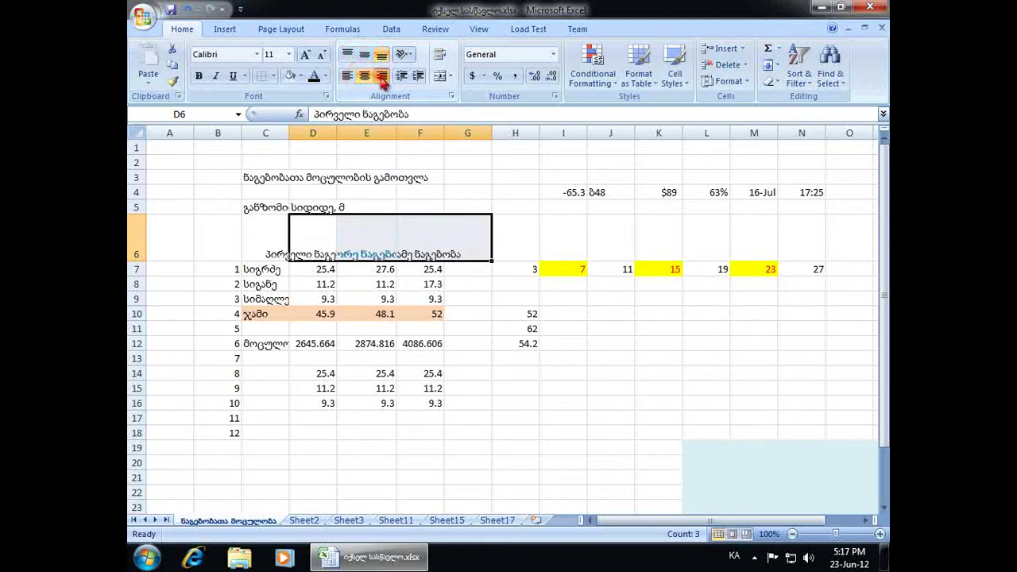
pyautogui.click(381, 76)
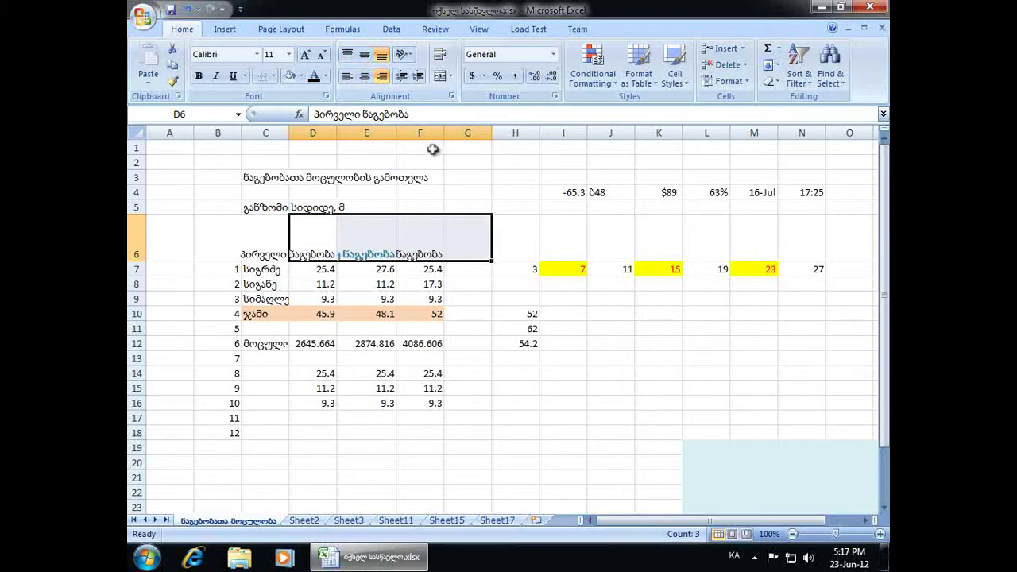
# Rotate the D6:F6 headers downward to -90 degrees and open the Format Cell Alignment settings
pyautogui.click(407, 55)
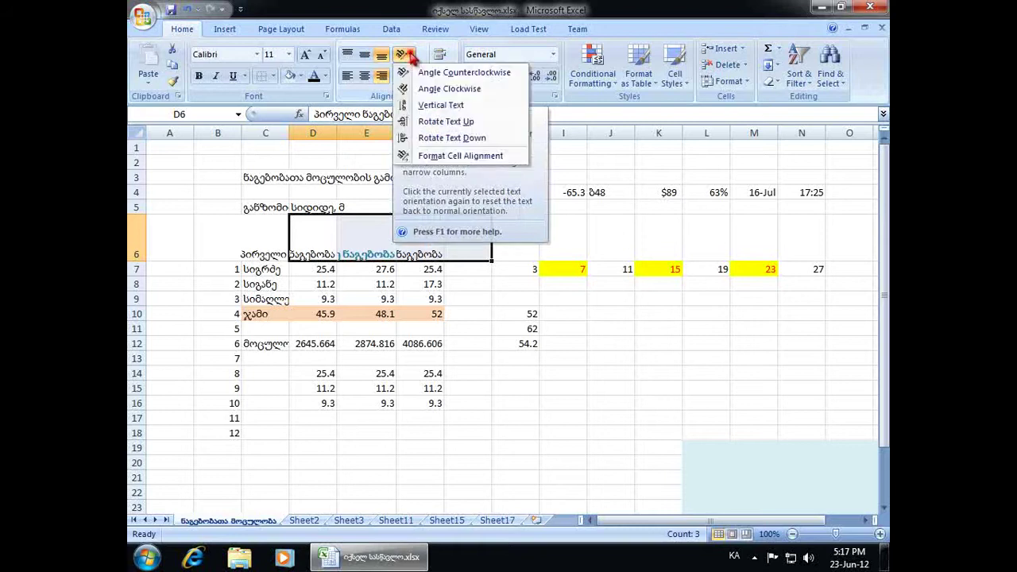
pyautogui.click(438, 73)
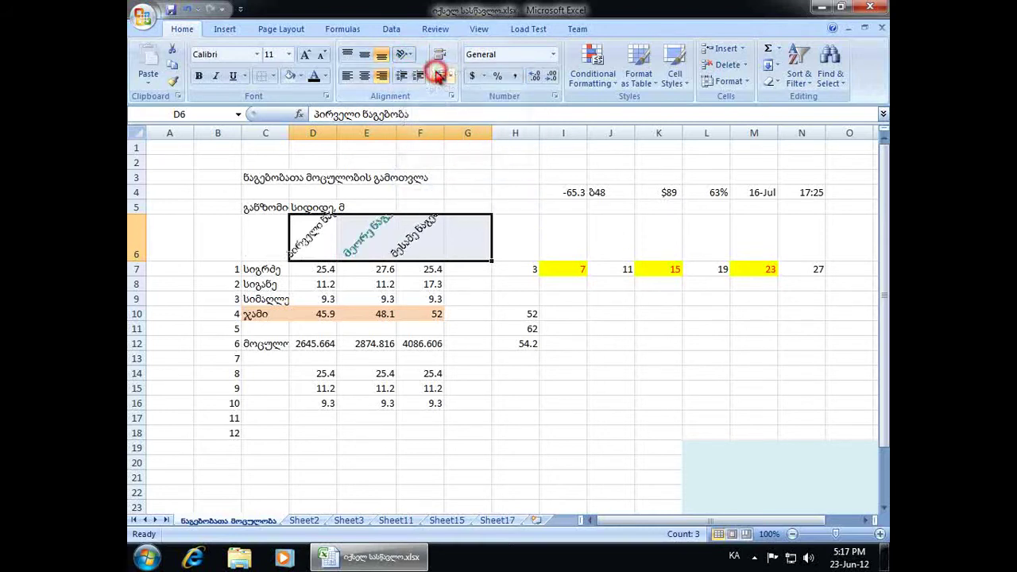
pyautogui.click(411, 58)
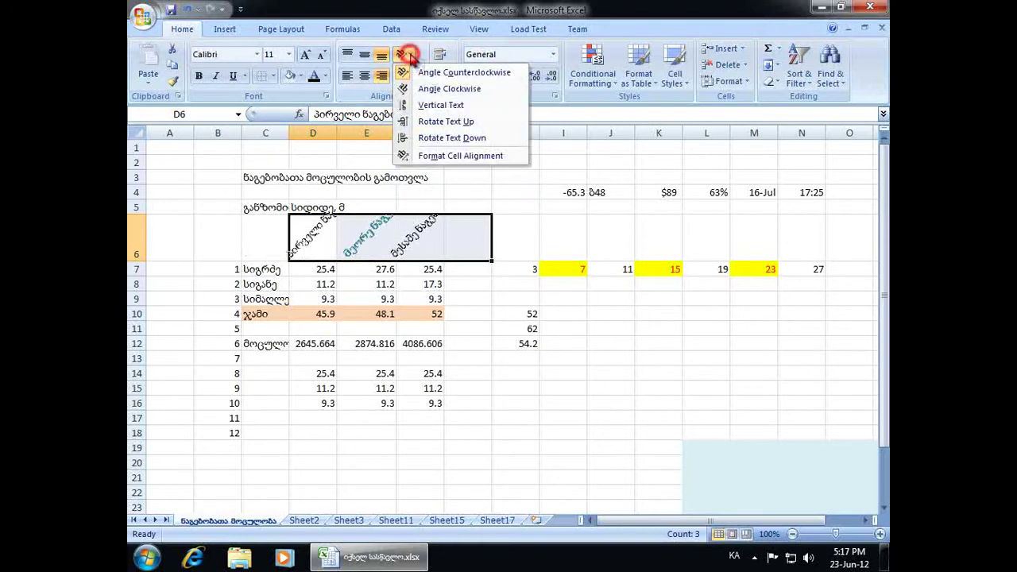
pyautogui.click(437, 86)
pyautogui.click(403, 54)
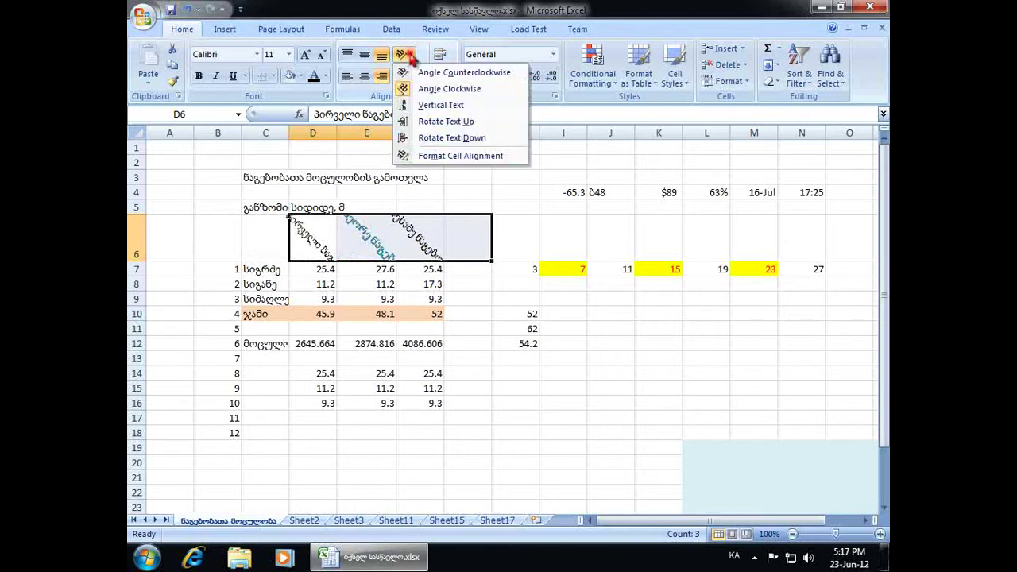
pyautogui.click(441, 104)
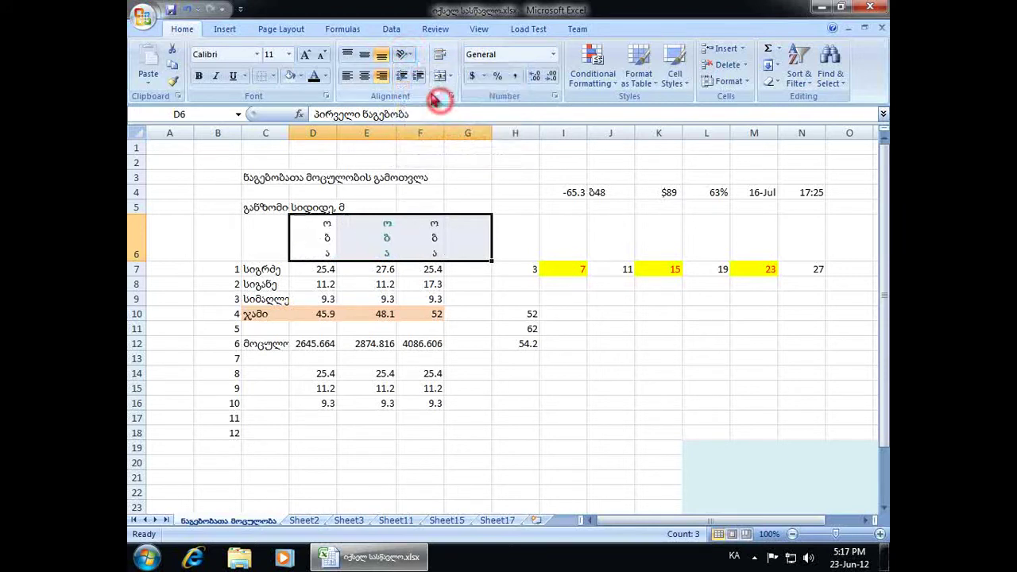
pyautogui.click(409, 55)
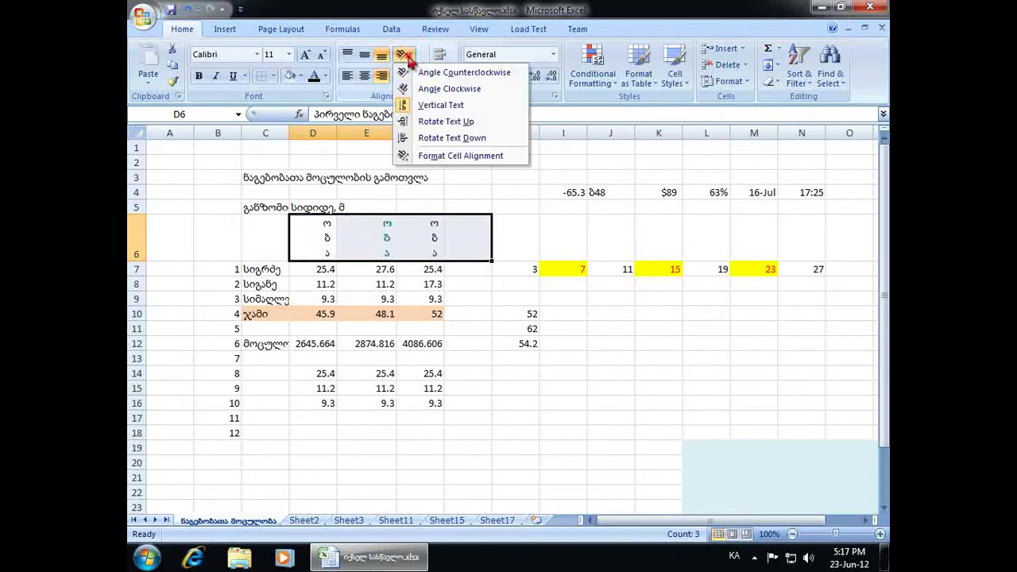
pyautogui.click(447, 124)
pyautogui.click(407, 52)
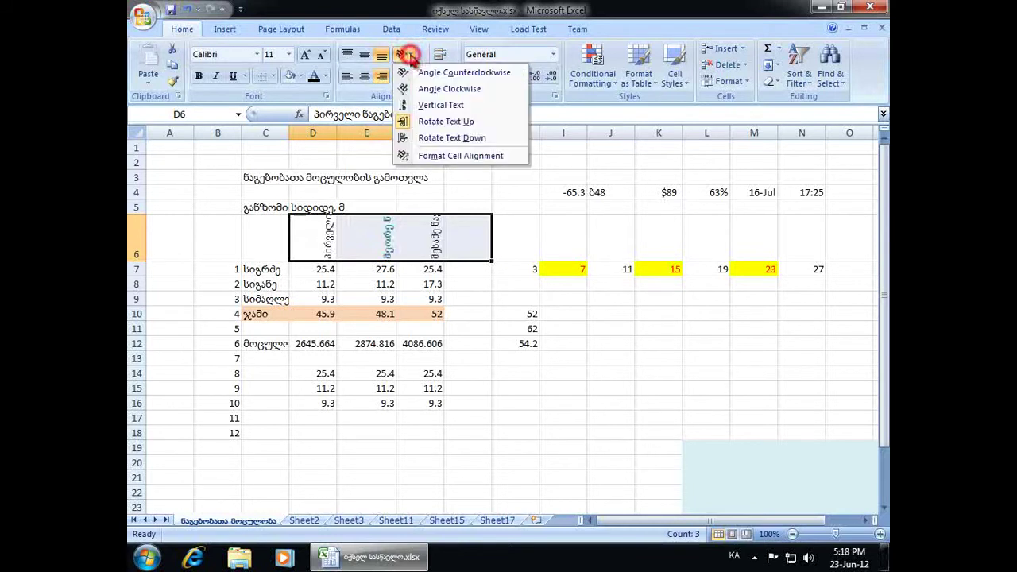
pyautogui.click(452, 137)
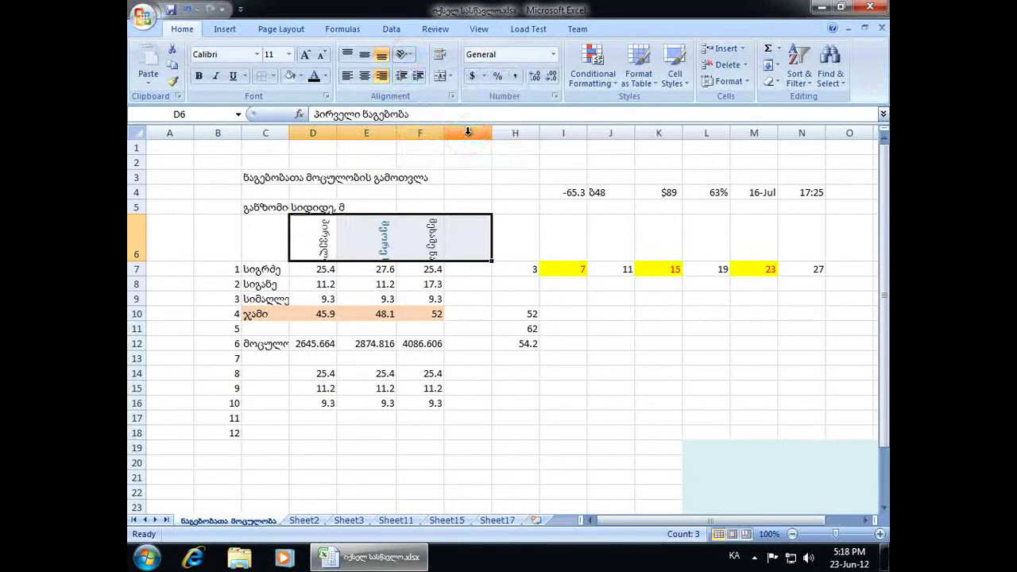
pyautogui.click(407, 54)
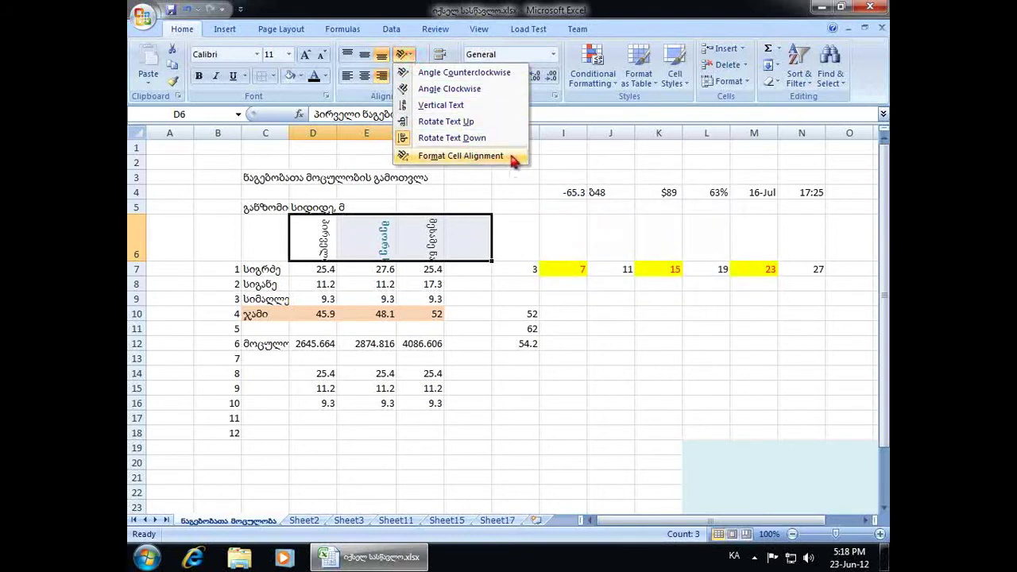
pyautogui.click(512, 157)
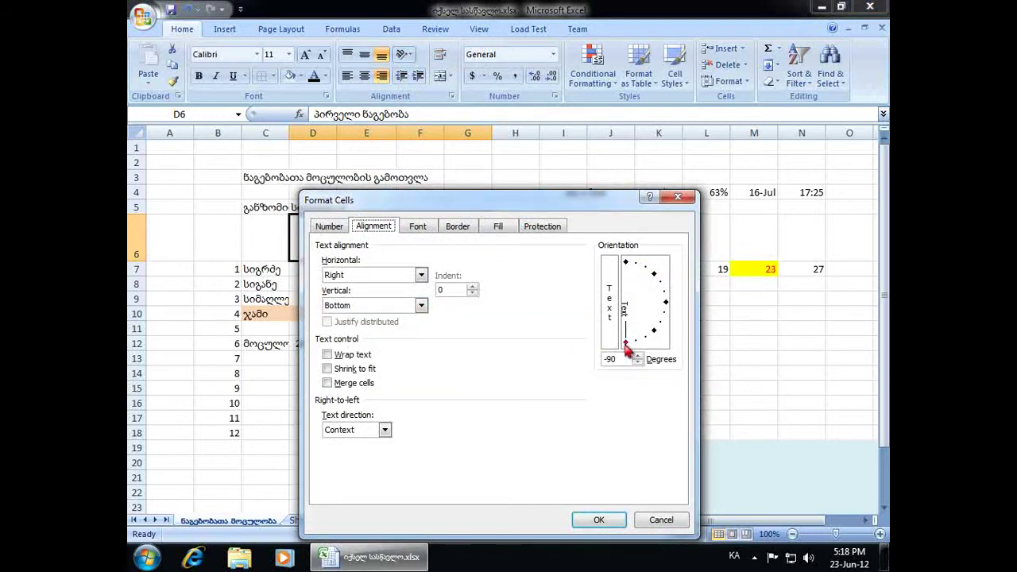
# Adjust the D6:F6 orientation angle so the headers read horizontally, and apply the alignment
pyautogui.moveTo(626, 342); pyautogui.dragTo(676, 310)
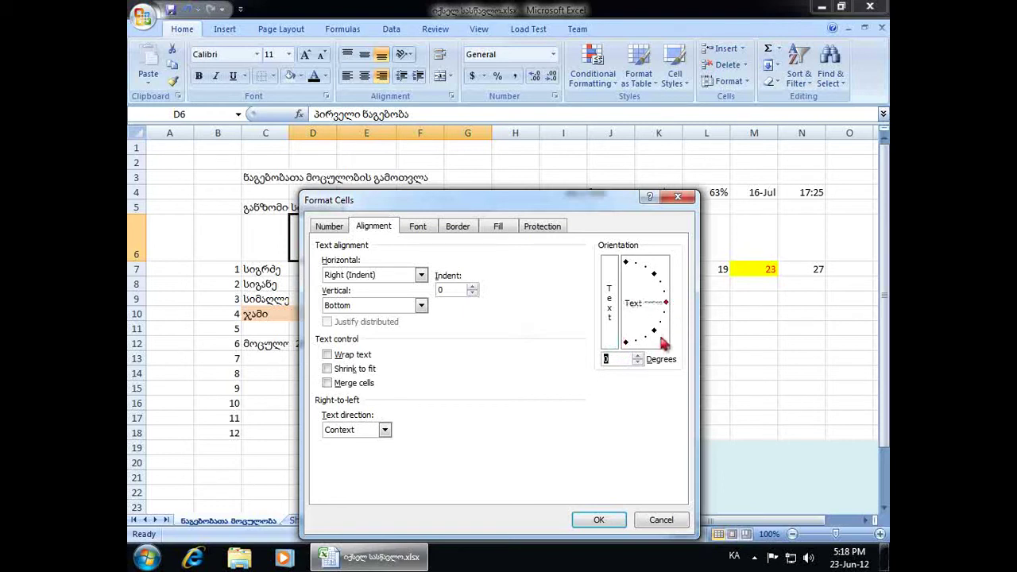
pyautogui.click(599, 520)
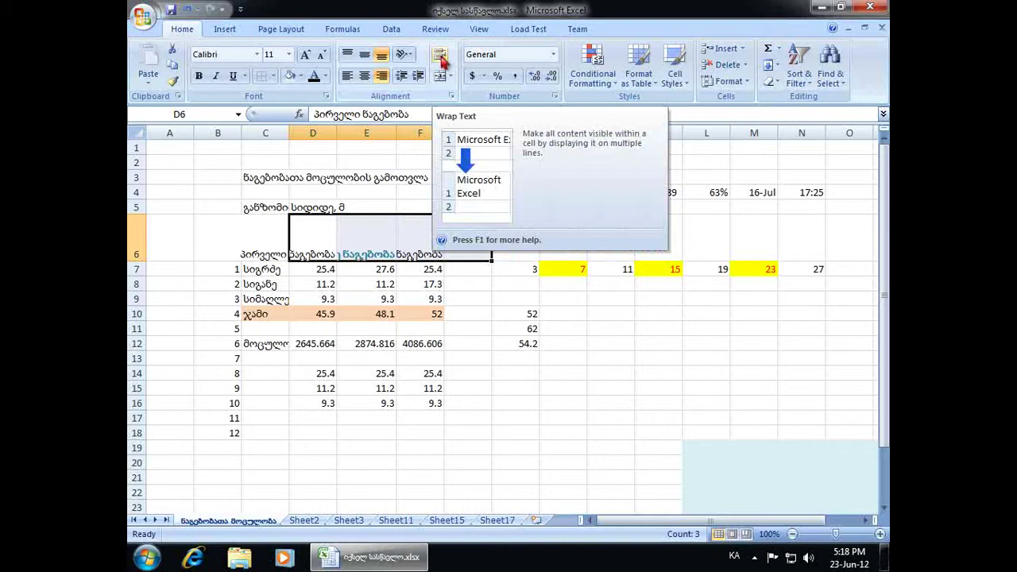
# Wrap the D6:F6 headings onto several lines and merge and centre the title across C3:G3
pyautogui.click(439, 57)
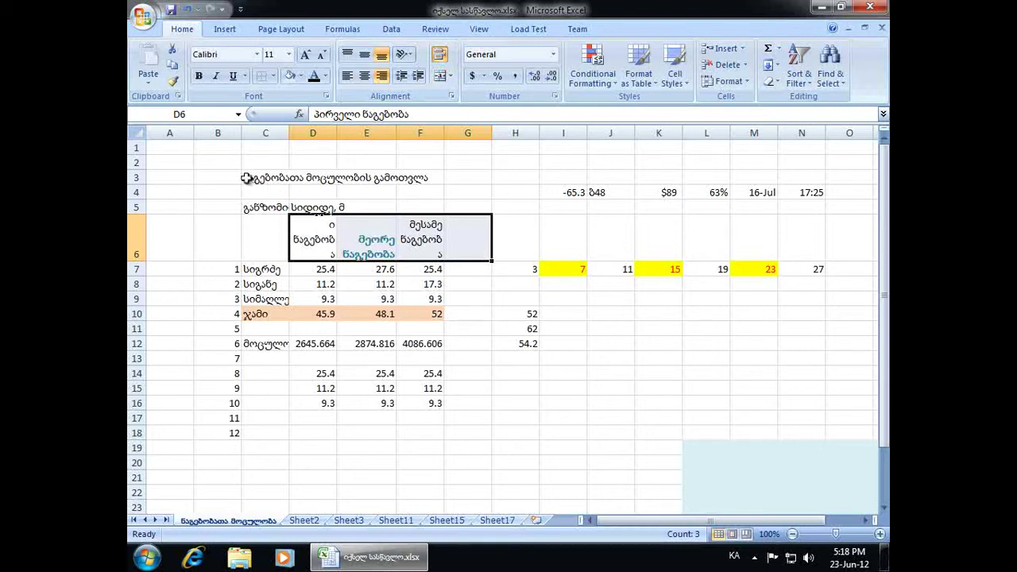
pyautogui.moveTo(250, 177); pyautogui.dragTo(461, 178)
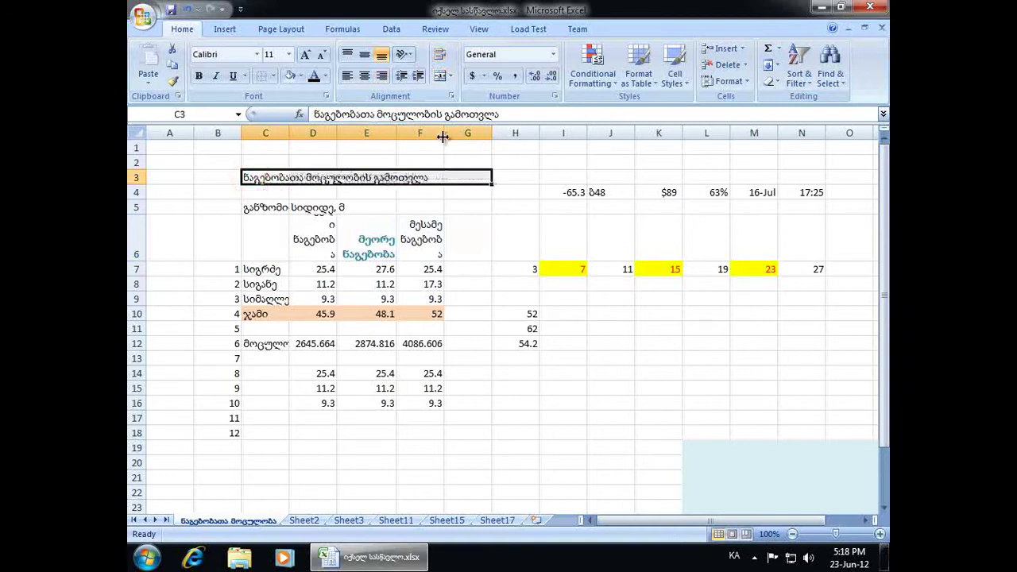
pyautogui.click(441, 76)
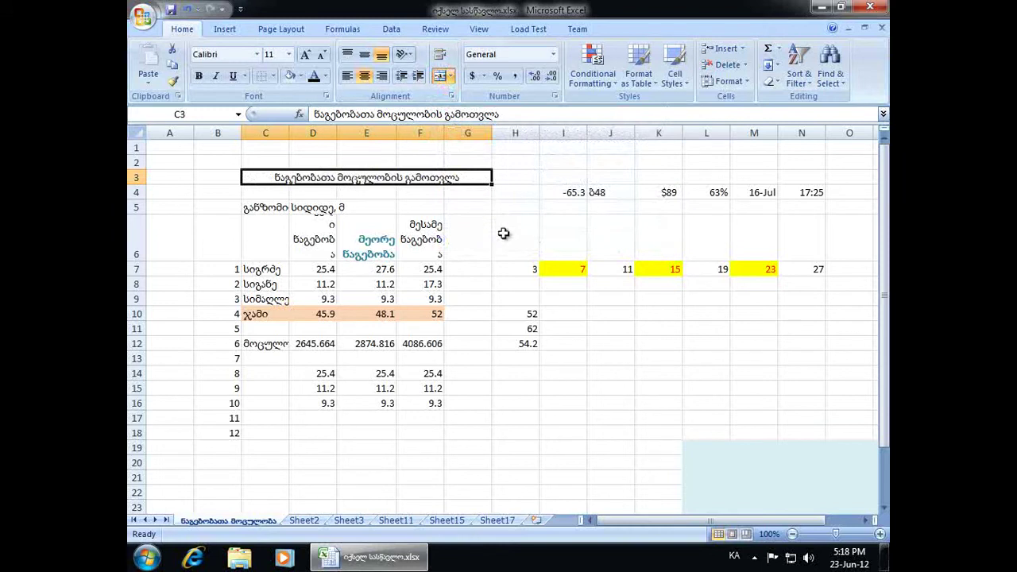
pyautogui.press('Return')
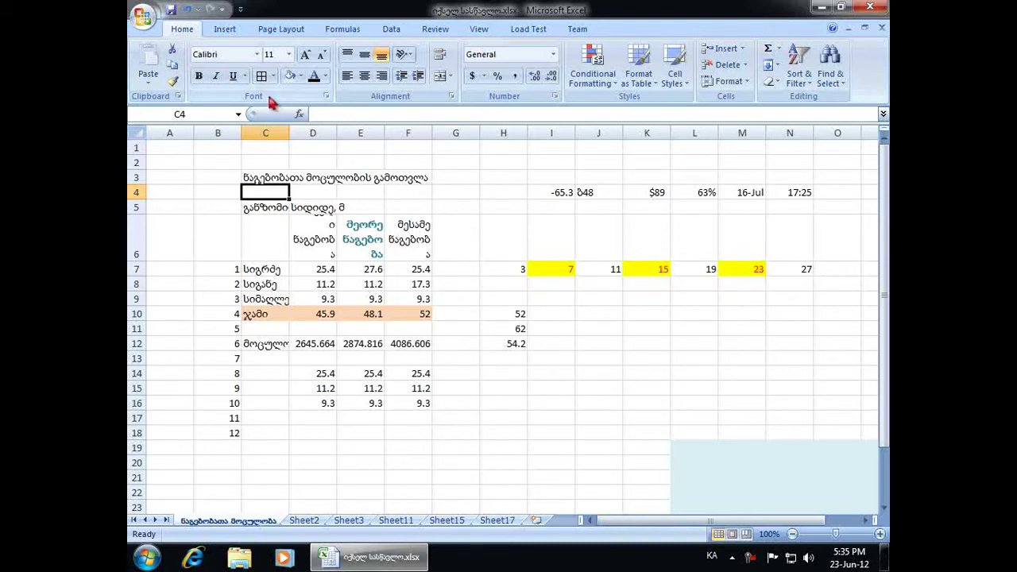
# Select C7:F10 and try bottom and top borders on it, undoing each
pyautogui.moveTo(263, 268); pyautogui.dragTo(391, 310)
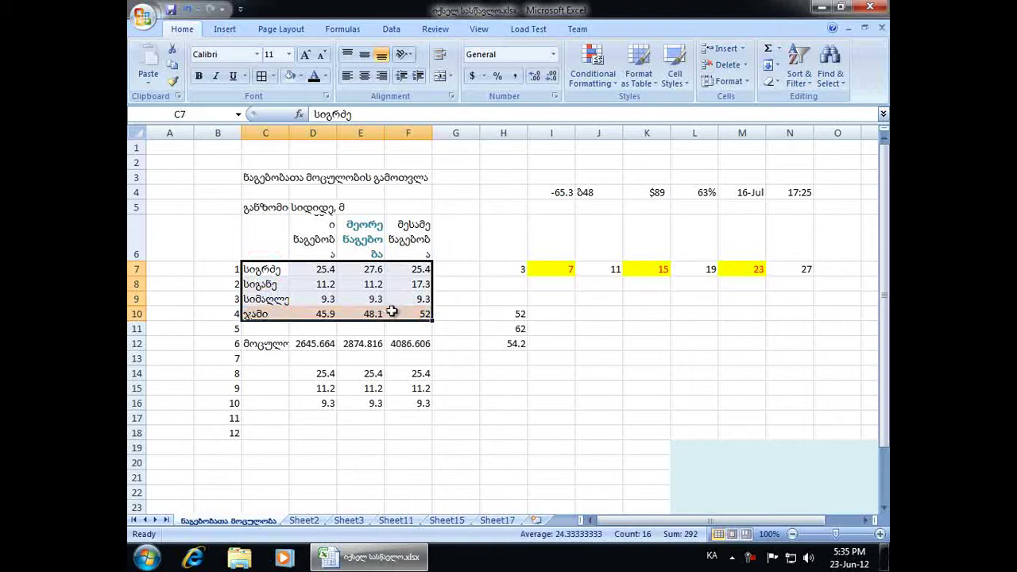
pyautogui.click(273, 76)
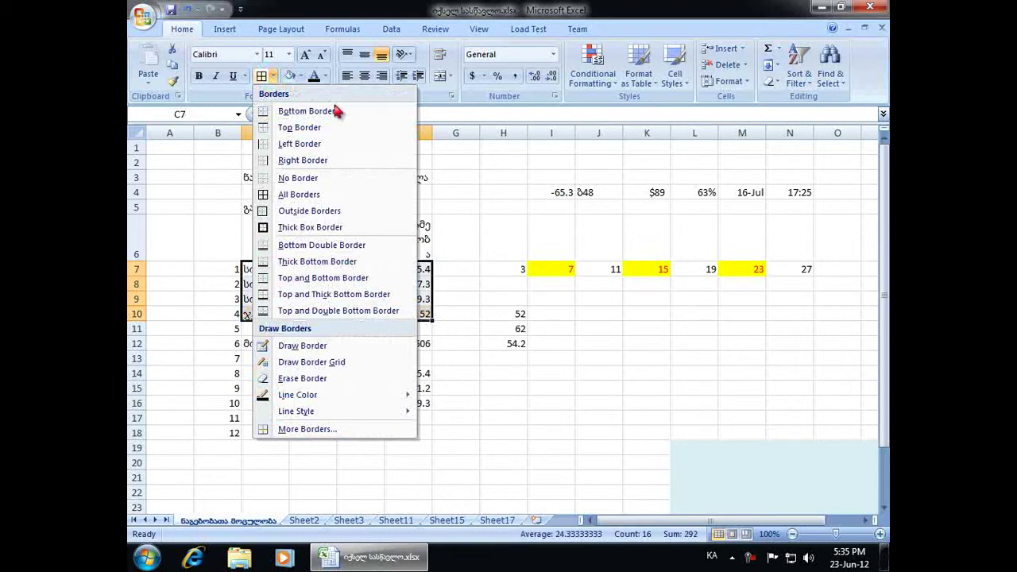
pyautogui.click(392, 118)
pyautogui.click(465, 286)
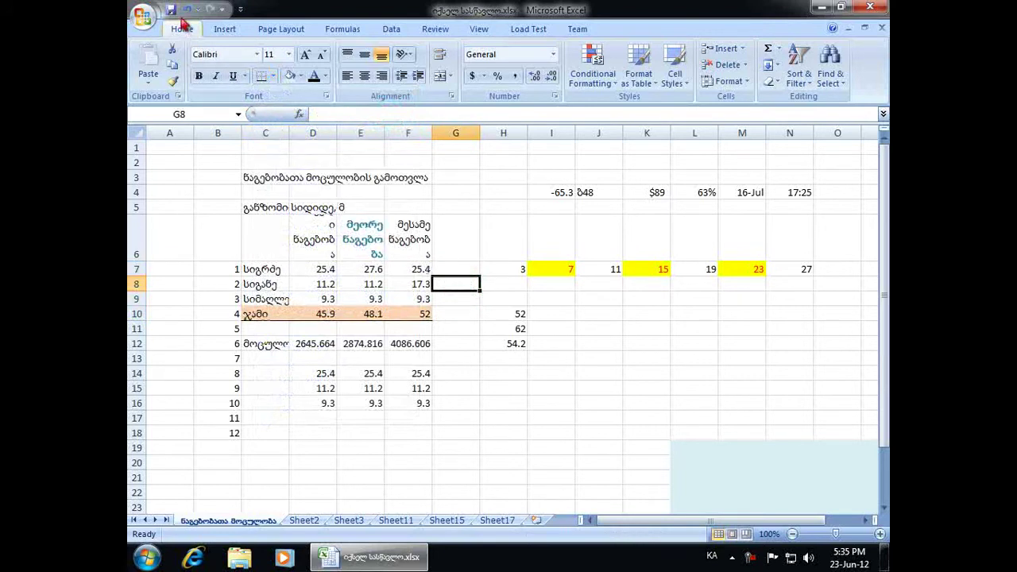
pyautogui.click(187, 9)
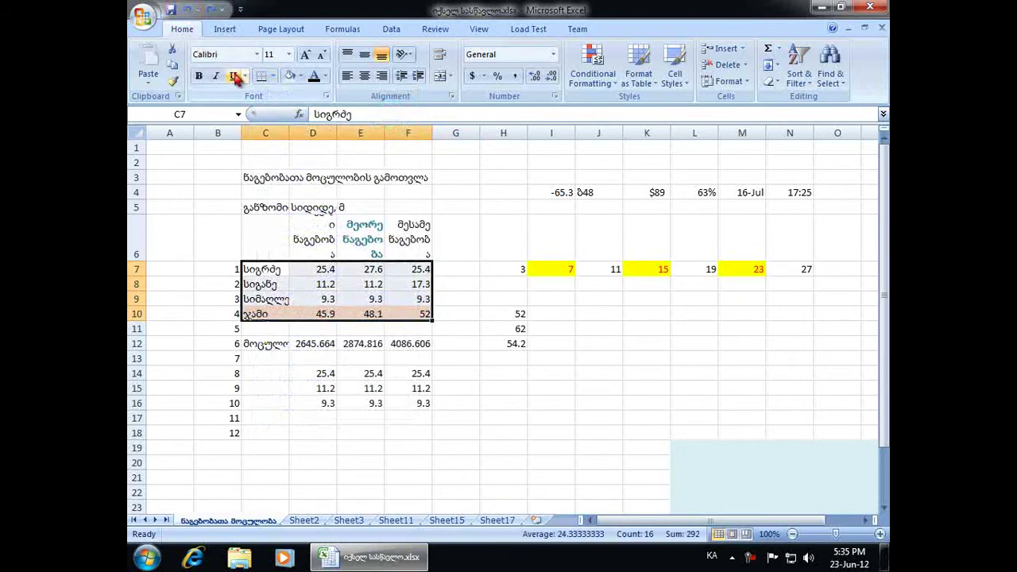
pyautogui.click(272, 76)
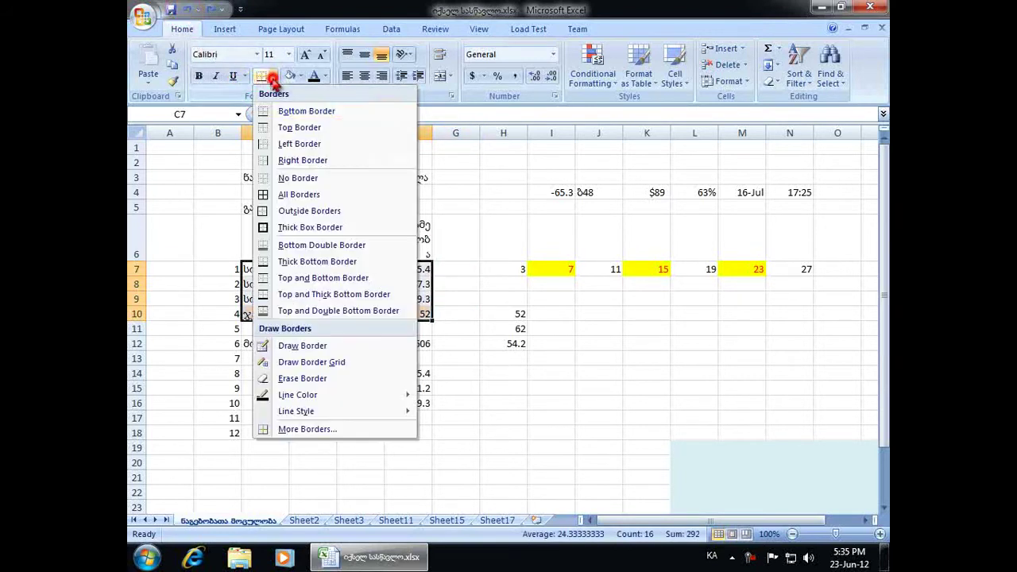
pyautogui.click(302, 131)
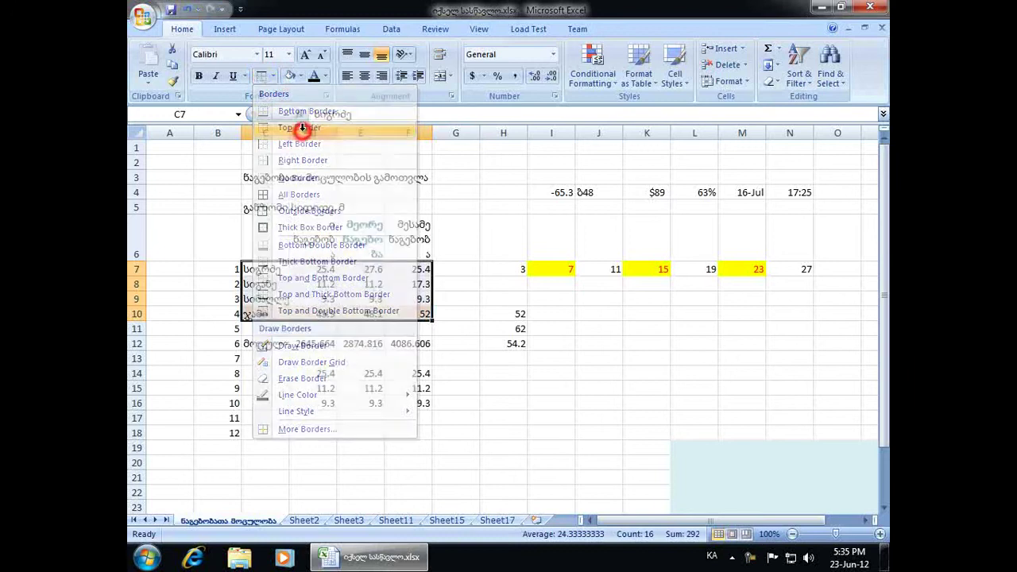
pyautogui.click(464, 290)
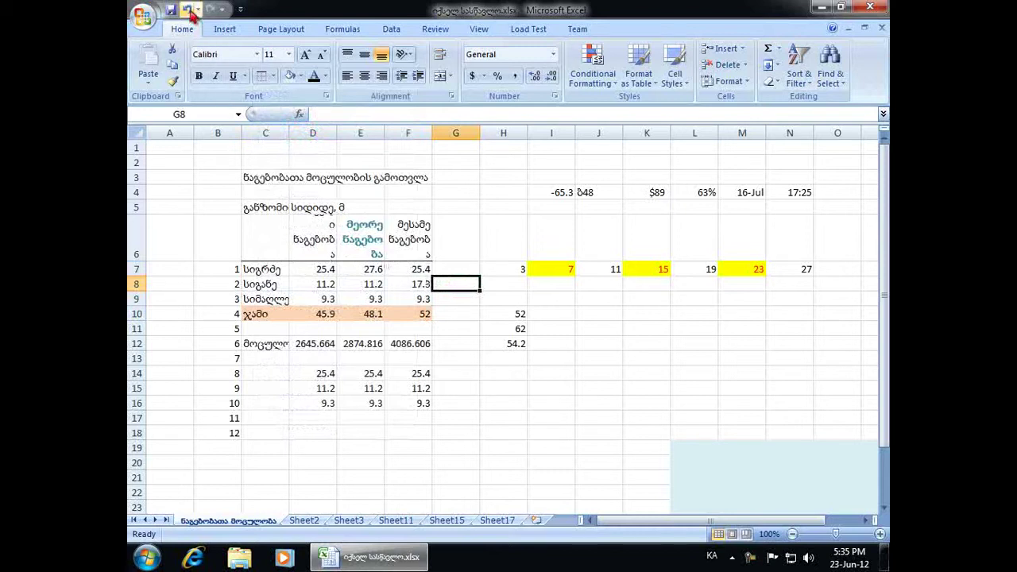
pyautogui.click(189, 10)
# Try top-and-thick-bottom and thick box borders, undo them, then apply All Borders to C7:F10
pyautogui.click(273, 76)
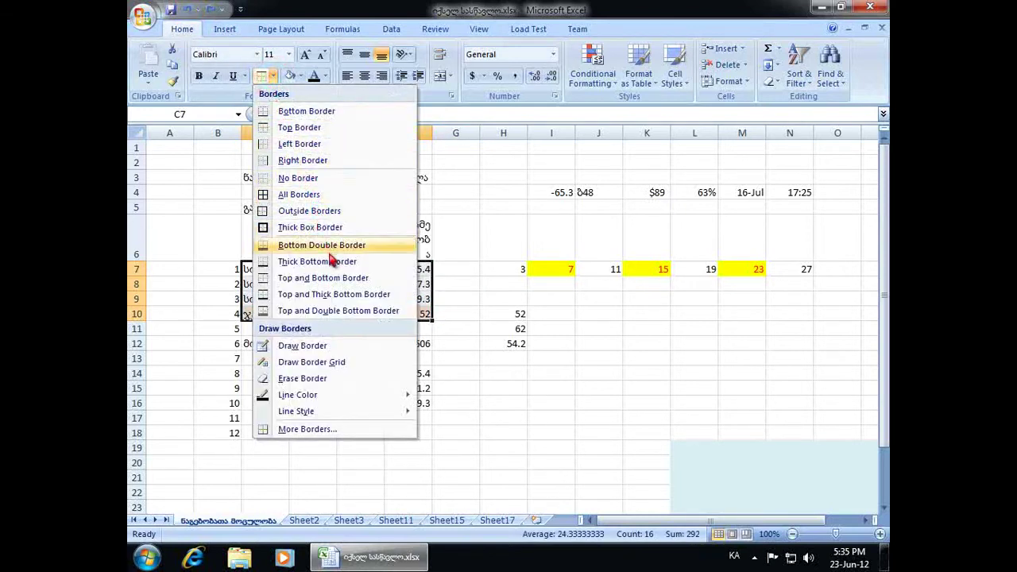
pyautogui.click(349, 295)
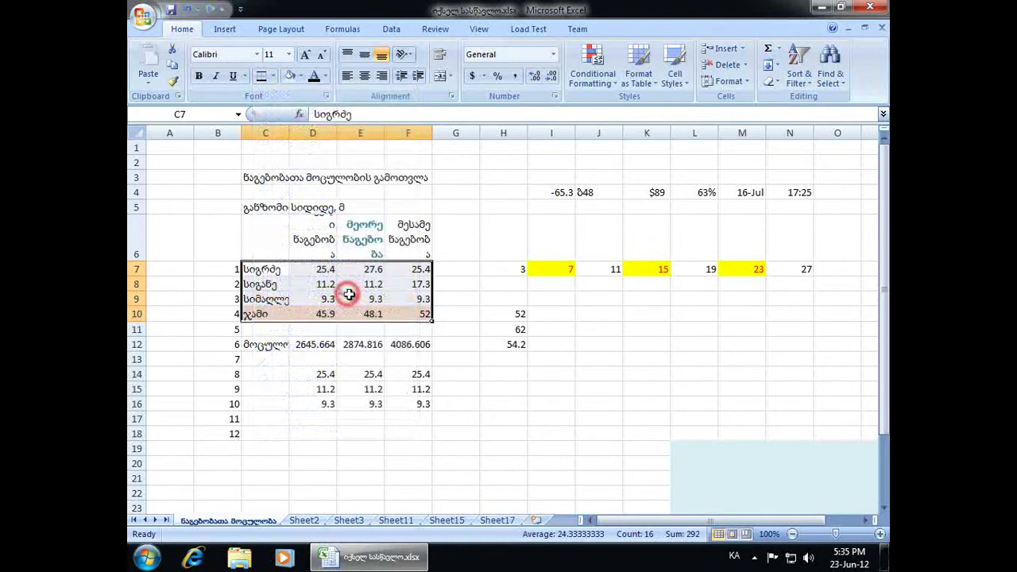
pyautogui.click(460, 289)
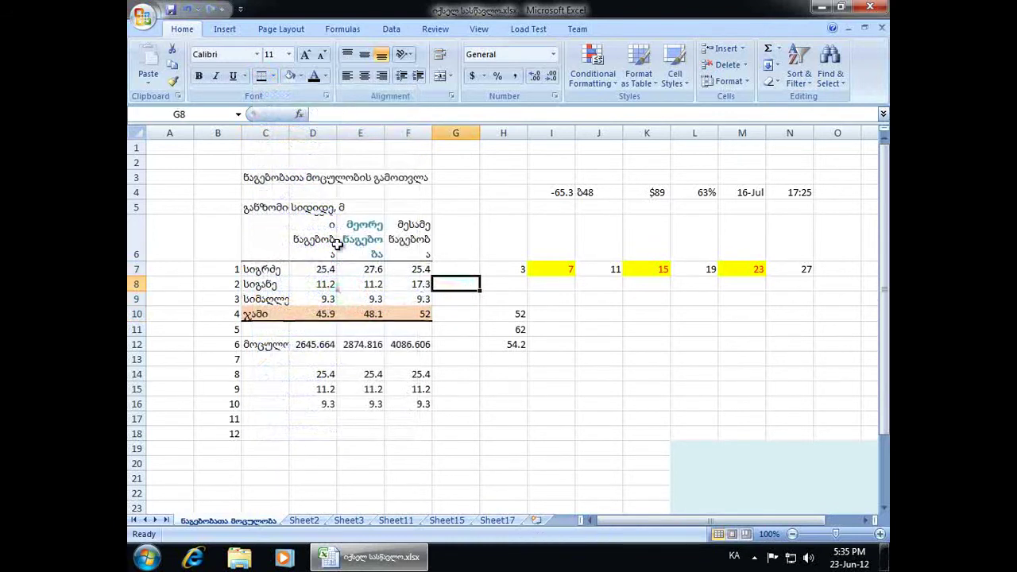
pyautogui.click(188, 9)
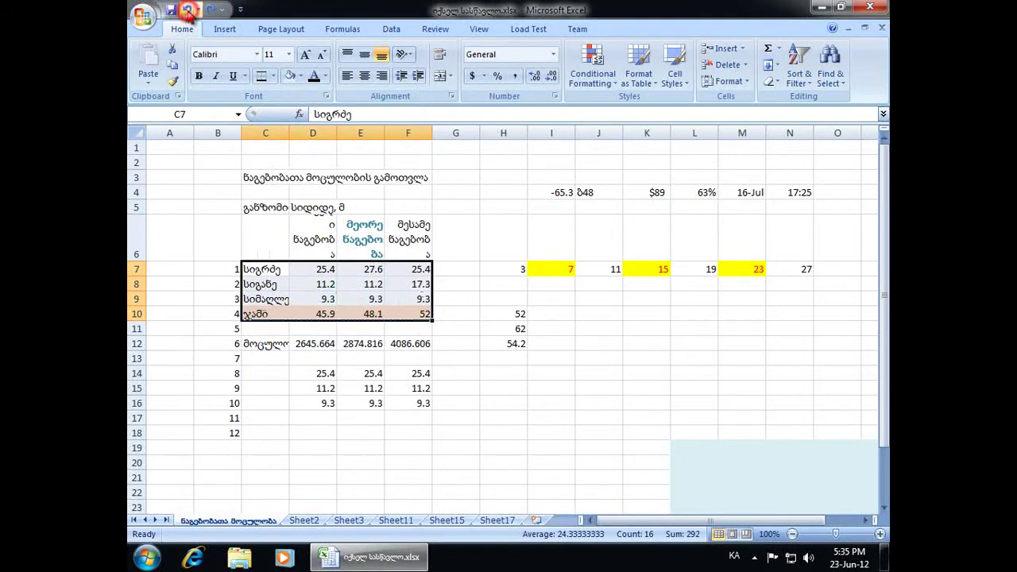
pyautogui.click(276, 74)
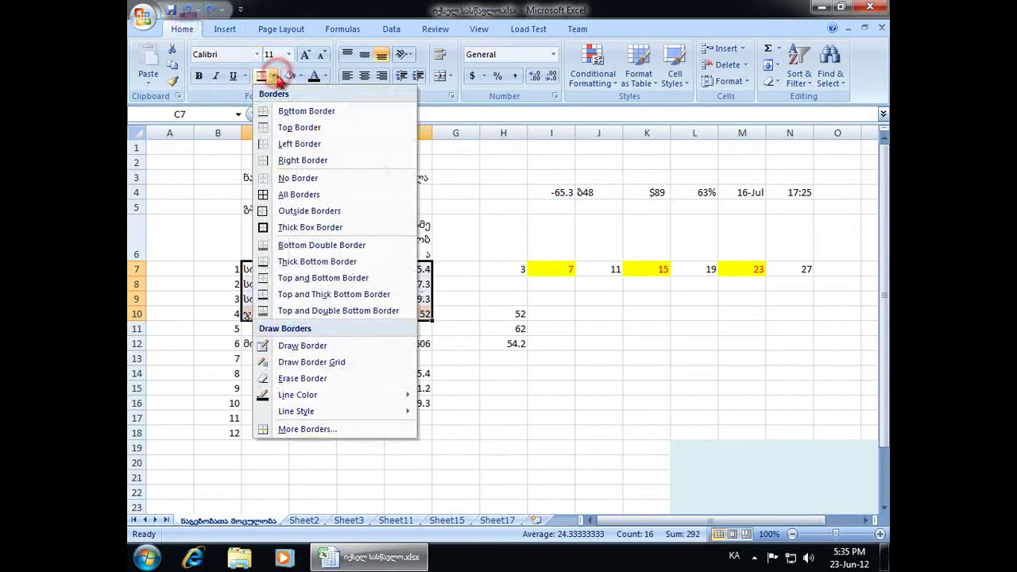
pyautogui.click(367, 234)
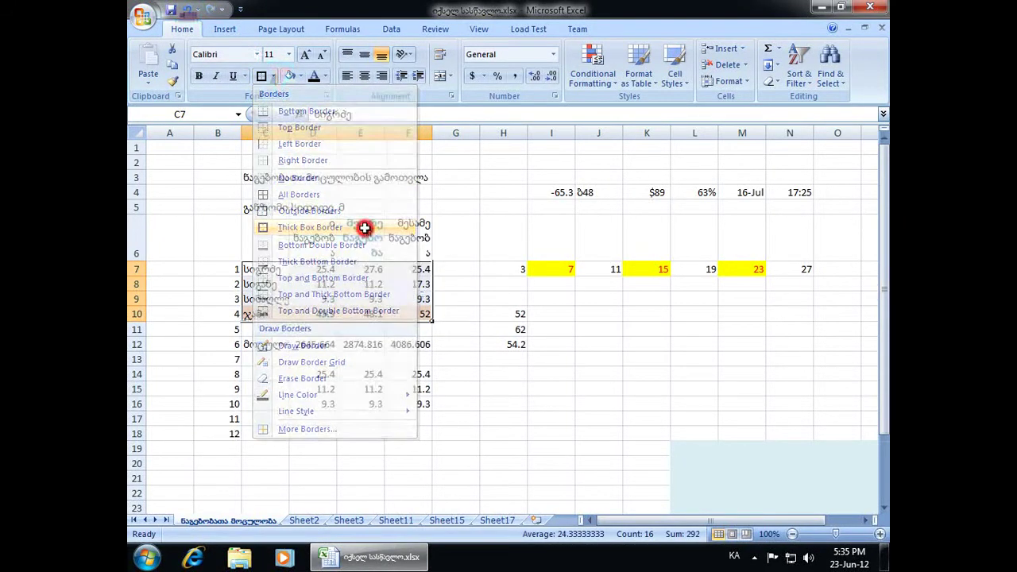
pyautogui.click(468, 289)
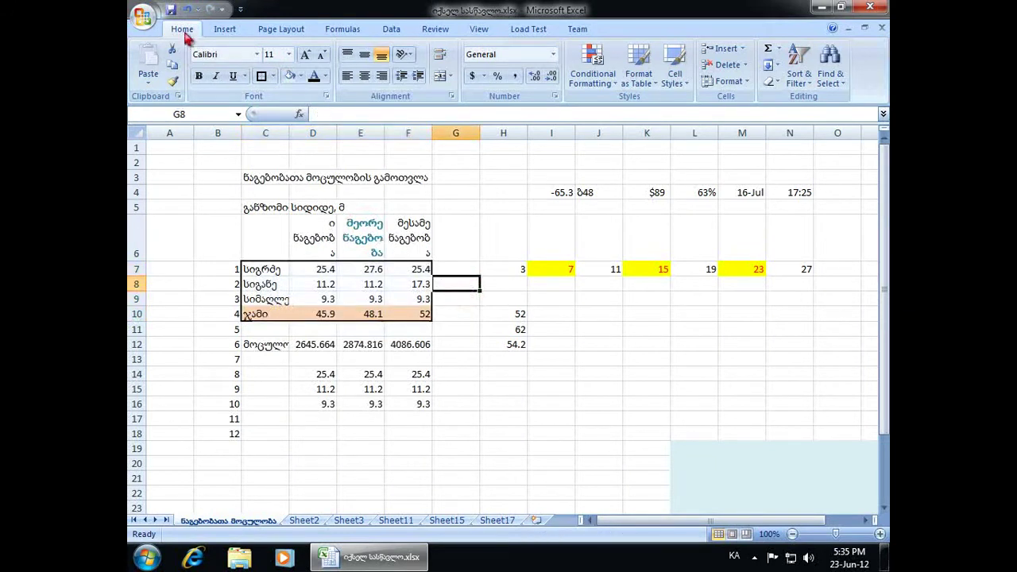
pyautogui.click(188, 9)
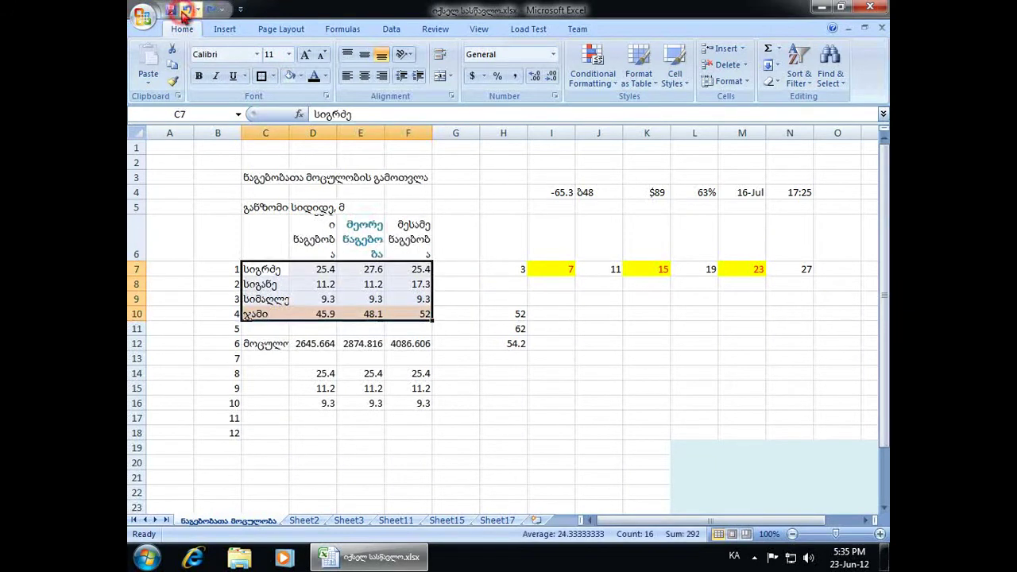
pyautogui.click(273, 77)
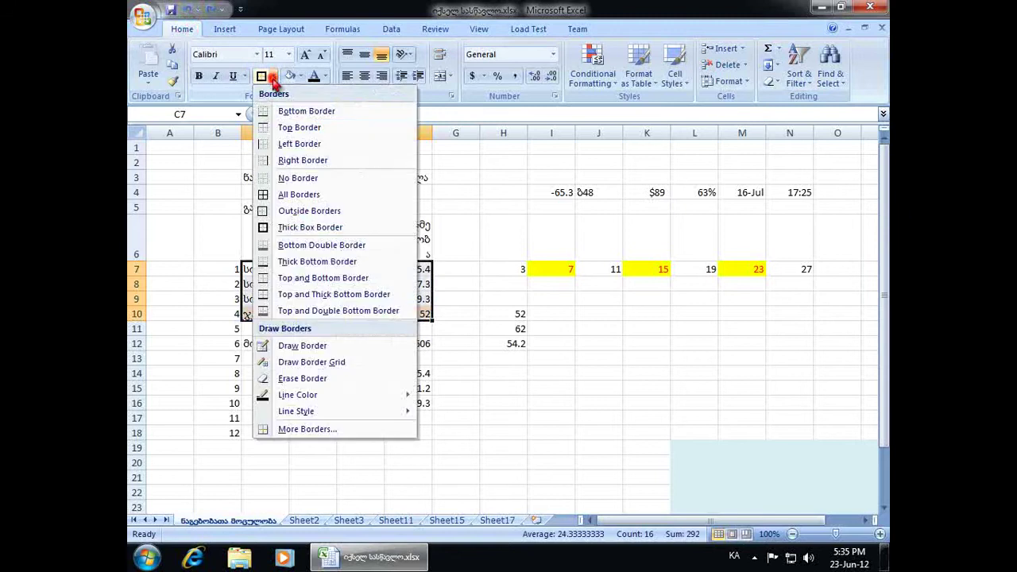
pyautogui.click(351, 201)
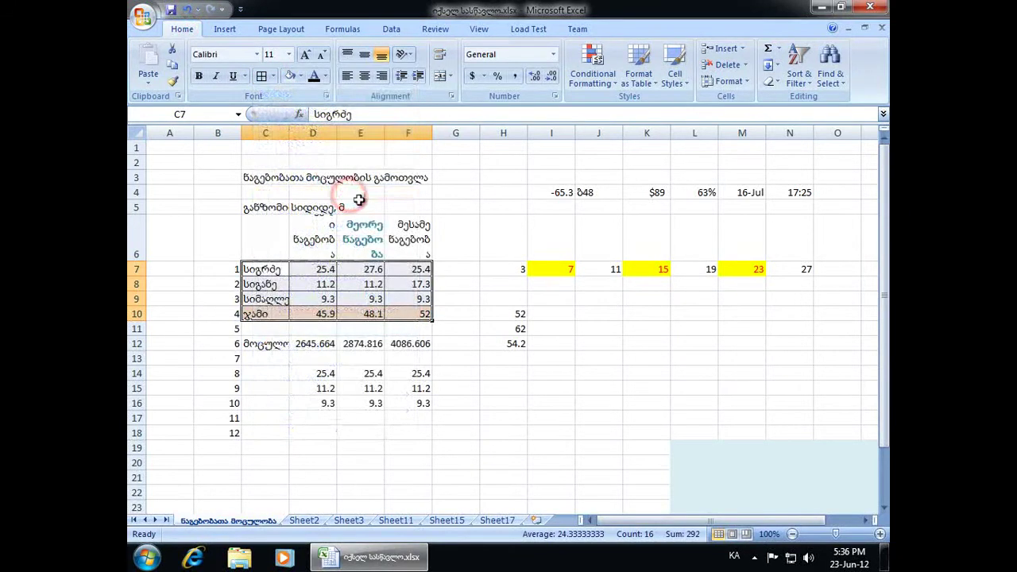
pyautogui.click(454, 294)
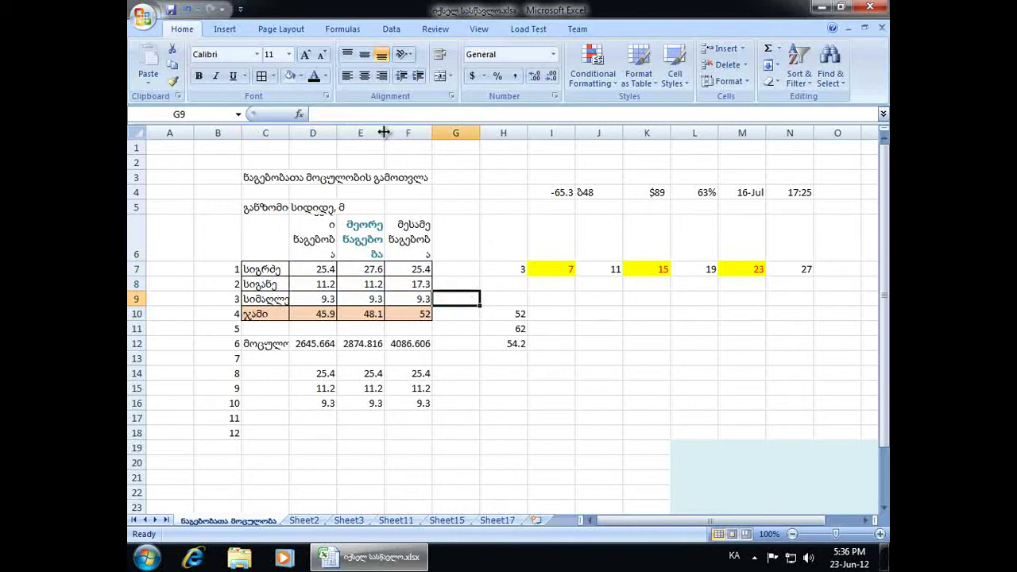
# Narrow and widen column E, then AutoFit it to its contents and select C7:F10
pyautogui.moveTo(384, 133); pyautogui.dragTo(369, 134)
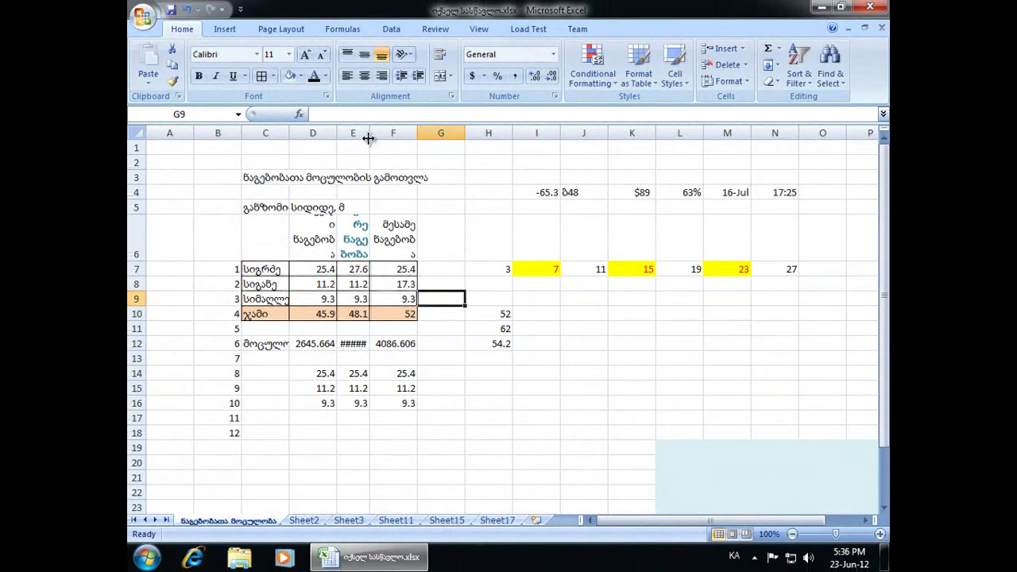
pyautogui.moveTo(370, 133); pyautogui.dragTo(408, 133)
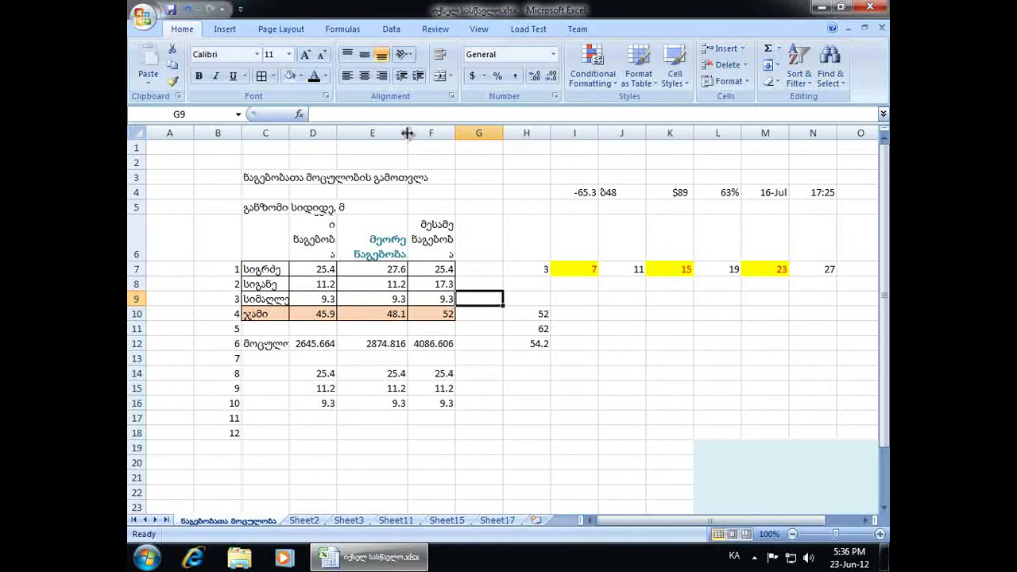
pyautogui.doubleClick(407, 133)
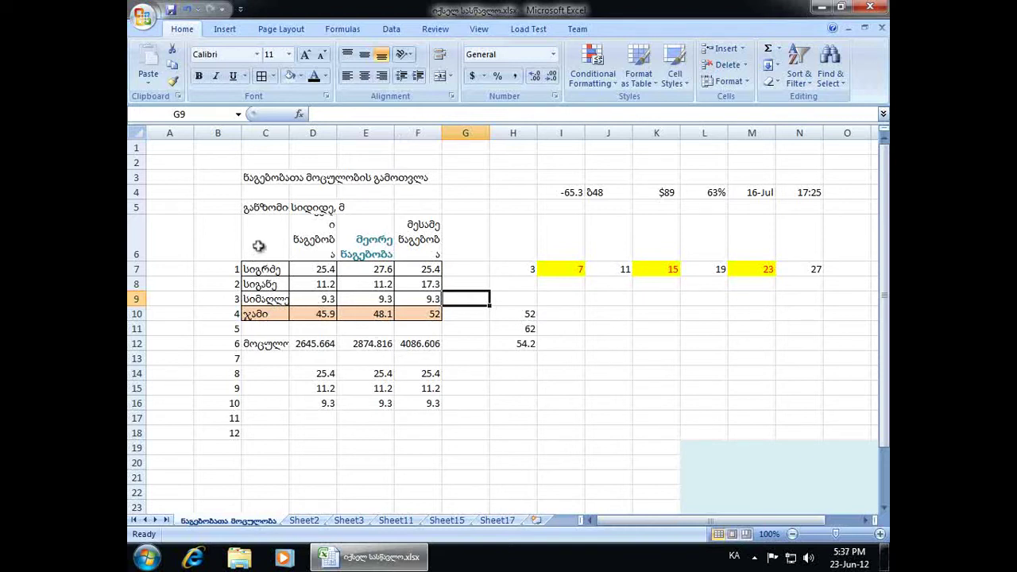
pyautogui.moveTo(254, 269)
pyautogui.mouseDown()
pyautogui.moveTo(415, 301)
pyautogui.moveTo(417, 314)
pyautogui.mouseUp()
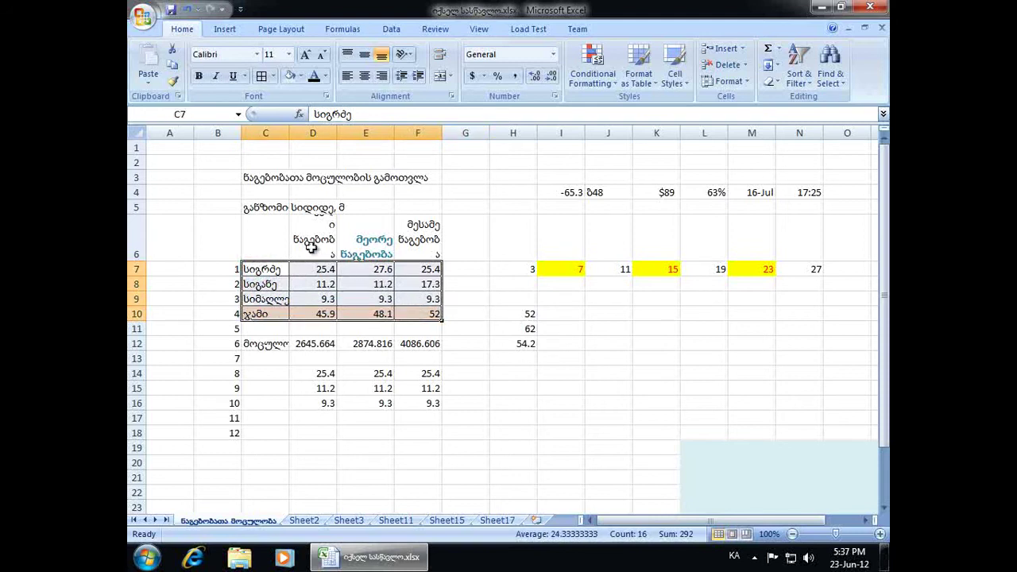
pyautogui.click(173, 70)
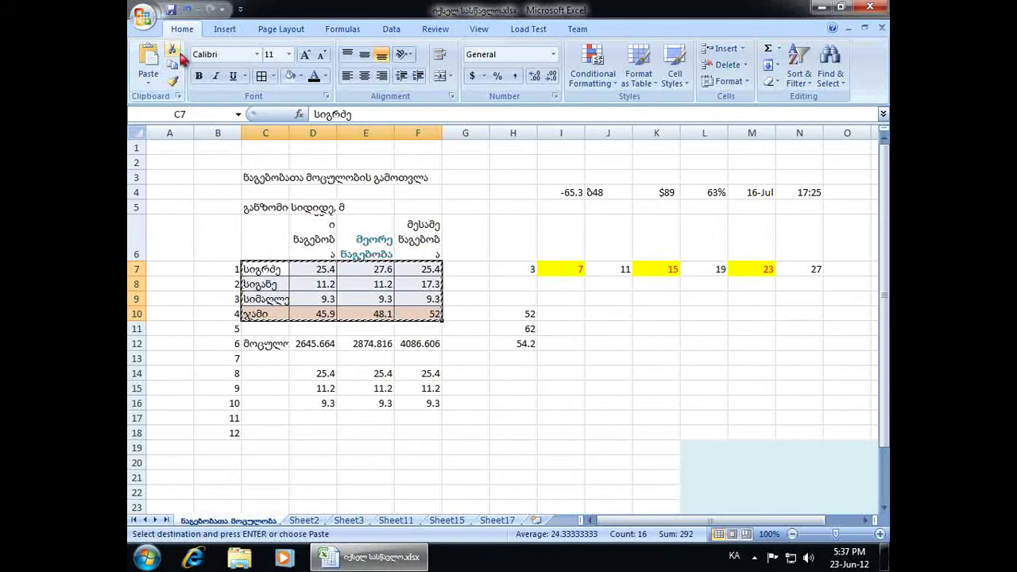
pyautogui.click(172, 11)
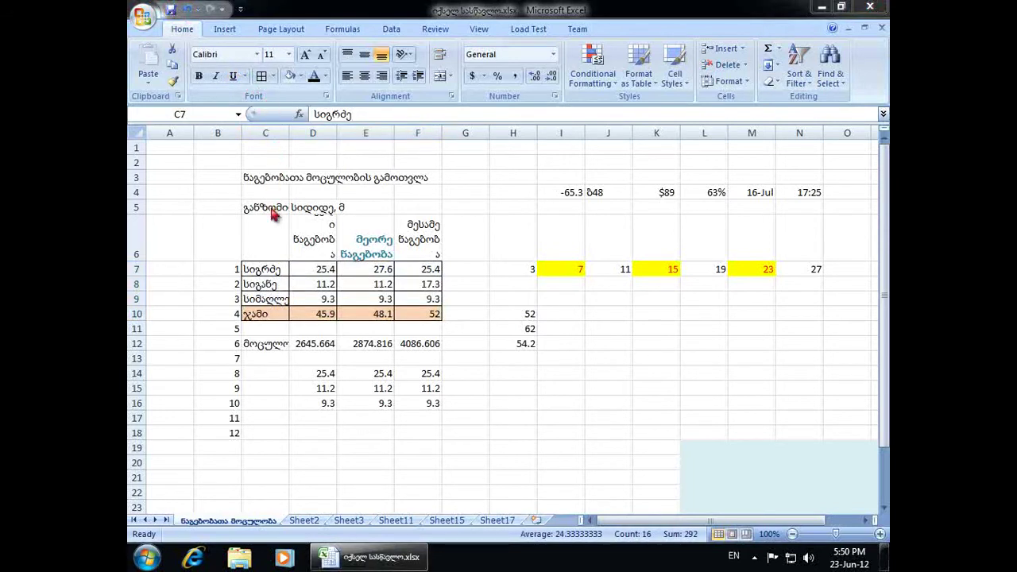
pyautogui.moveTo(271, 211); pyautogui.dragTo(270, 341)
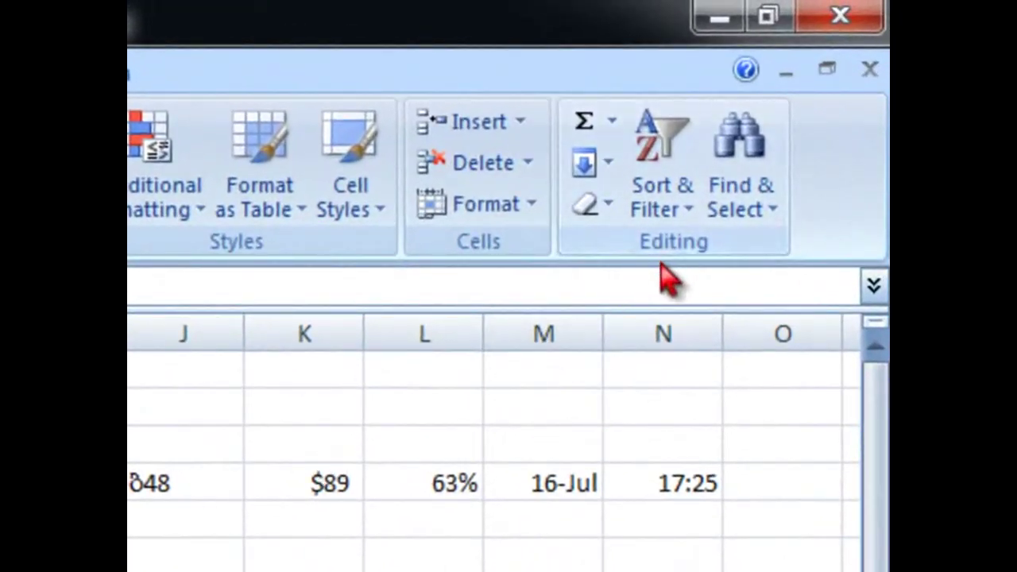
pyautogui.click(678, 213)
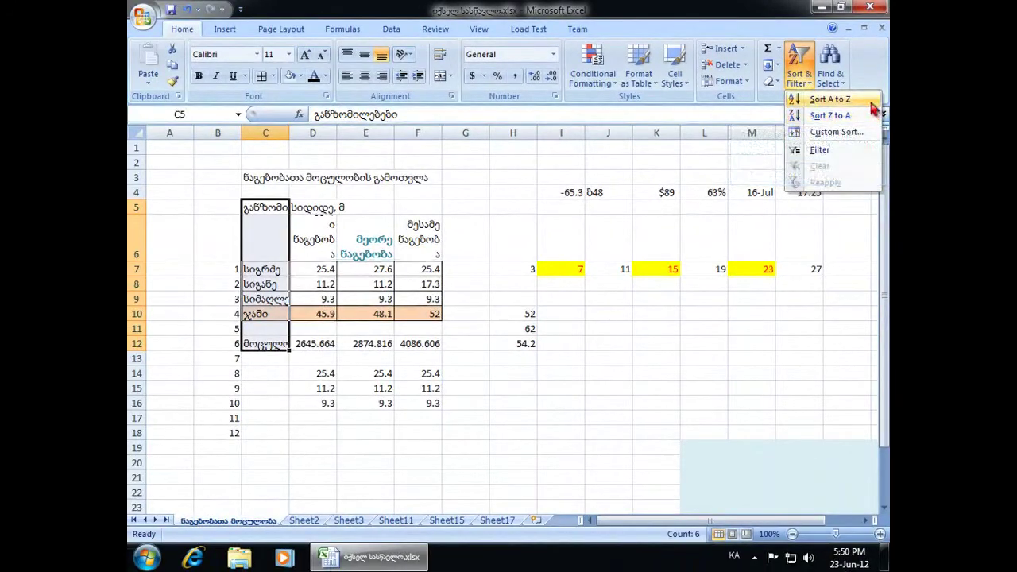
pyautogui.click(873, 115)
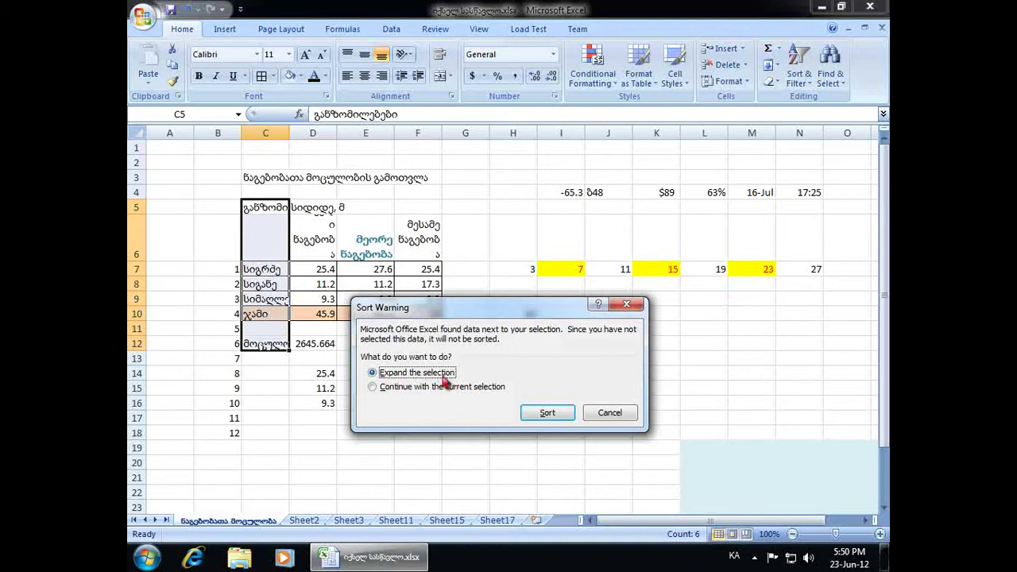
pyautogui.click(562, 416)
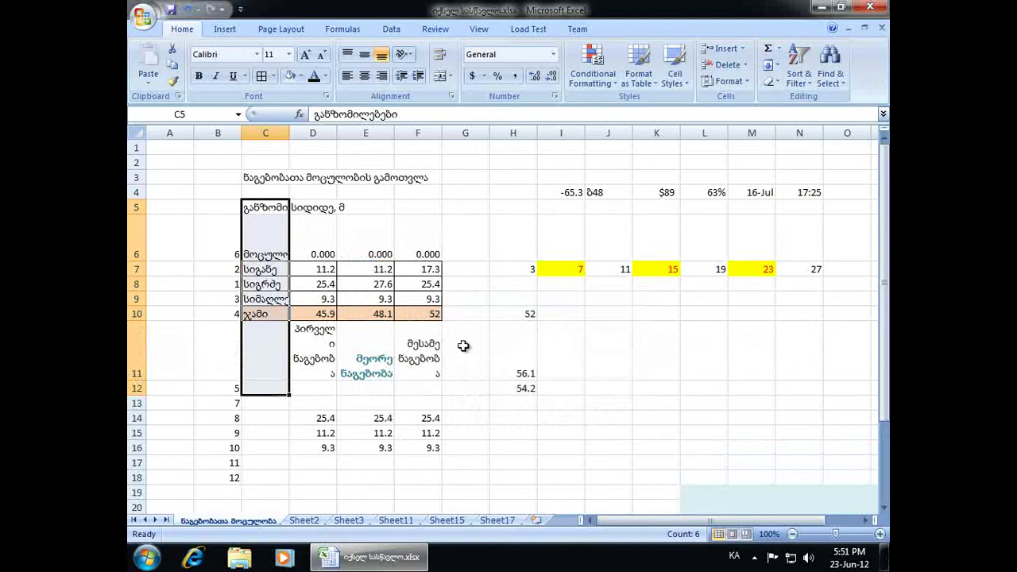
pyautogui.click(186, 9)
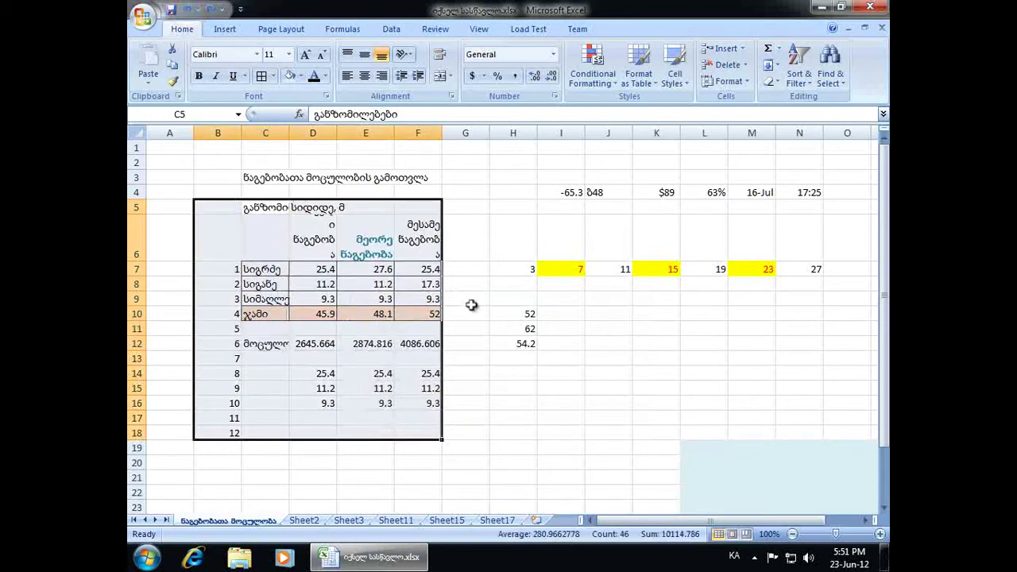
pyautogui.moveTo(324, 268); pyautogui.dragTo(318, 340)
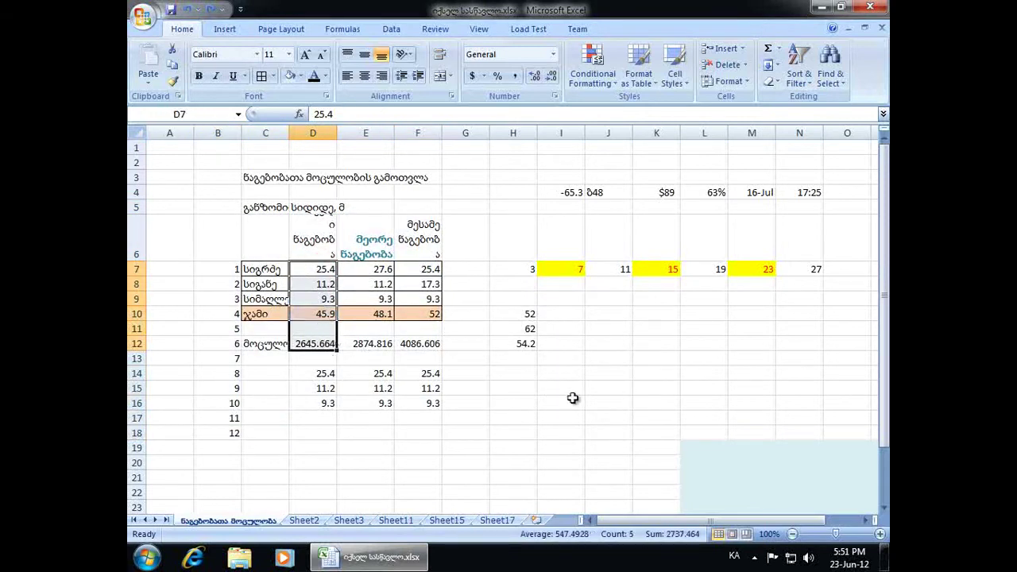
pyautogui.click(804, 79)
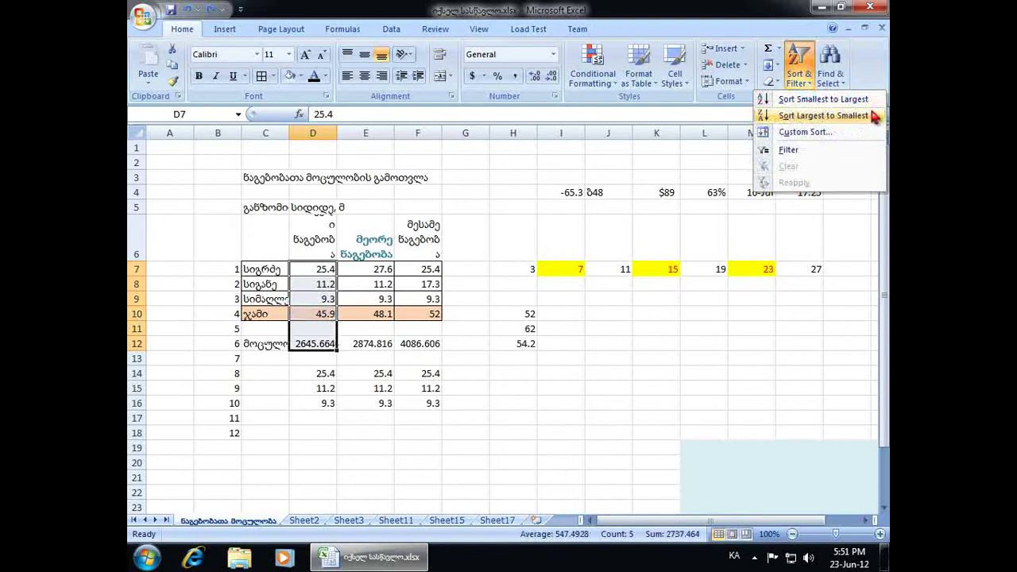
pyautogui.click(874, 100)
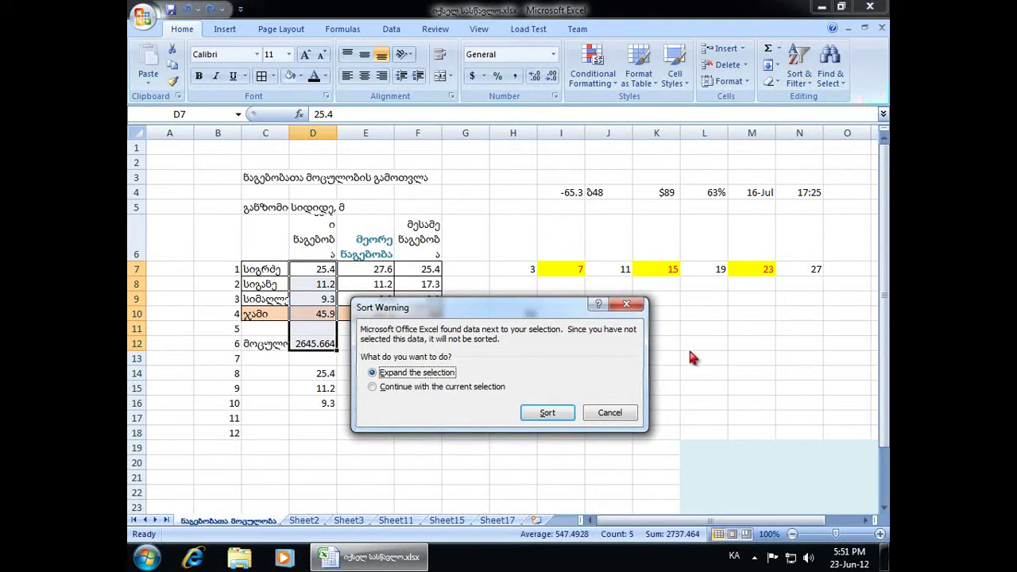
pyautogui.click(547, 413)
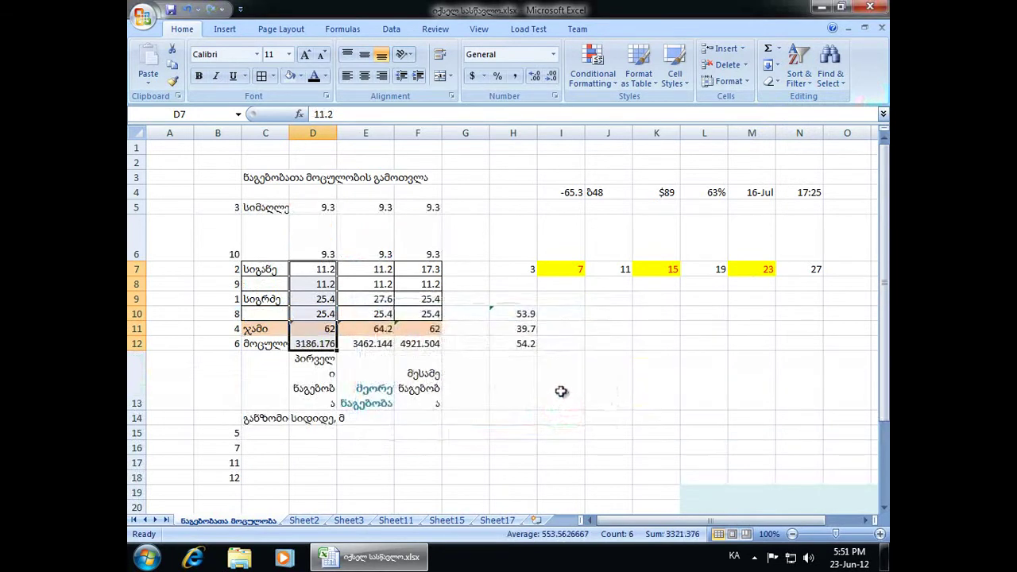
pyautogui.click(188, 12)
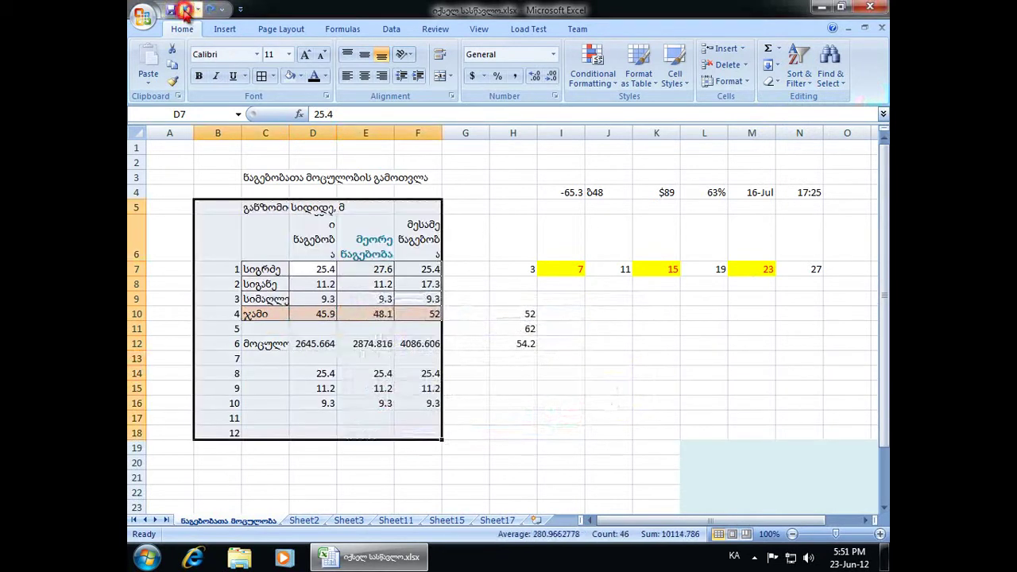
pyautogui.click(474, 285)
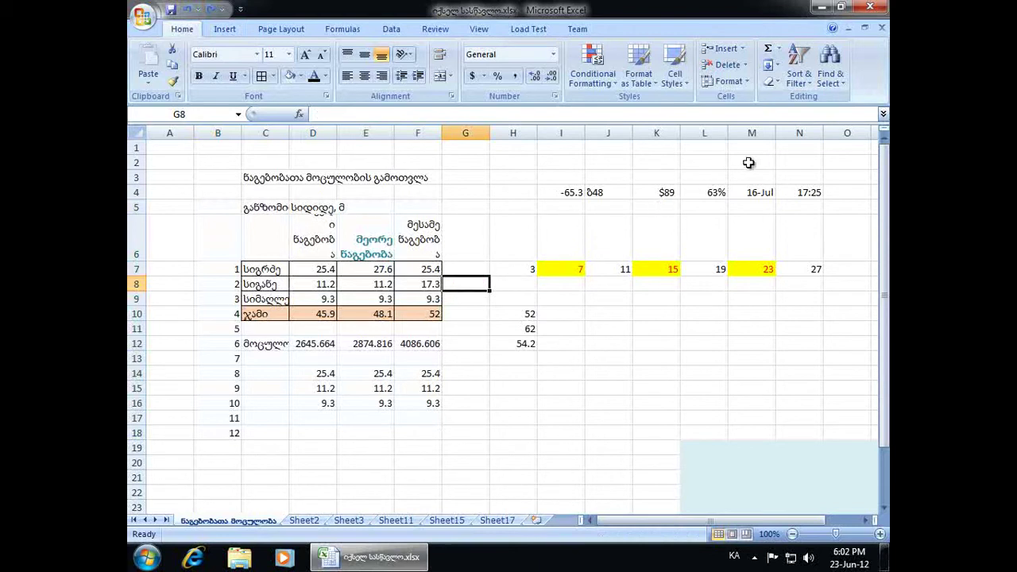
pyautogui.click(830, 70)
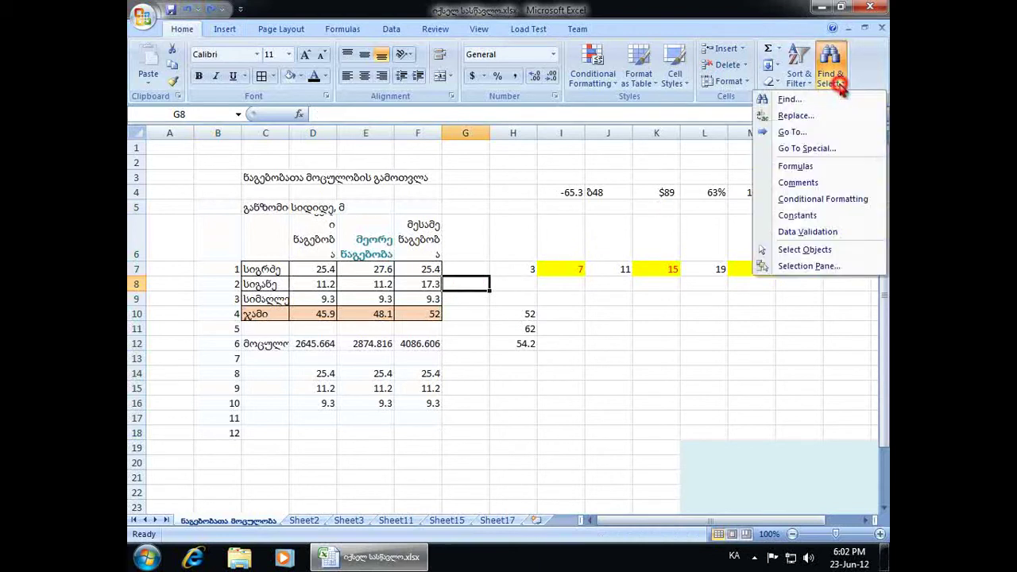
pyautogui.click(855, 102)
pyautogui.write('ნაგ')
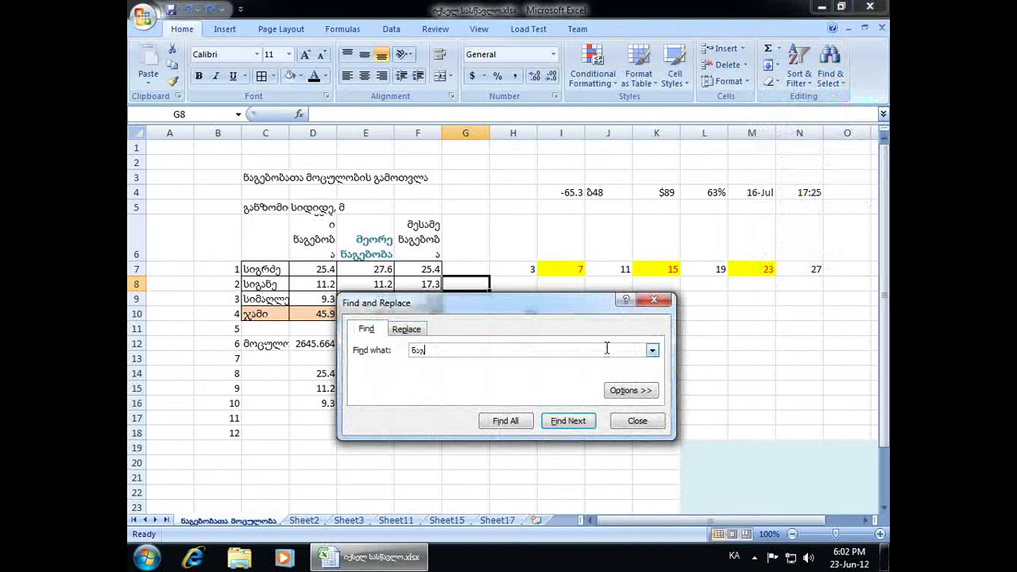
pyautogui.write('ებ')
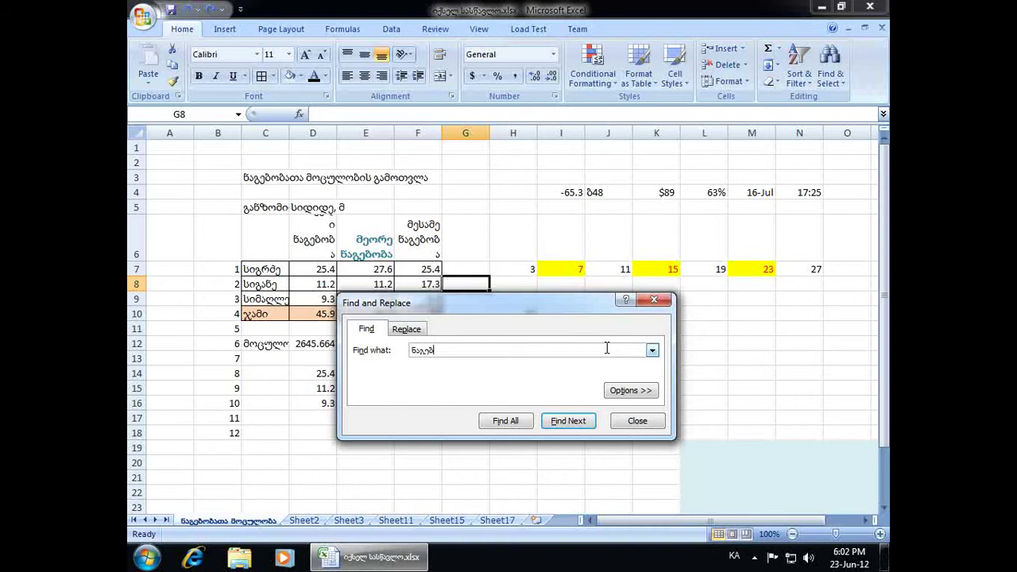
pyautogui.click(589, 425)
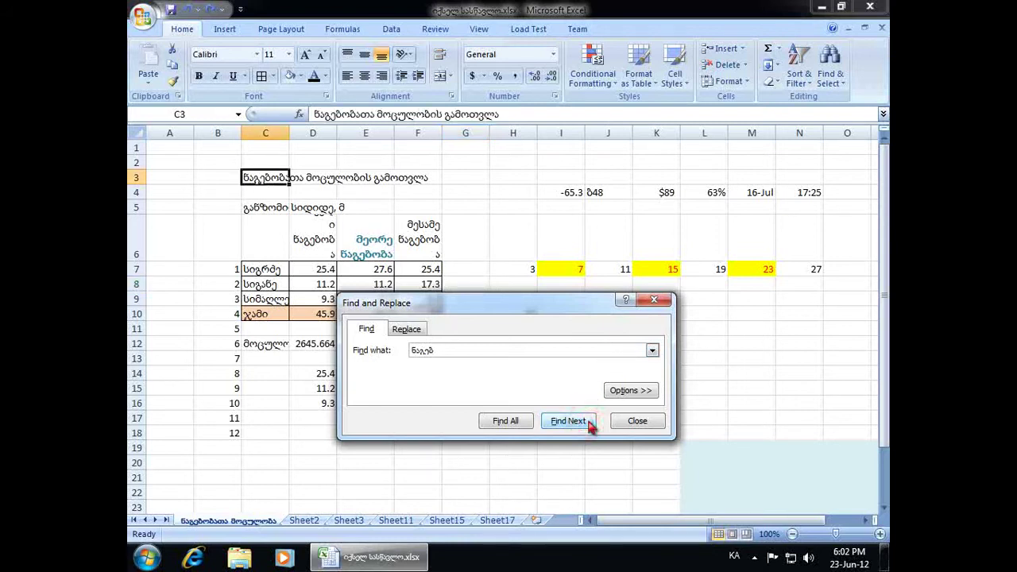
pyautogui.click(589, 426)
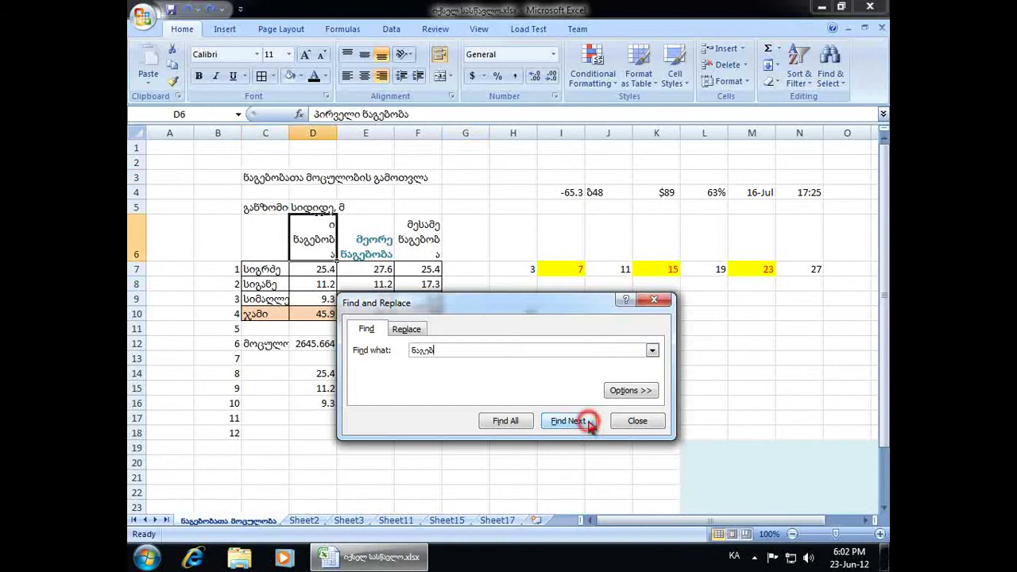
pyautogui.click(589, 425)
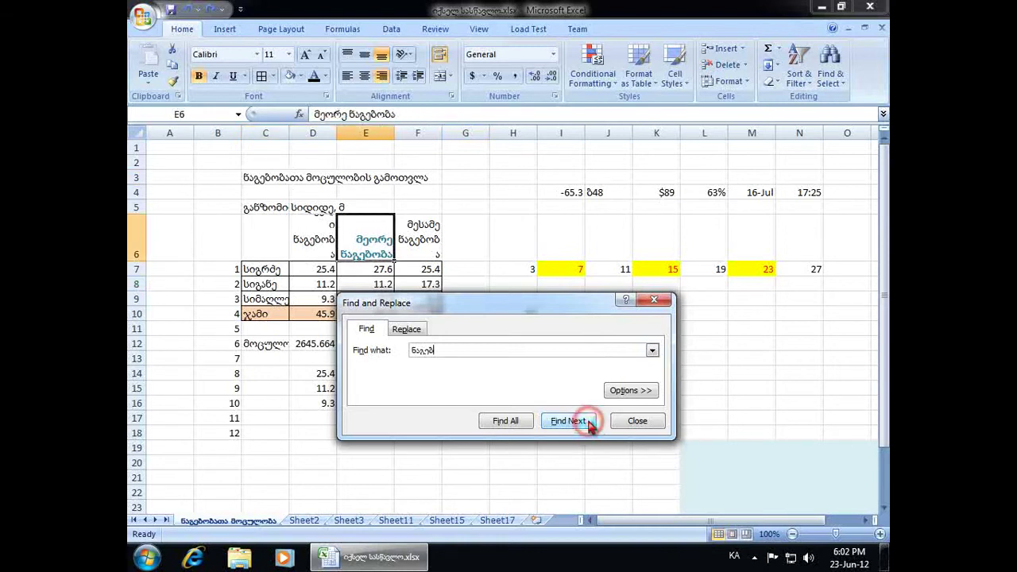
pyautogui.click(589, 425)
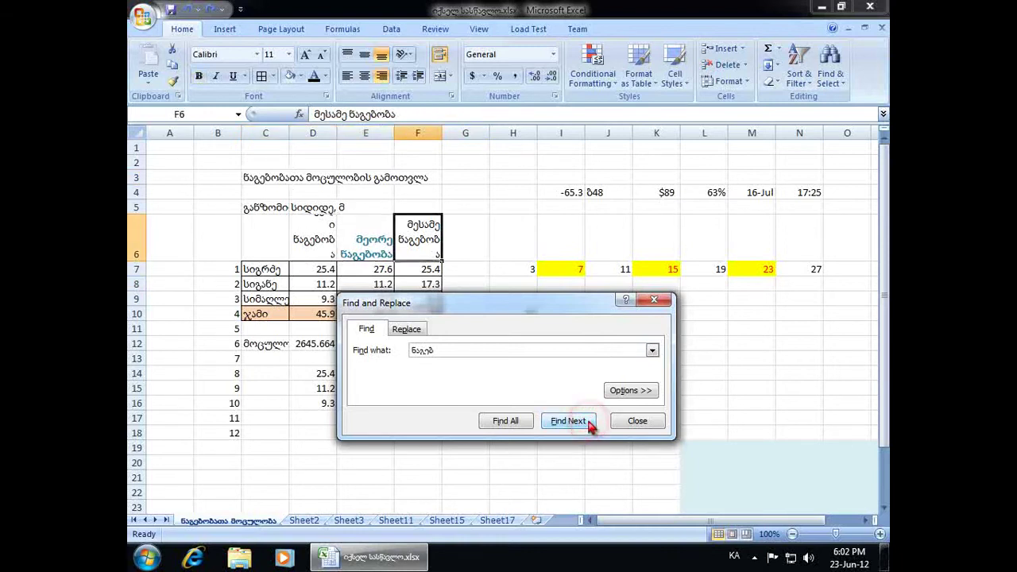
pyautogui.click(589, 425)
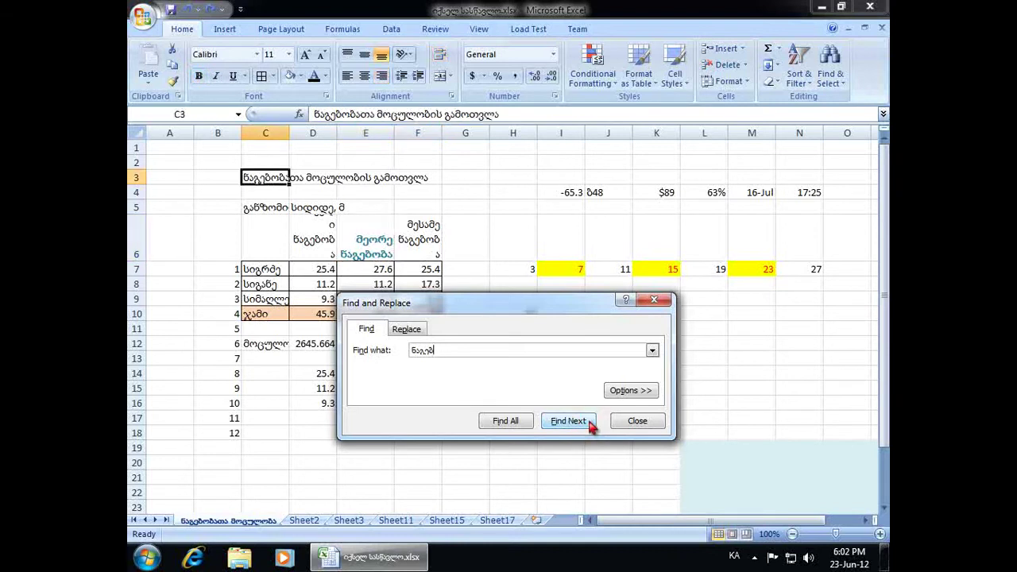
pyautogui.click(651, 425)
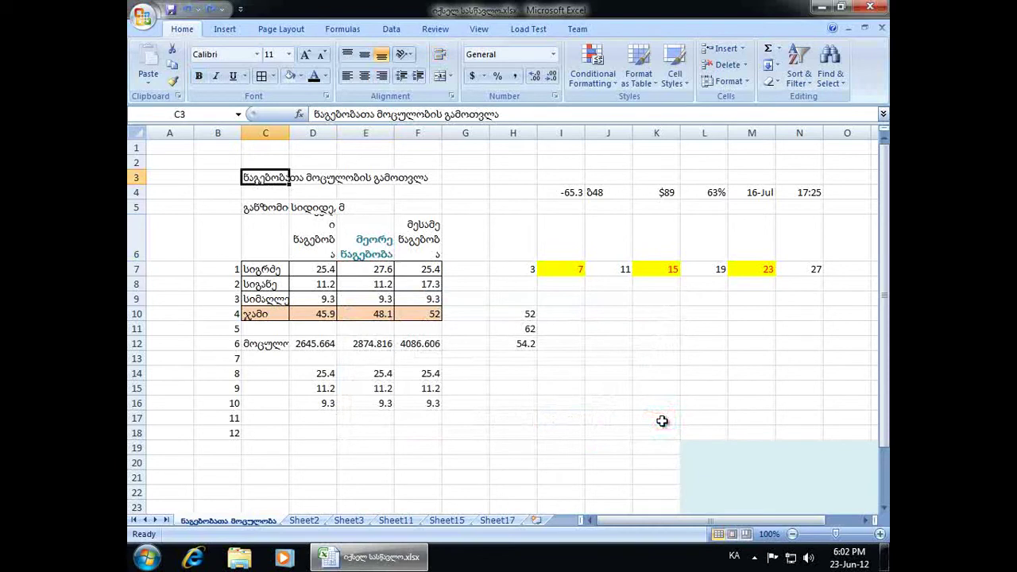
# Add the comment 'დაუზუსტებელი მონაცემი' to F14 without the author name, shrinking the comment box
pyautogui.click(413, 372)
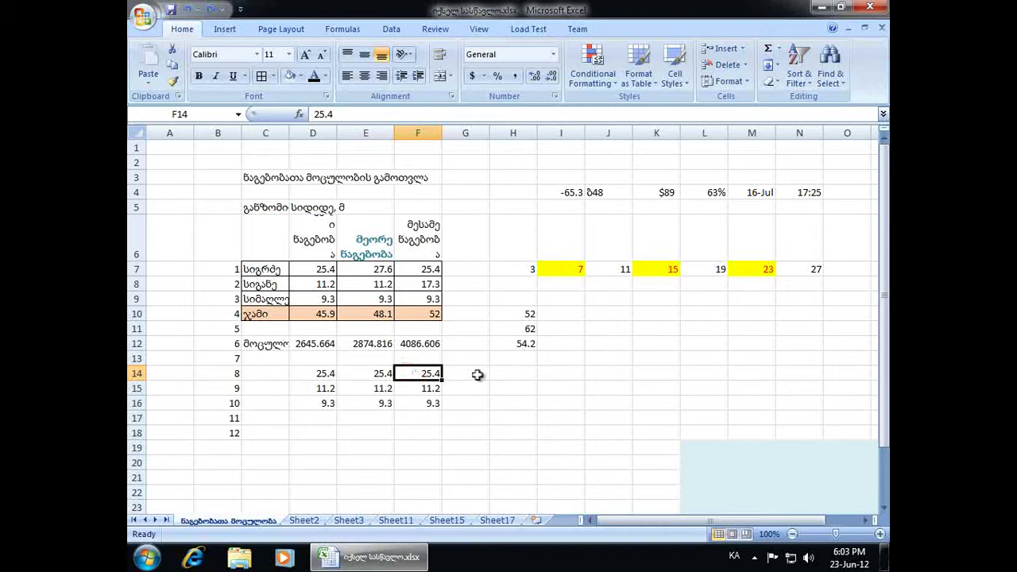
pyautogui.rightClick(406, 373)
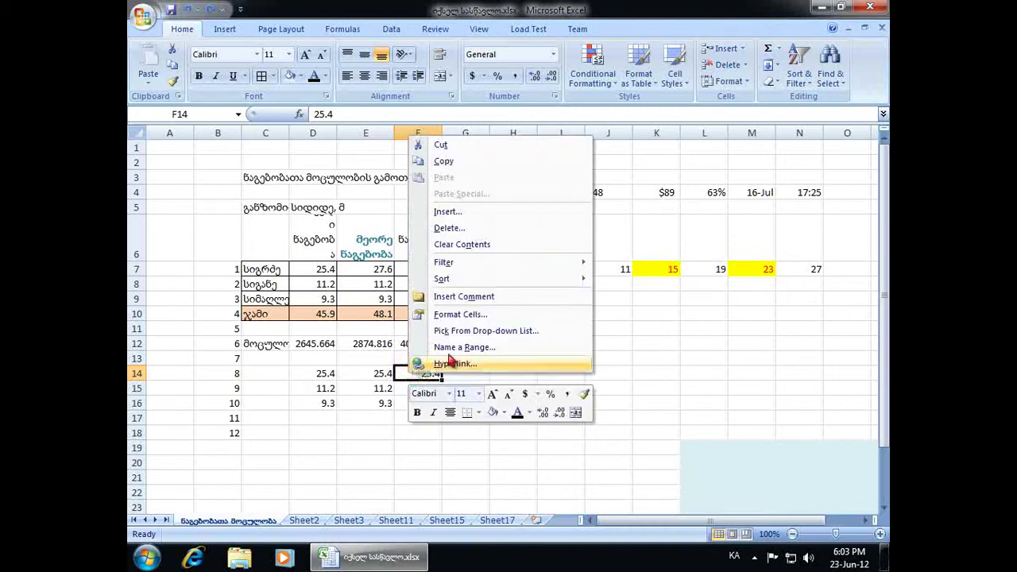
pyautogui.click(567, 296)
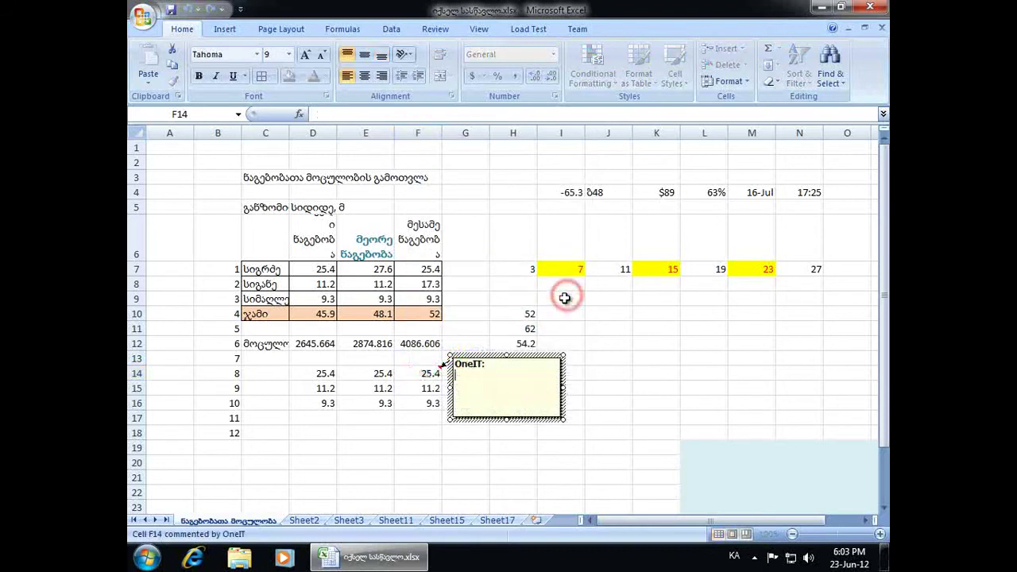
pyautogui.moveTo(518, 365); pyautogui.dragTo(455, 368)
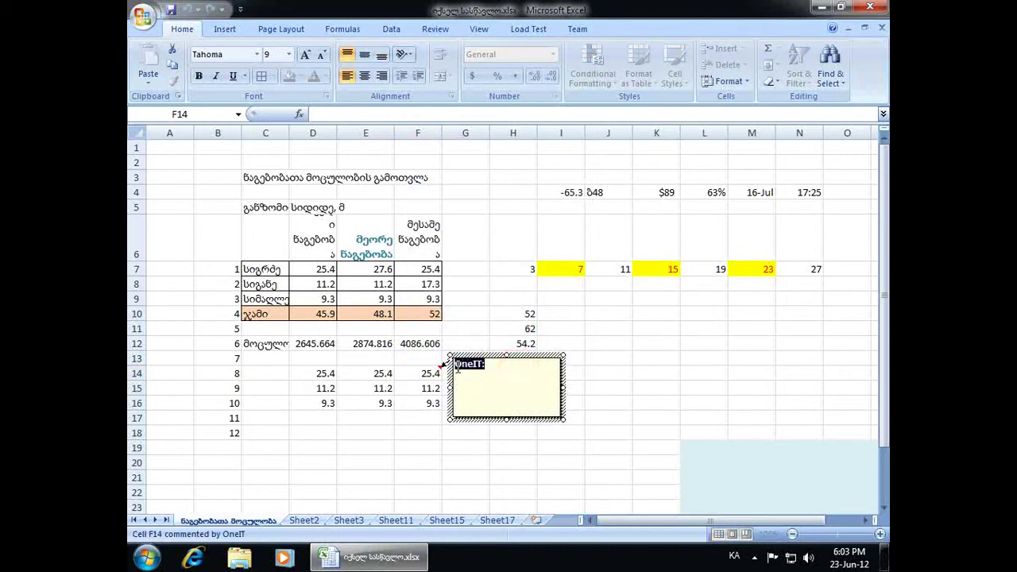
pyautogui.press('BackSpace')
pyautogui.write('დაუზუსტებელი მონაცე')
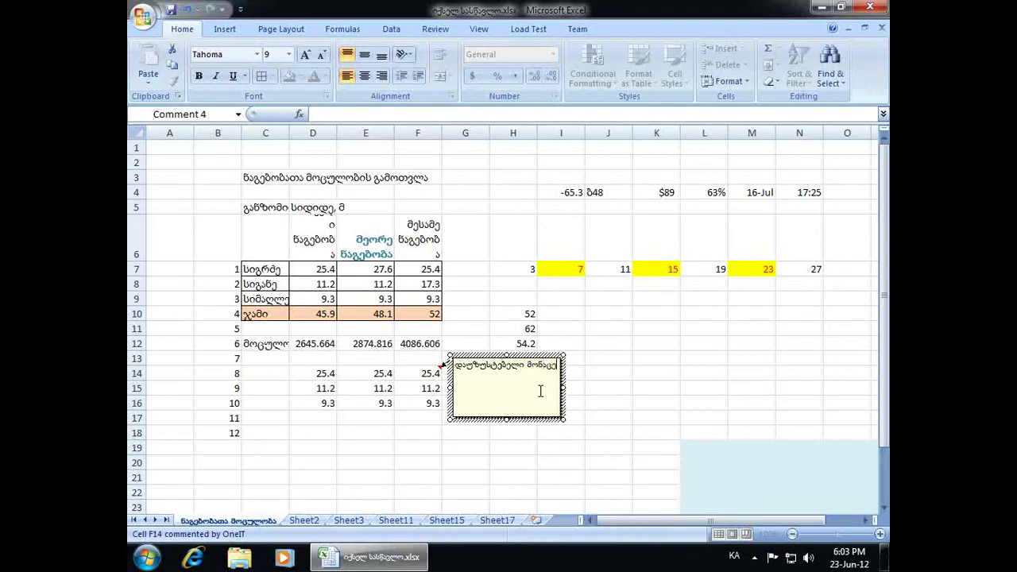
pyautogui.write('მი')
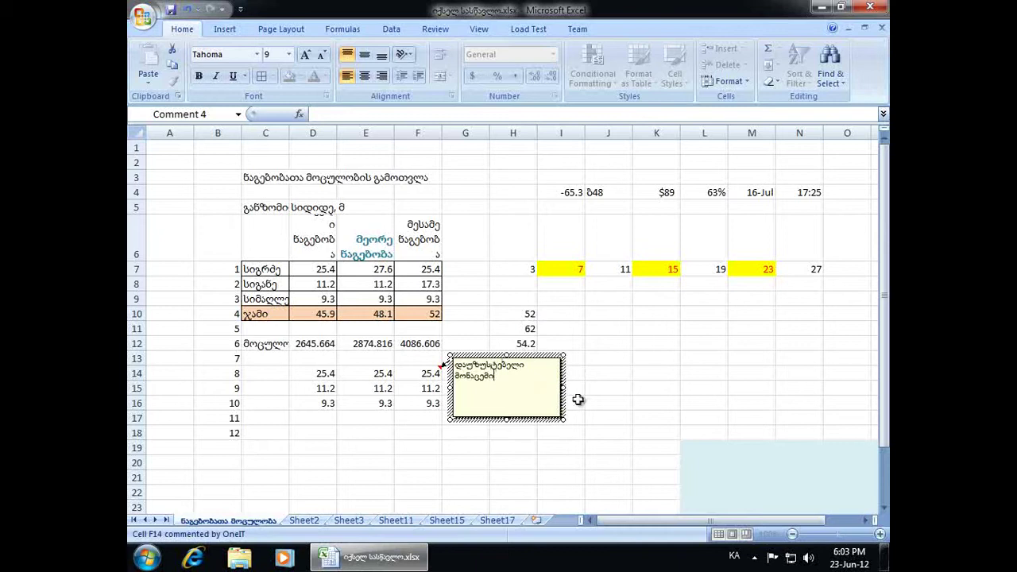
pyautogui.moveTo(561, 387); pyautogui.dragTo(524, 387)
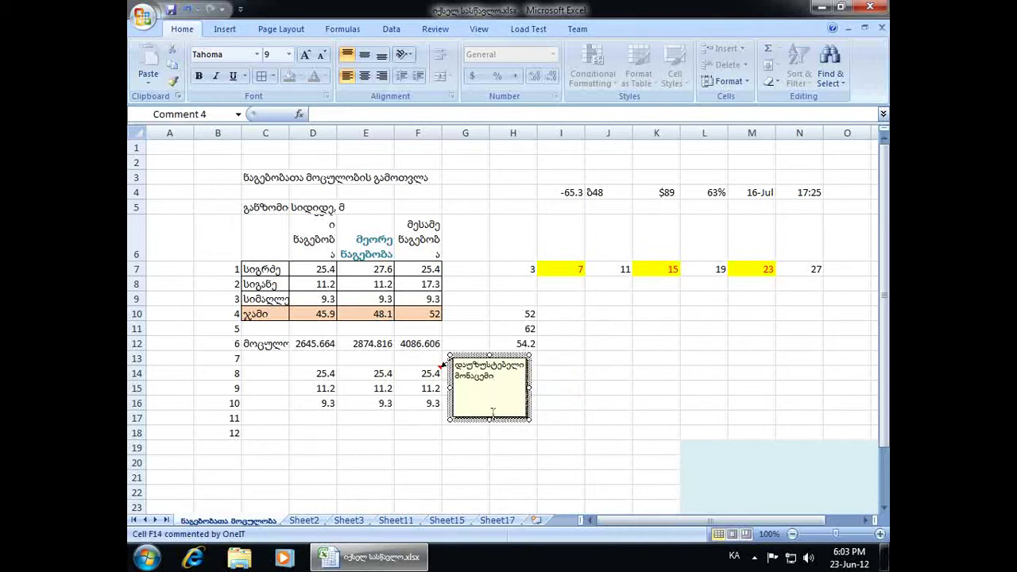
pyautogui.moveTo(490, 420); pyautogui.dragTo(494, 387)
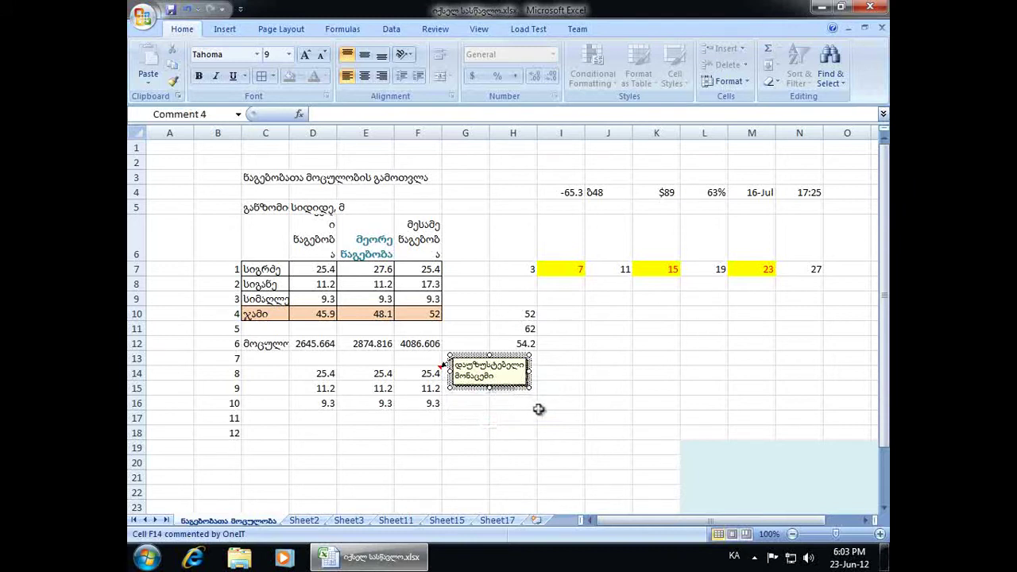
pyautogui.click(558, 374)
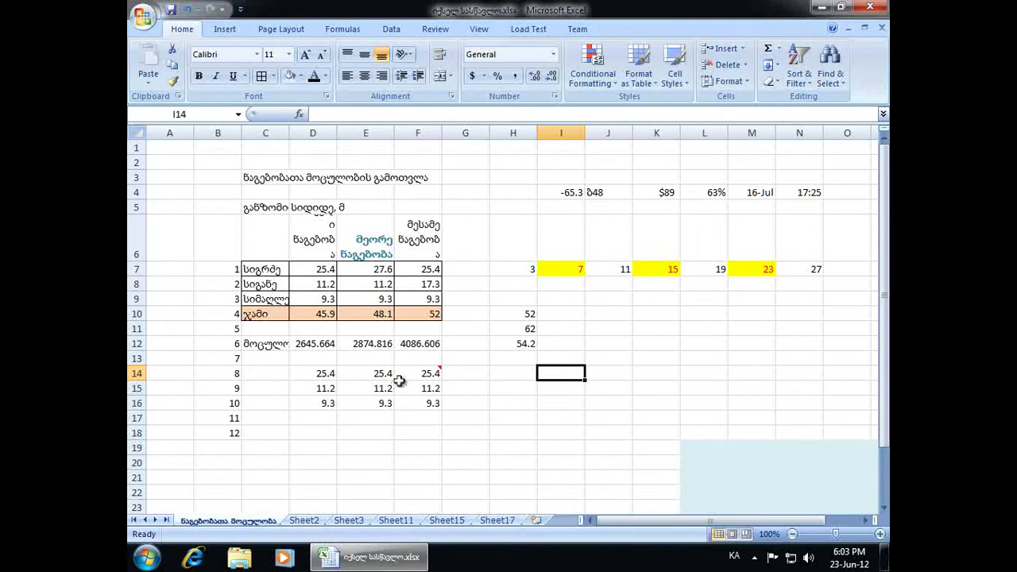
# Hide rows 6–10, then select rows 5–11 and unhide them
pyautogui.moveTo(407, 374)
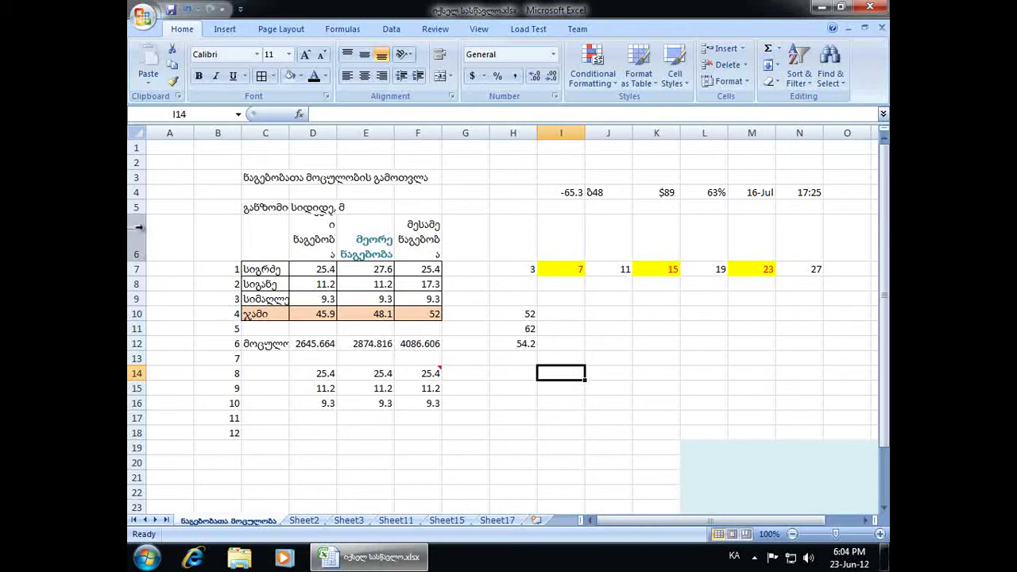
pyautogui.moveTo(140, 228); pyautogui.dragTo(151, 314)
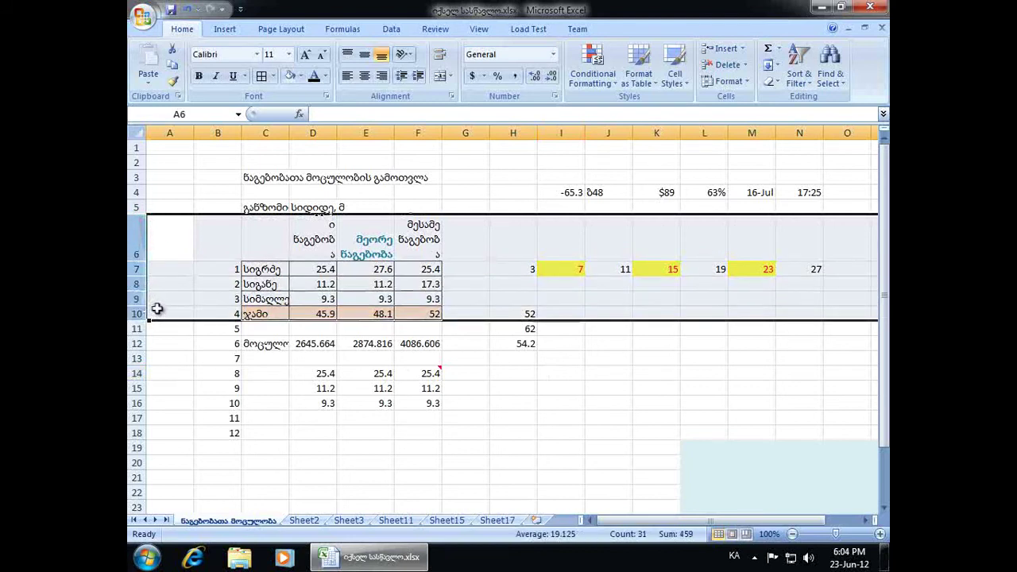
pyautogui.rightClick(168, 270)
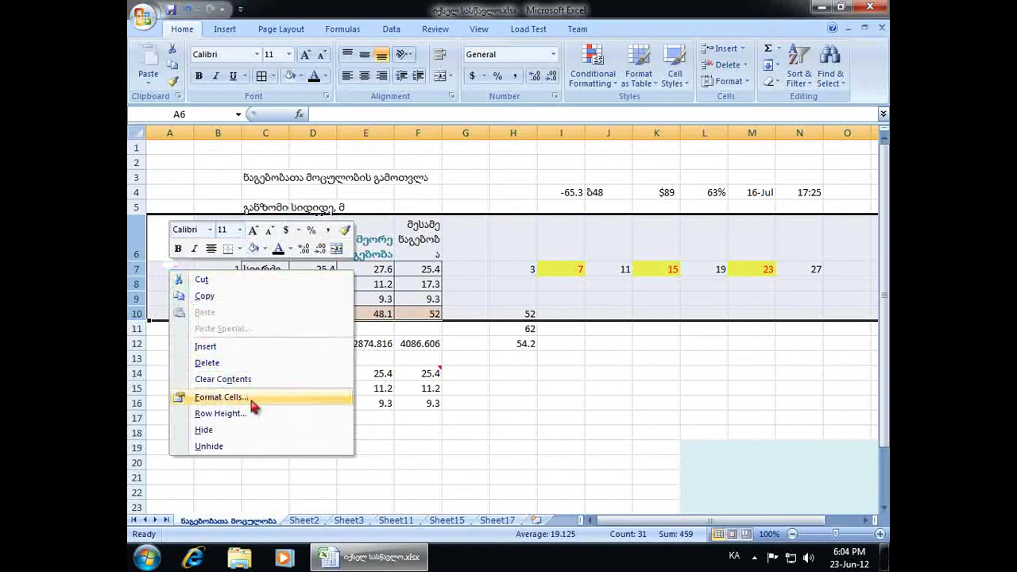
pyautogui.click(324, 435)
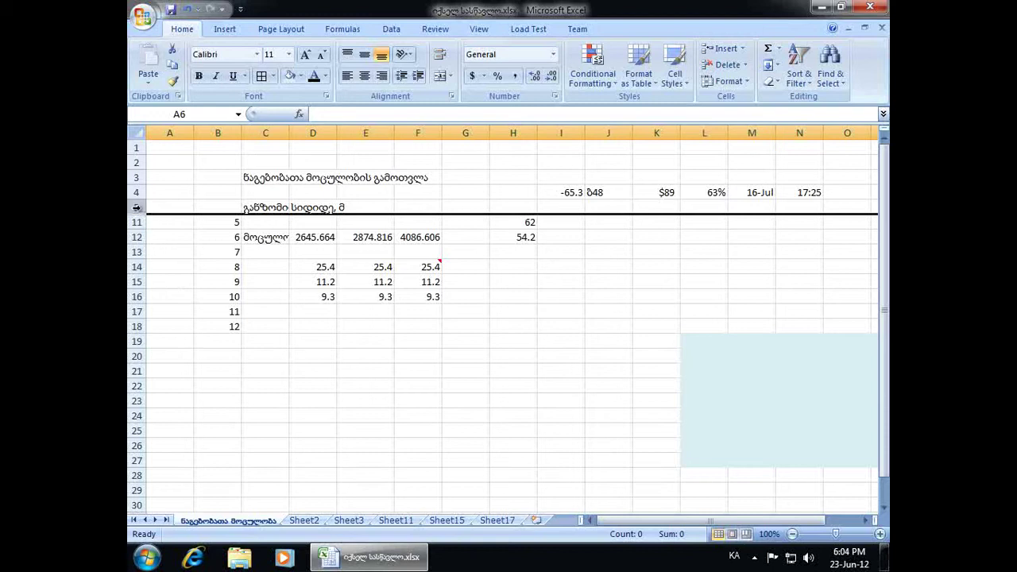
pyautogui.moveTo(137, 207); pyautogui.dragTo(137, 222)
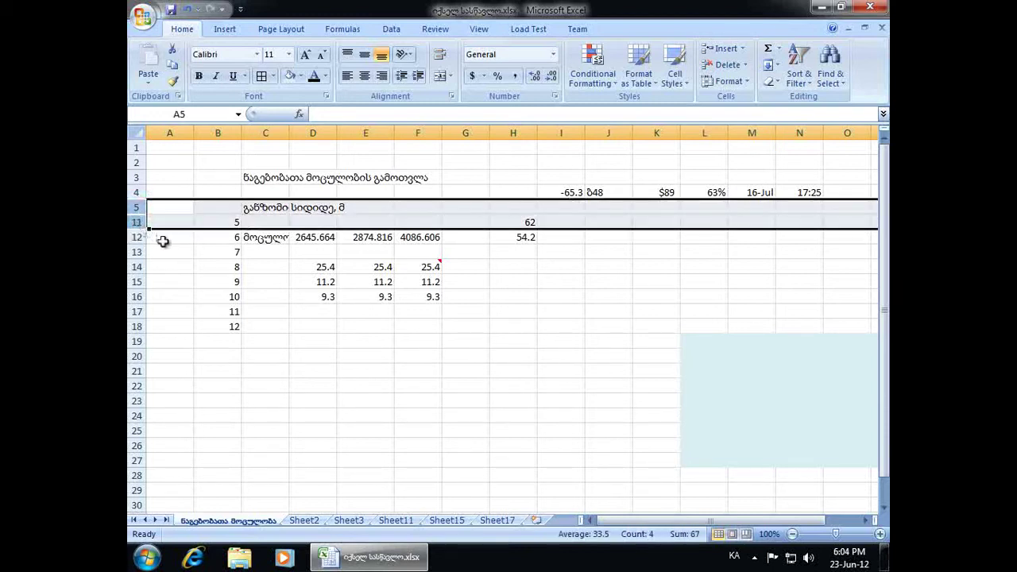
pyautogui.rightClick(180, 220)
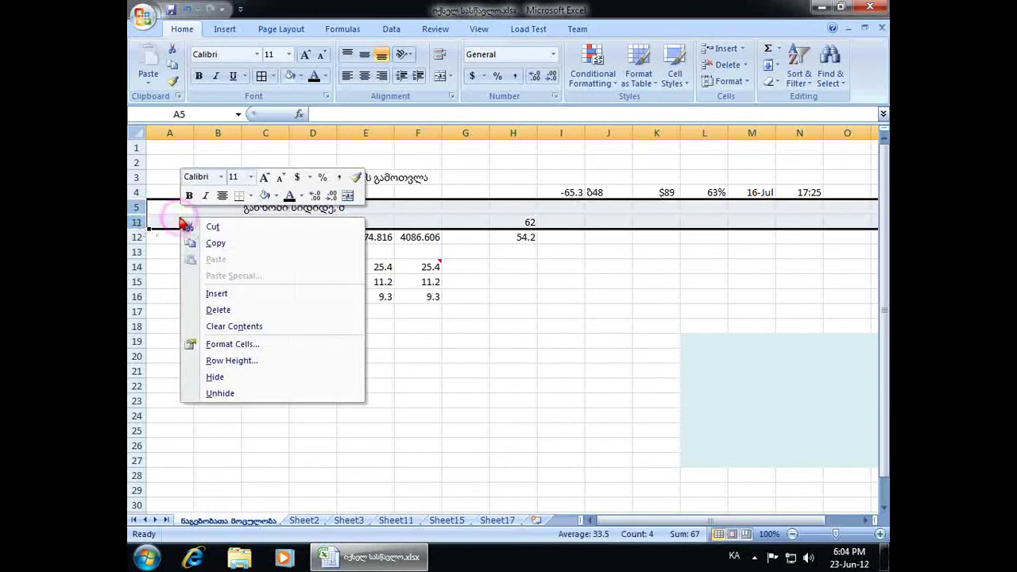
pyautogui.click(332, 395)
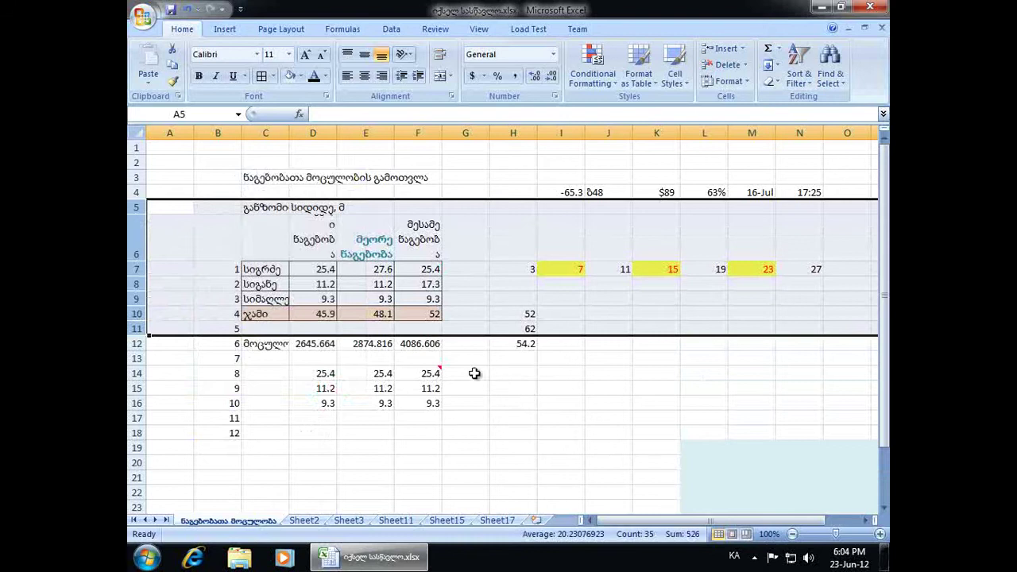
pyautogui.click(472, 373)
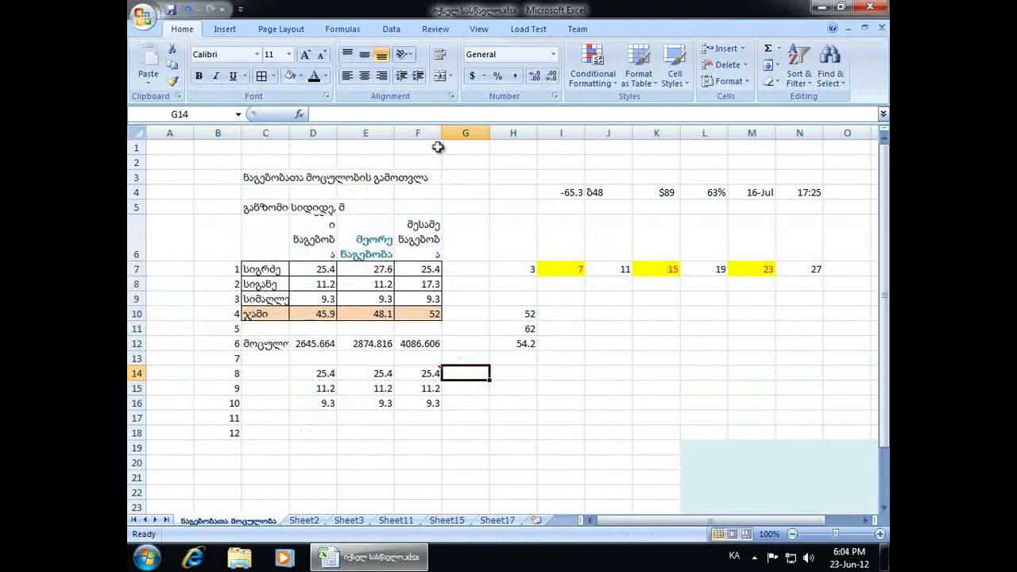
pyautogui.moveTo(362, 129); pyautogui.dragTo(459, 162)
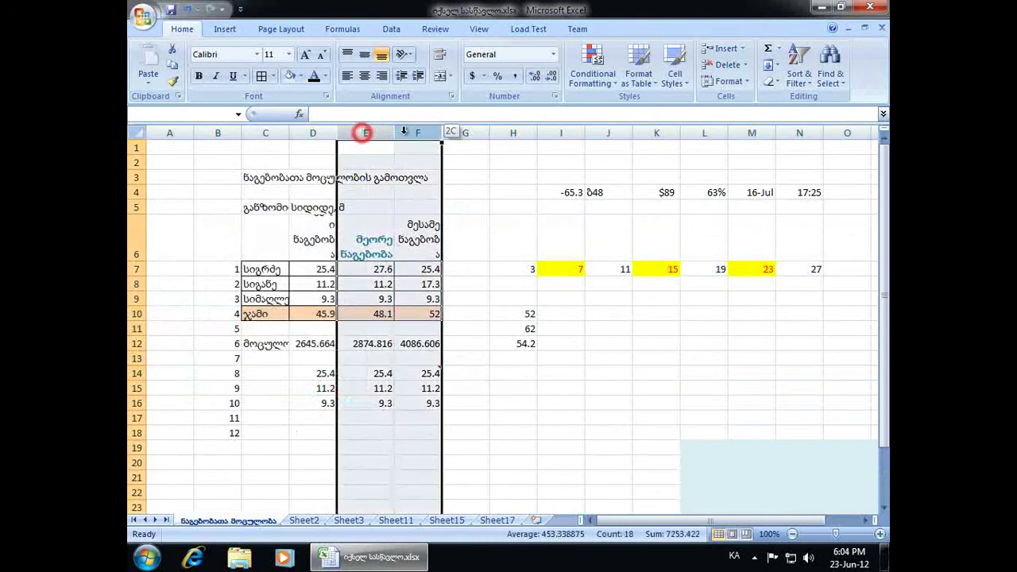
pyautogui.rightClick(459, 162)
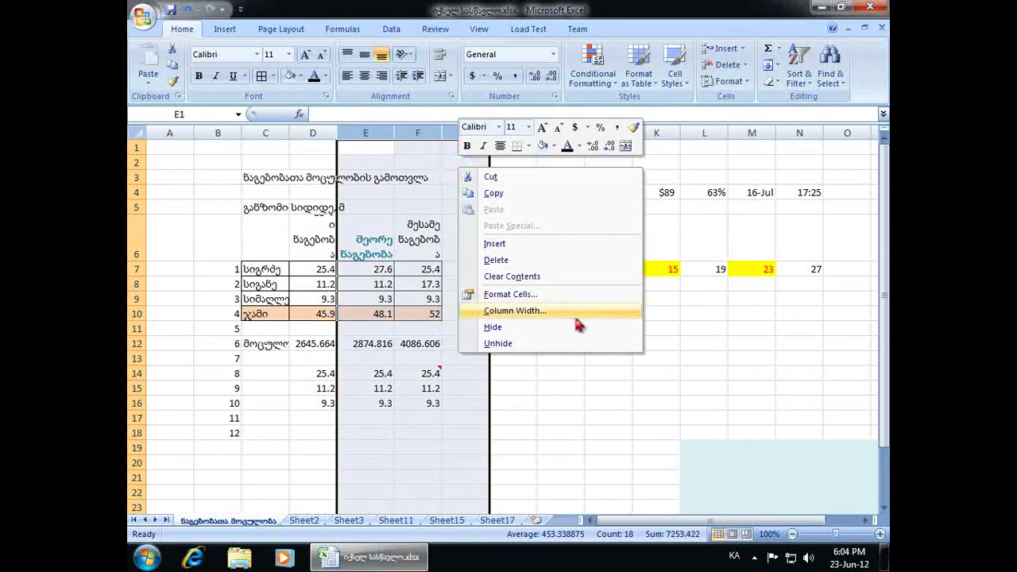
pyautogui.click(596, 334)
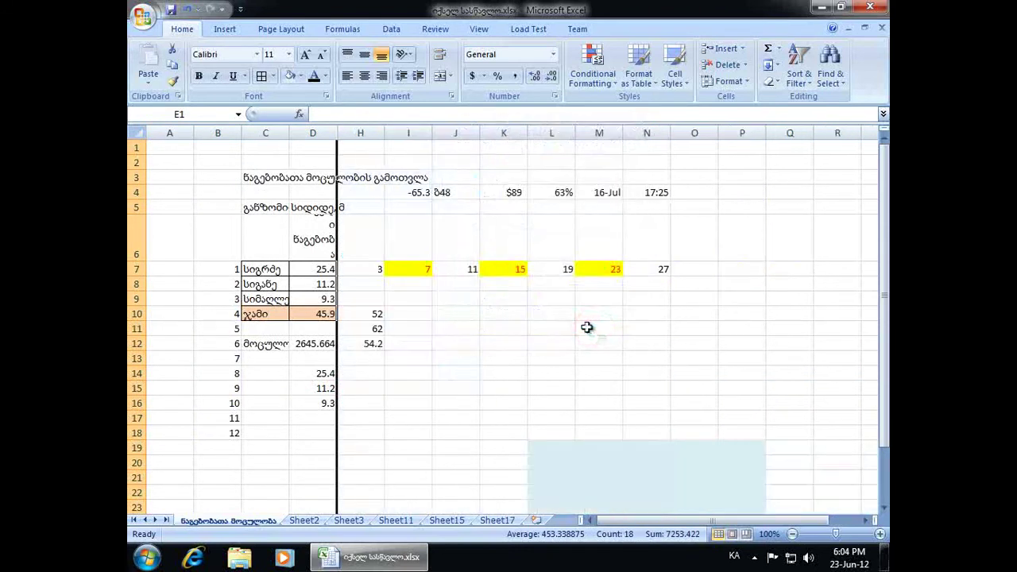
pyautogui.moveTo(322, 132); pyautogui.dragTo(352, 129)
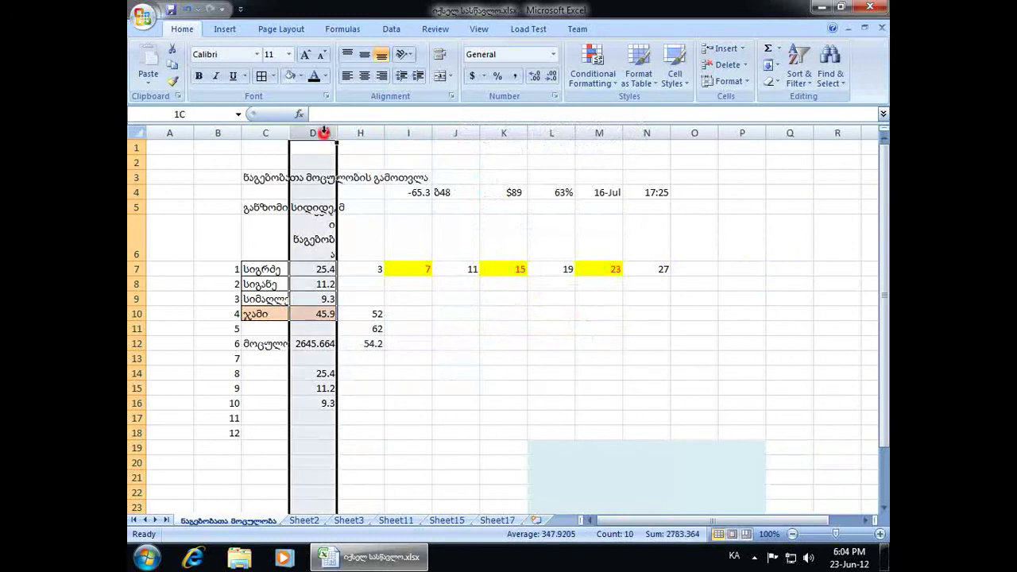
pyautogui.rightClick(352, 161)
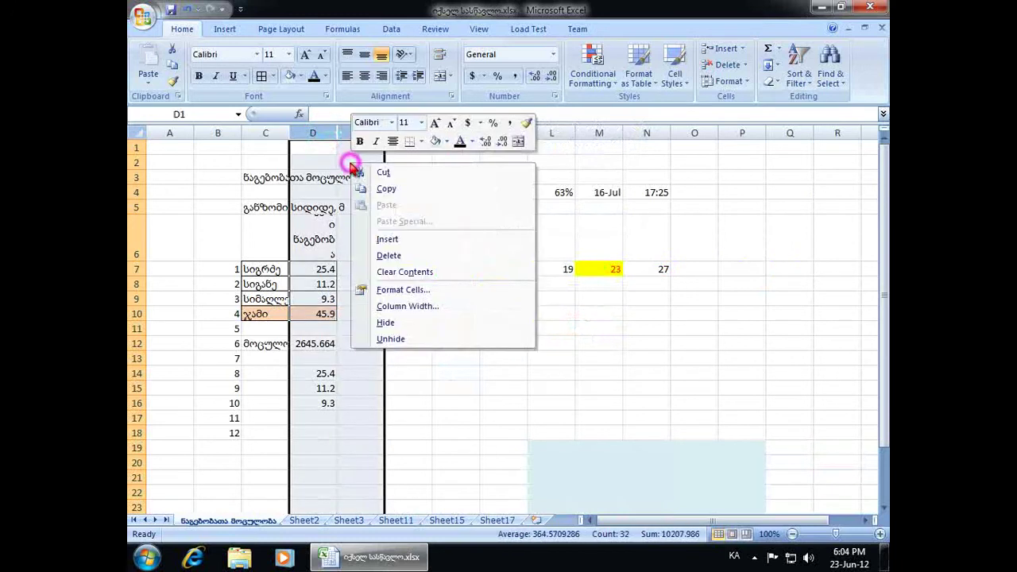
pyautogui.click(492, 342)
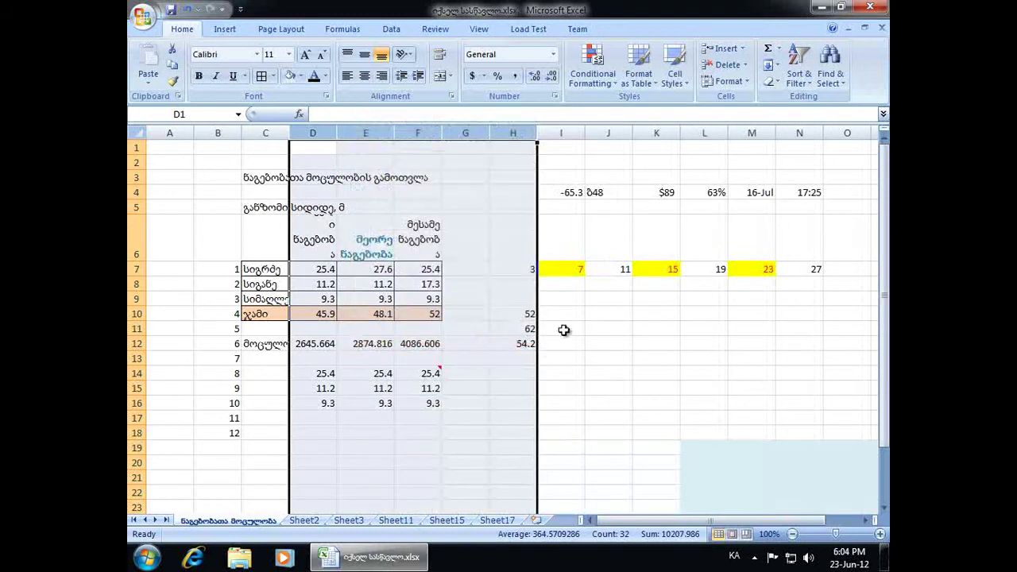
pyautogui.click(598, 284)
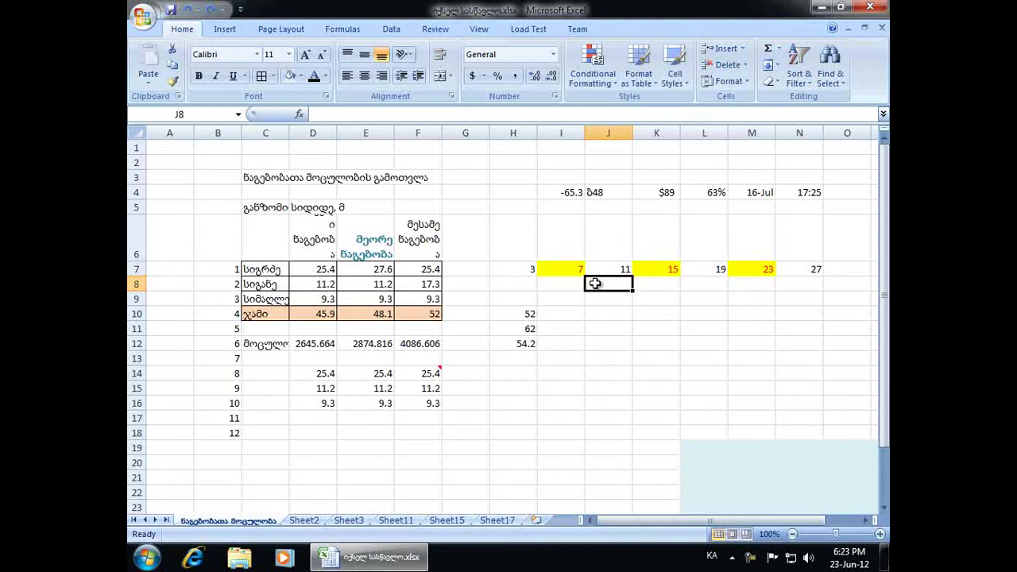
# Chart the table C6:F9 as a 3-D Clustered Column after browsing the other chart galleries
pyautogui.moveTo(259, 233); pyautogui.dragTo(410, 294)
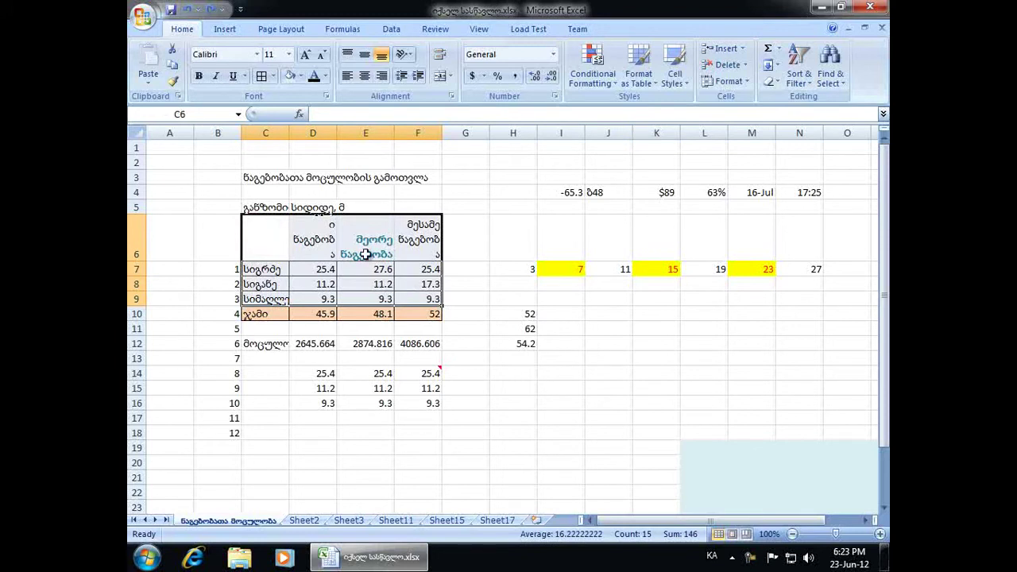
pyautogui.click(229, 30)
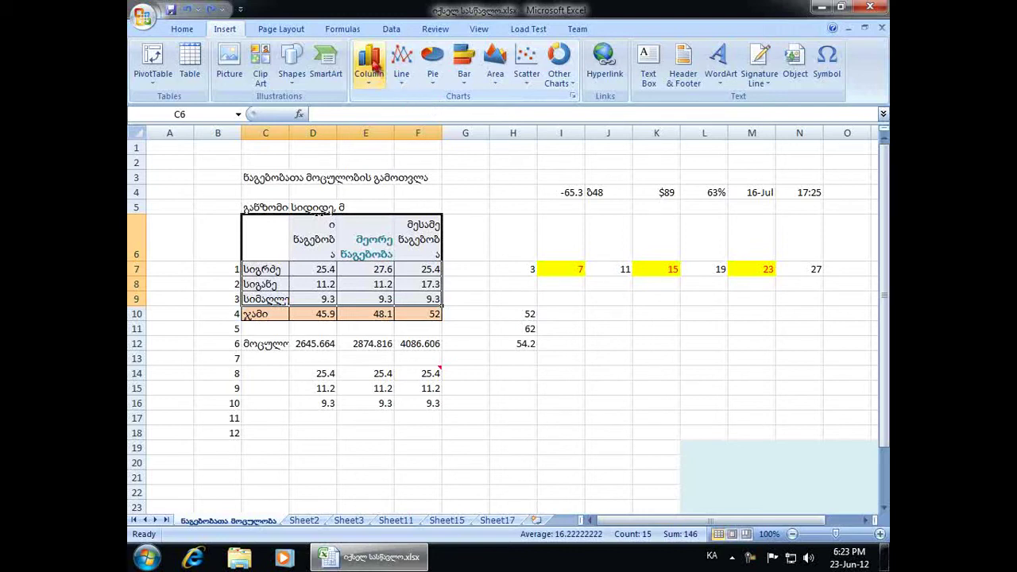
pyautogui.click(370, 63)
pyautogui.click(414, 63)
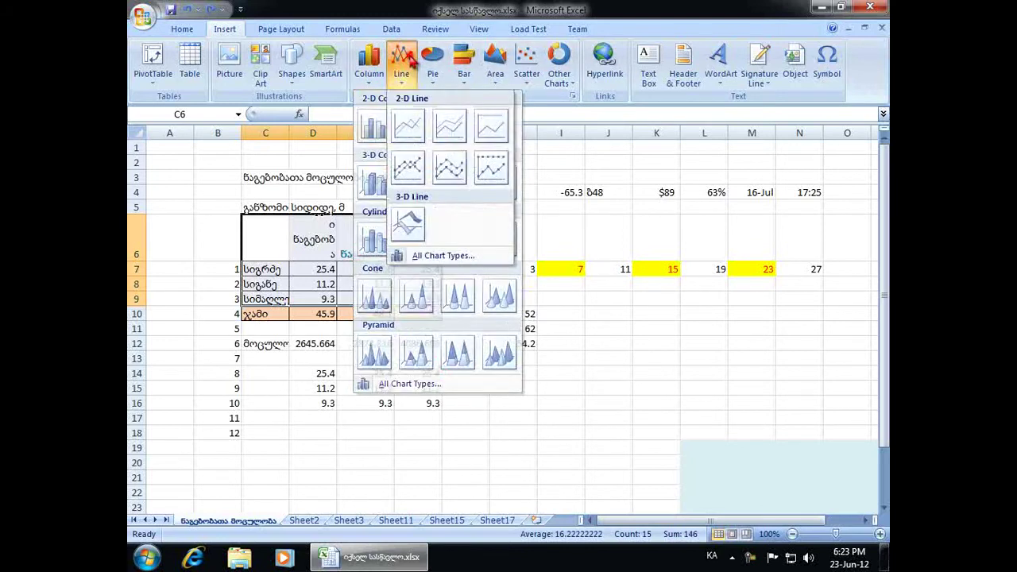
pyautogui.click(439, 59)
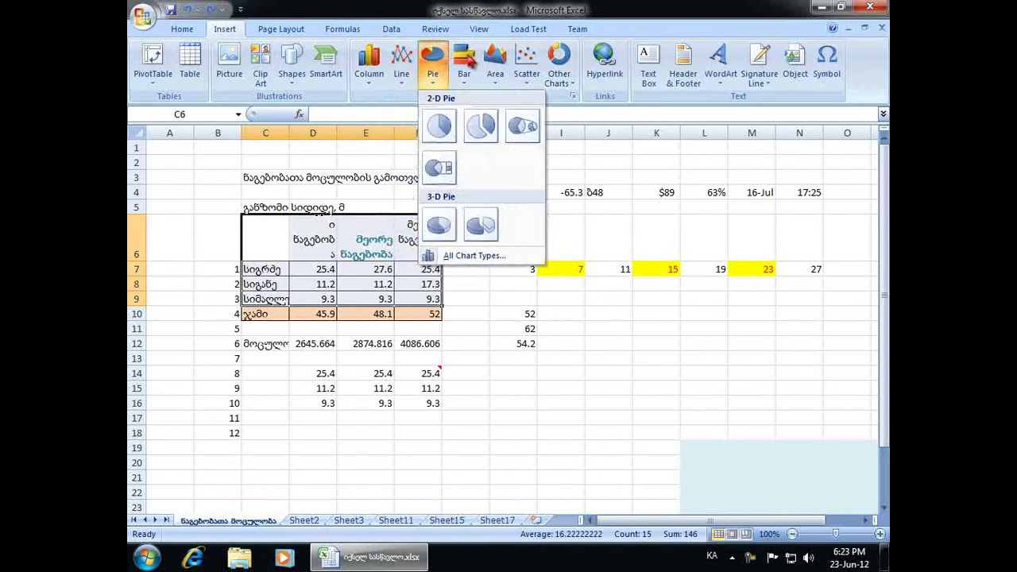
pyautogui.click(465, 68)
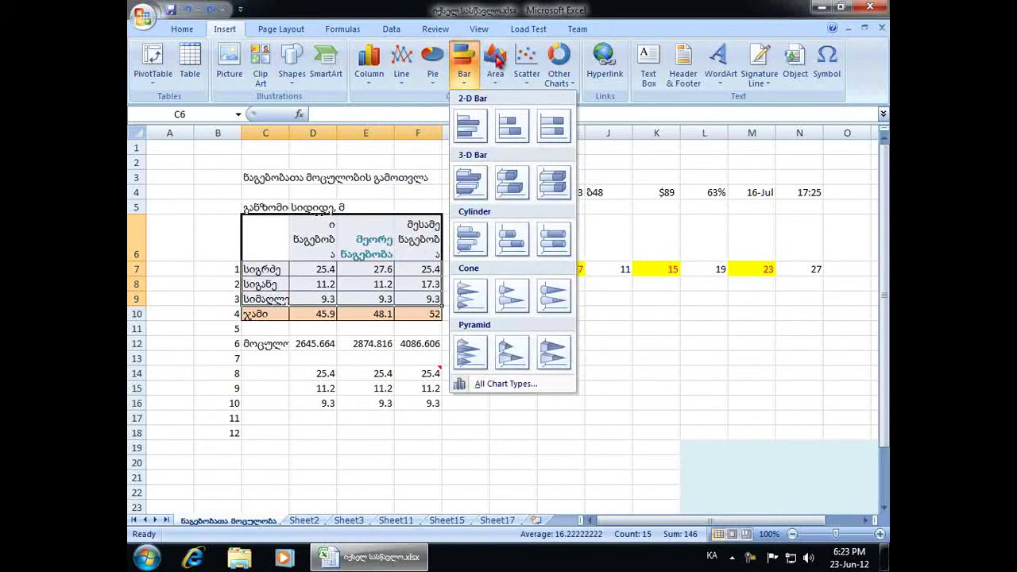
pyautogui.click(496, 62)
pyautogui.click(526, 60)
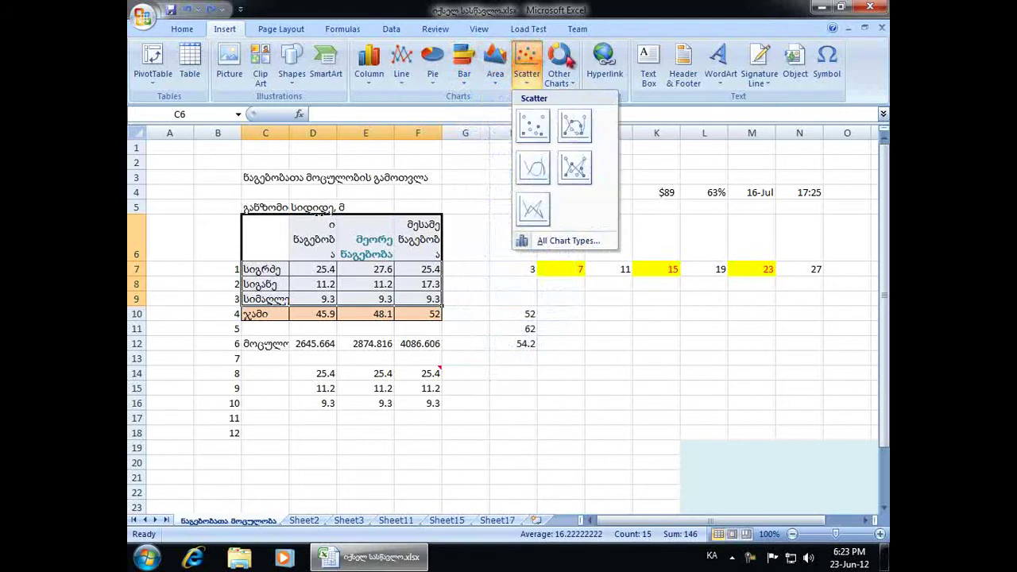
pyautogui.click(559, 64)
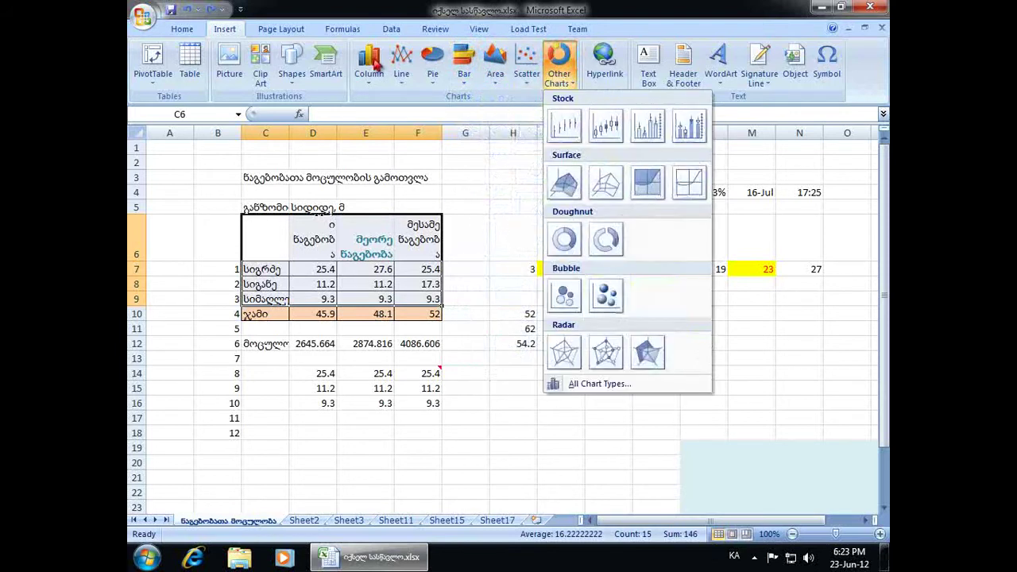
pyautogui.click(377, 67)
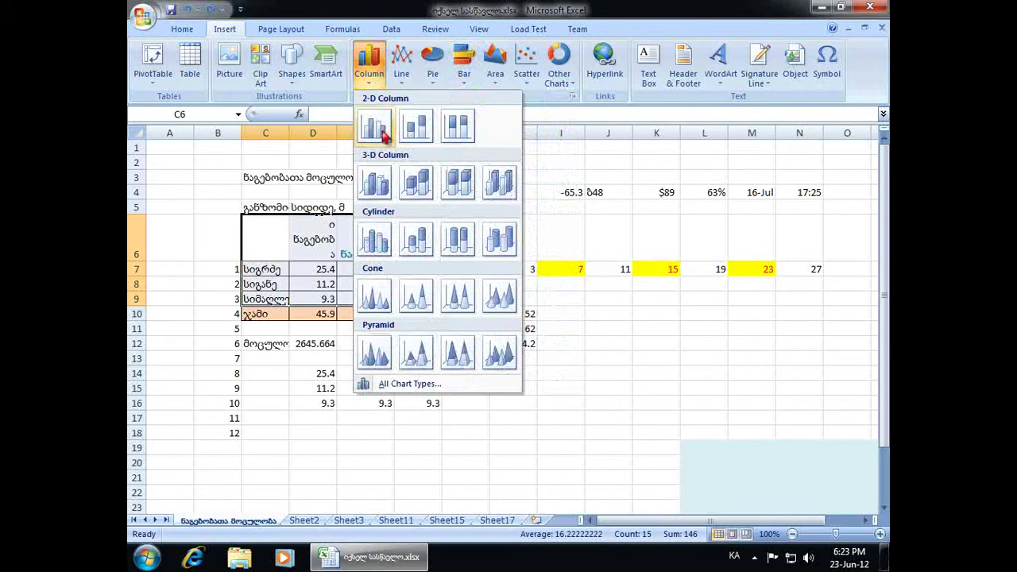
pyautogui.click(385, 184)
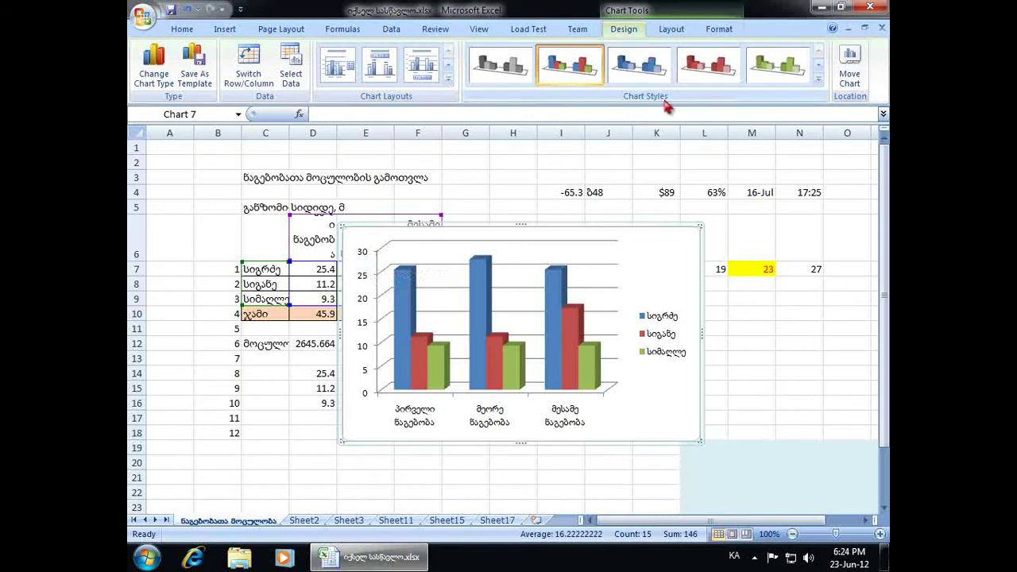
pyautogui.click(819, 80)
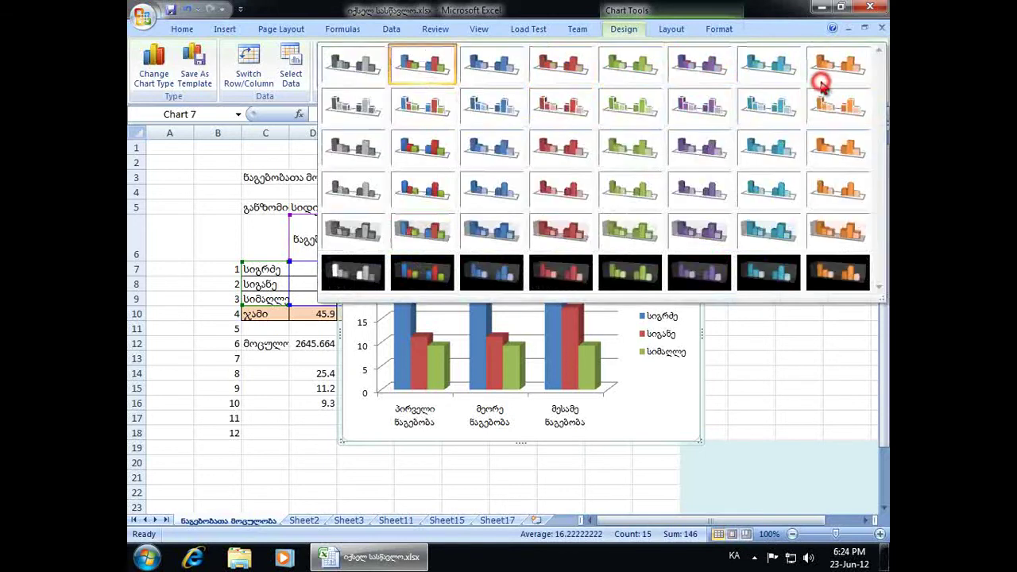
pyautogui.click(509, 156)
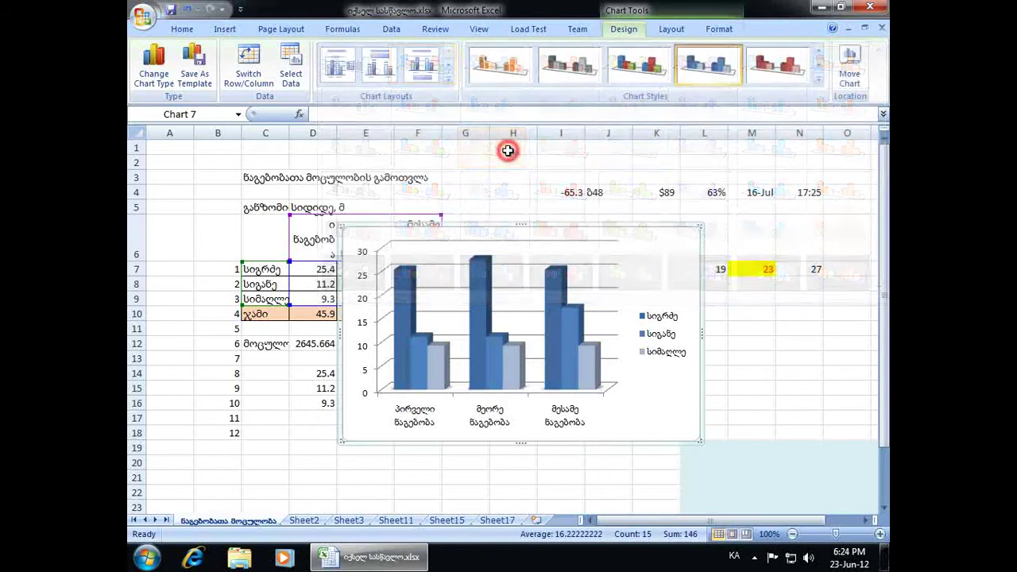
pyautogui.click(819, 80)
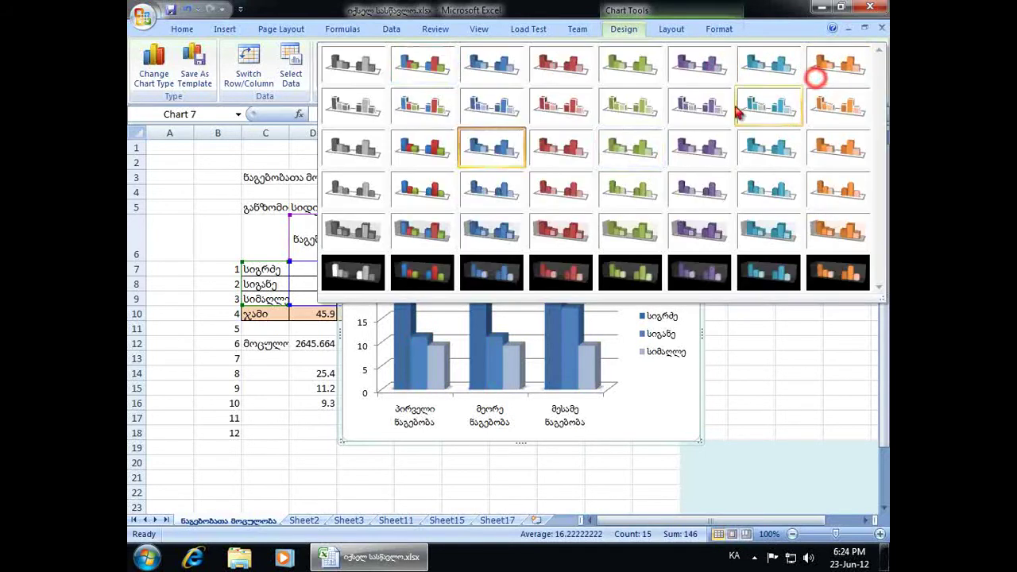
pyautogui.click(626, 177)
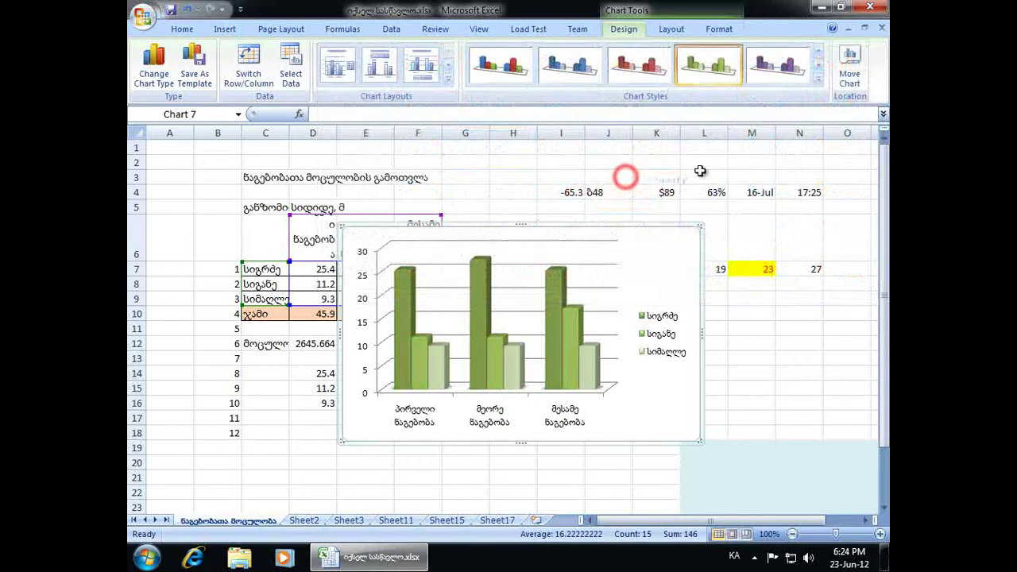
pyautogui.click(819, 80)
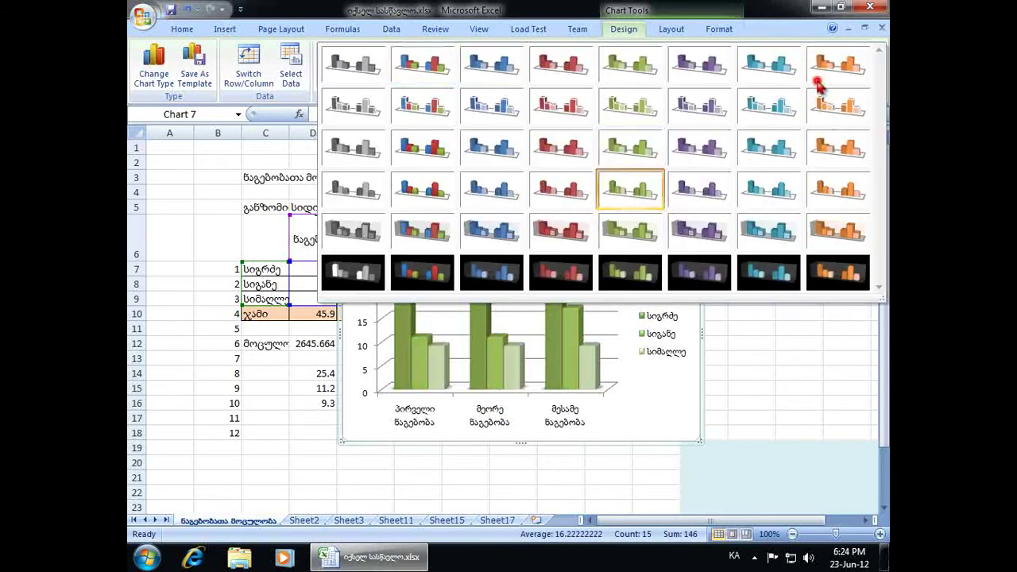
pyautogui.click(793, 197)
pyautogui.click(819, 81)
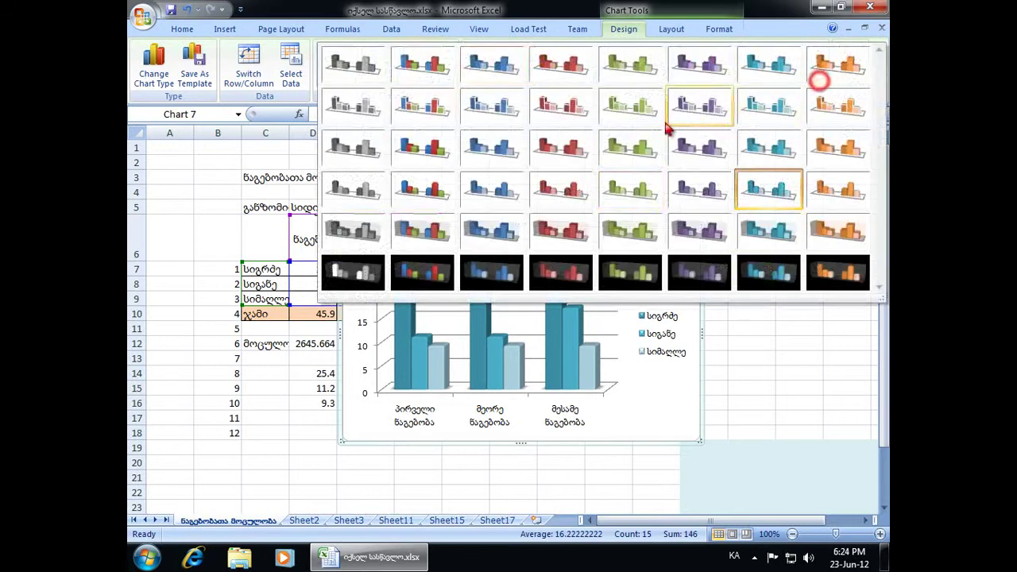
pyautogui.click(421, 107)
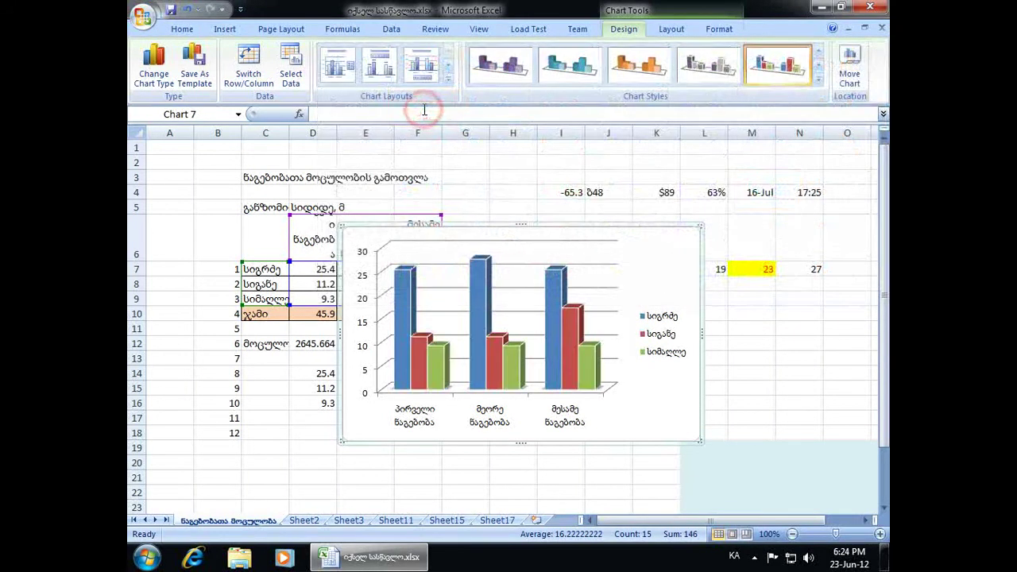
pyautogui.moveTo(487, 284)
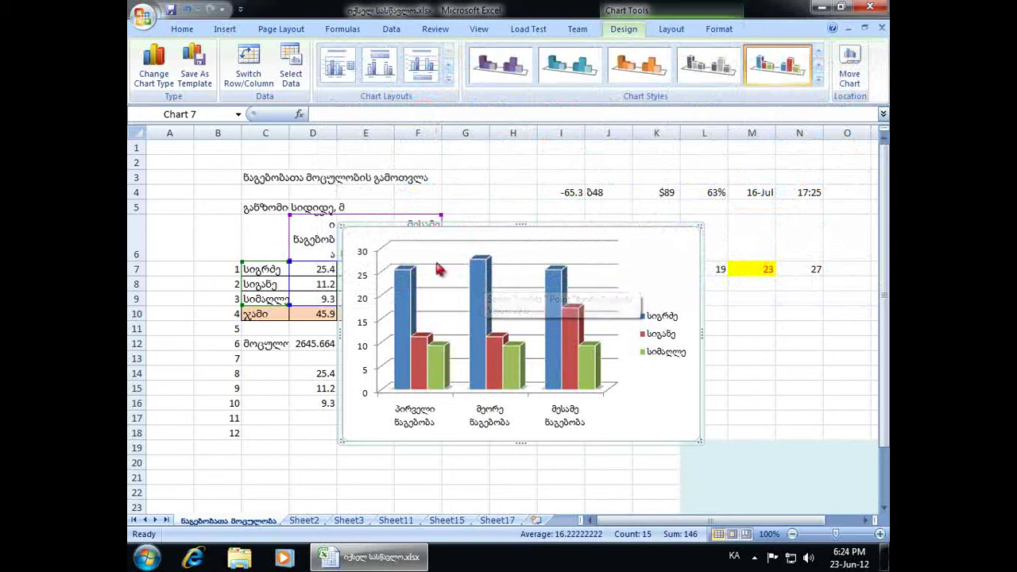
pyautogui.click(258, 89)
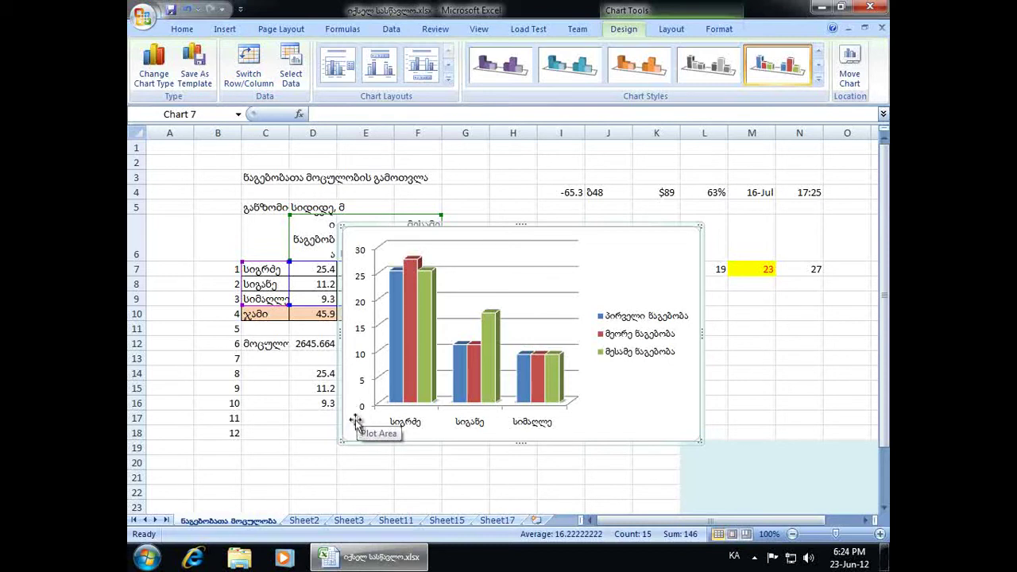
pyautogui.click(261, 84)
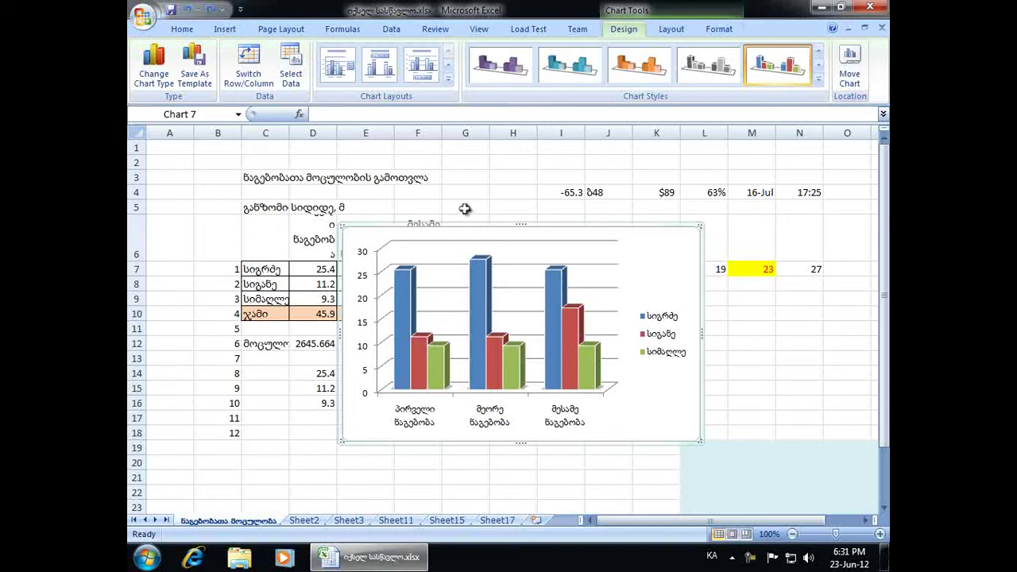
# Change the column chart's type to Bar > 3-D Clustered Bar
pyautogui.click(167, 91)
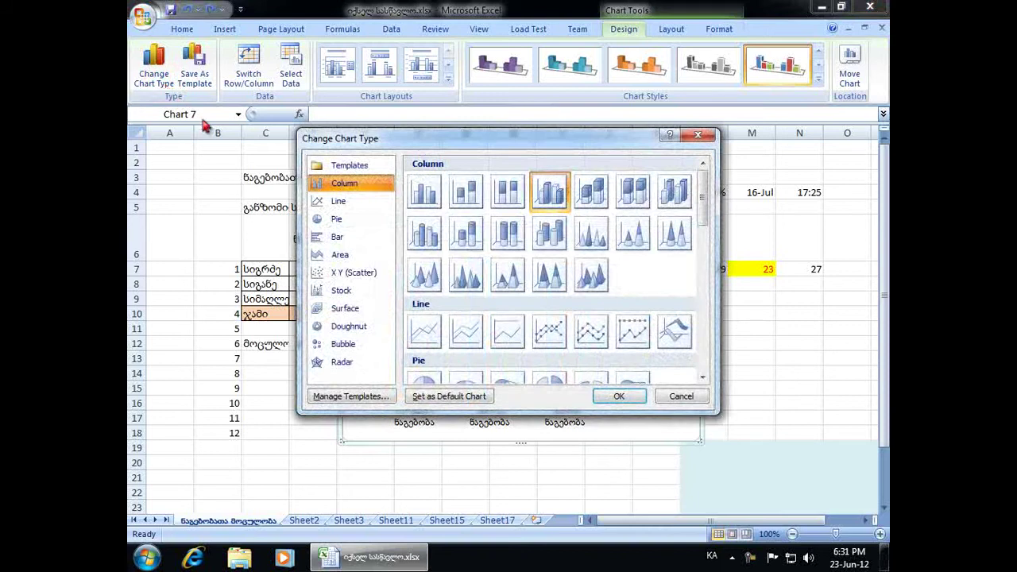
pyautogui.press('Down')
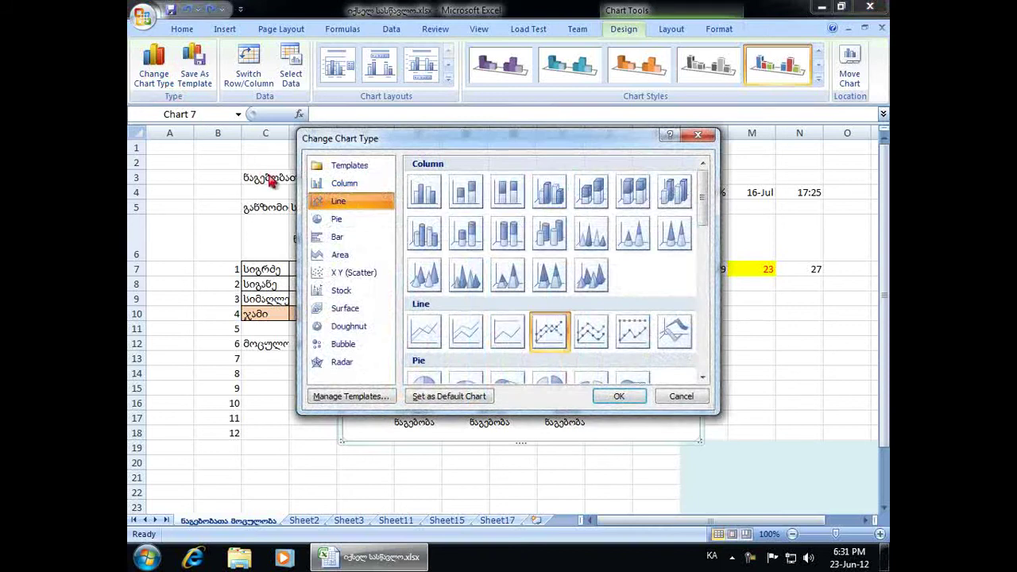
pyautogui.press('Down')
pyautogui.press('Down')
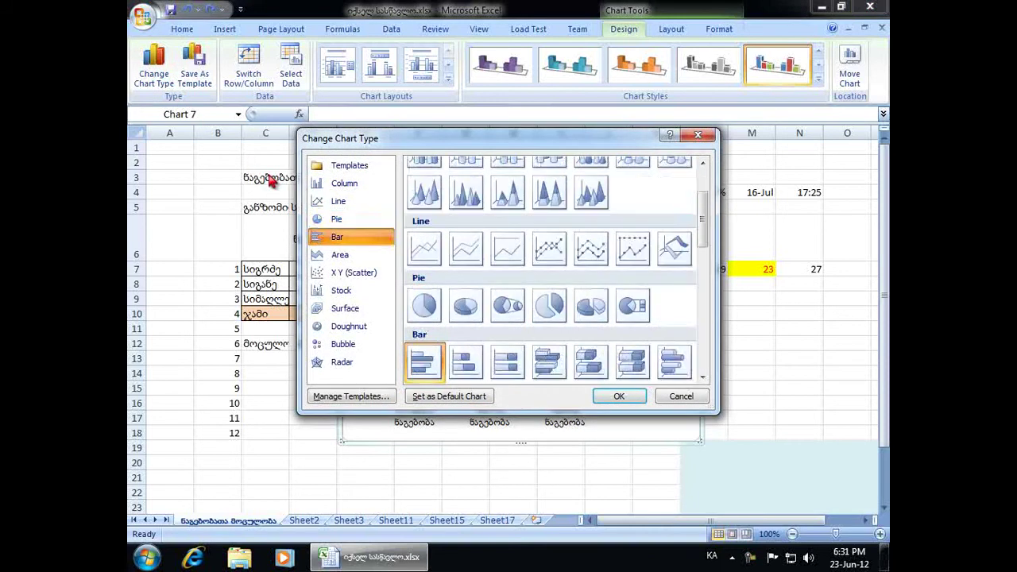
pyautogui.press('Down')
pyautogui.press('Down')
pyautogui.press('Down')
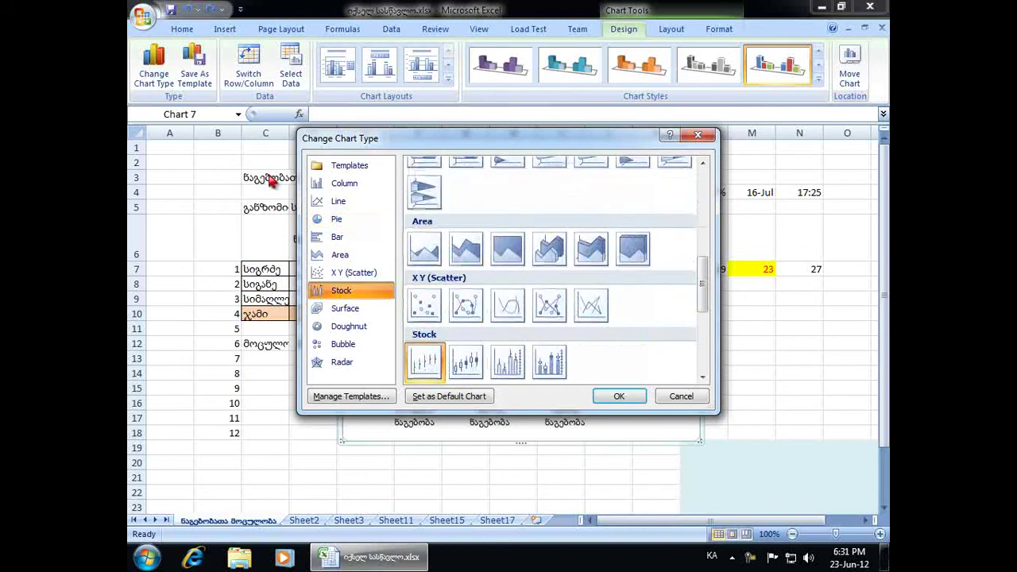
pyautogui.press('Down')
pyautogui.press('Down')
pyautogui.press('Down')
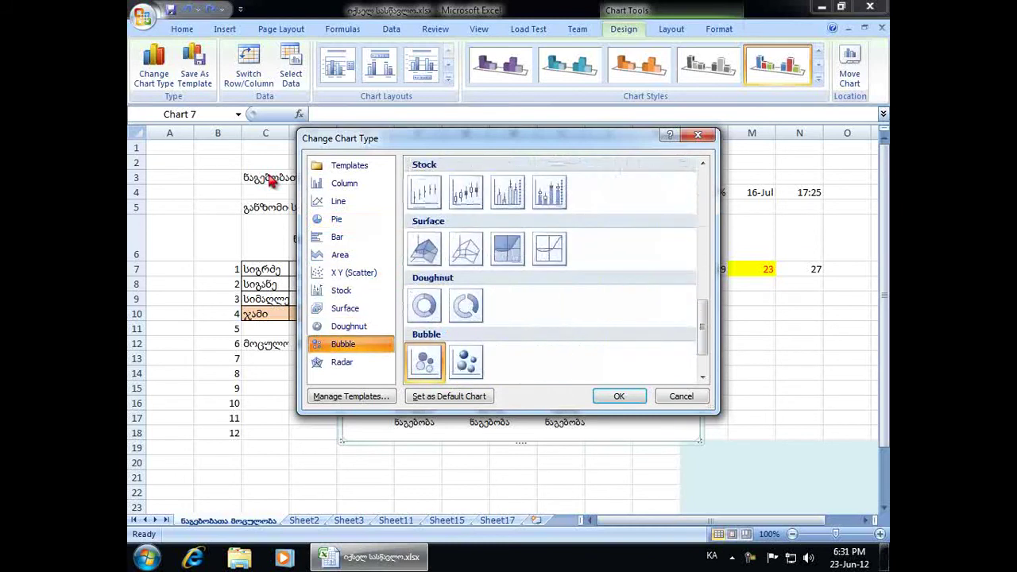
pyautogui.press('Down')
pyautogui.press('Down')
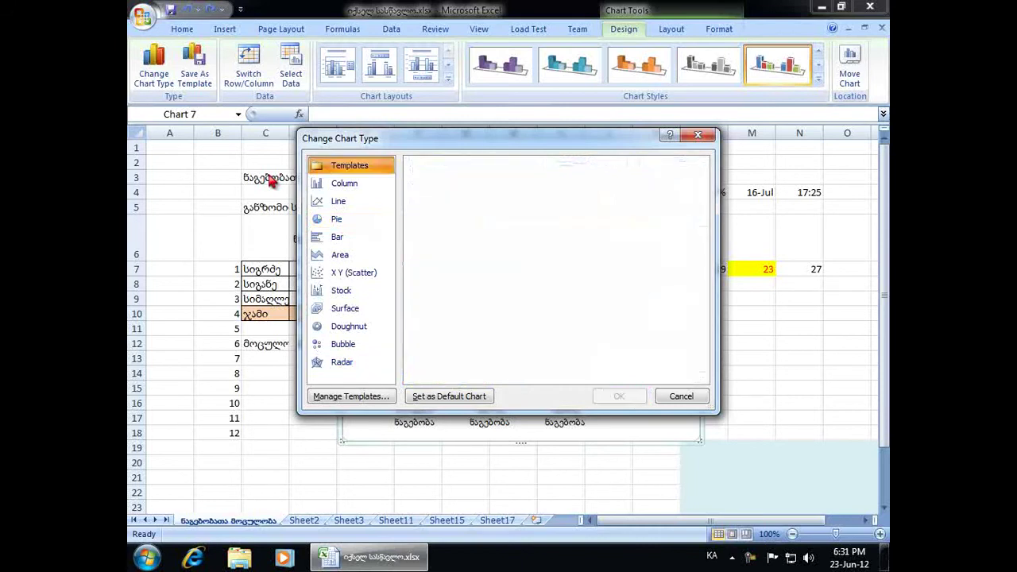
pyautogui.press('Down')
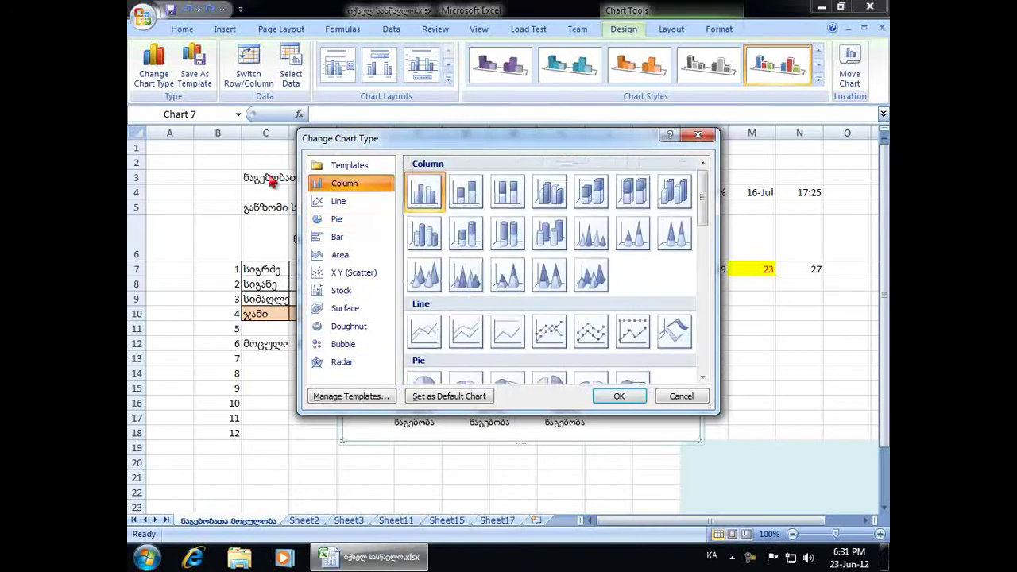
pyautogui.click(381, 242)
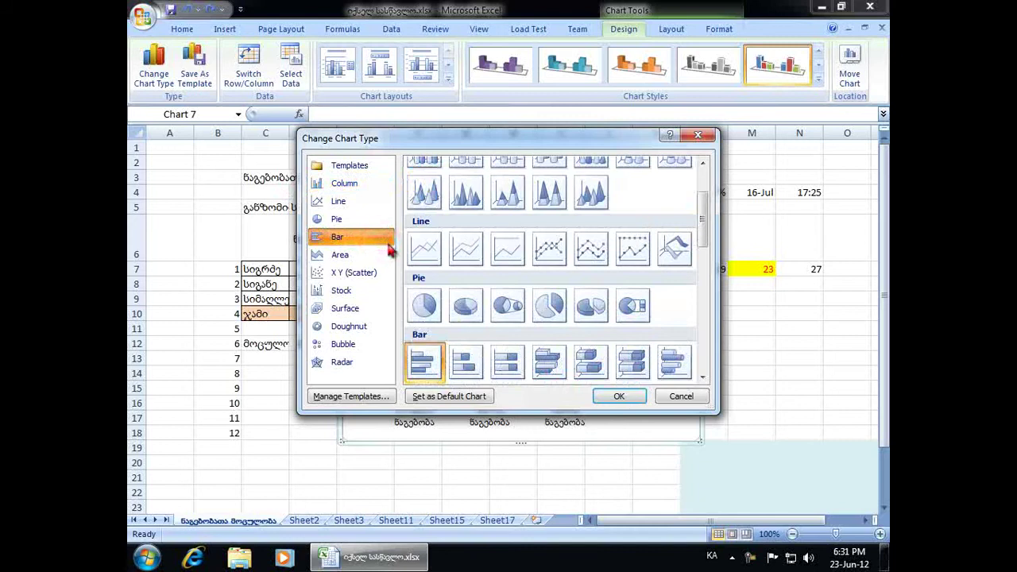
pyautogui.scroll(2, 471, 252)
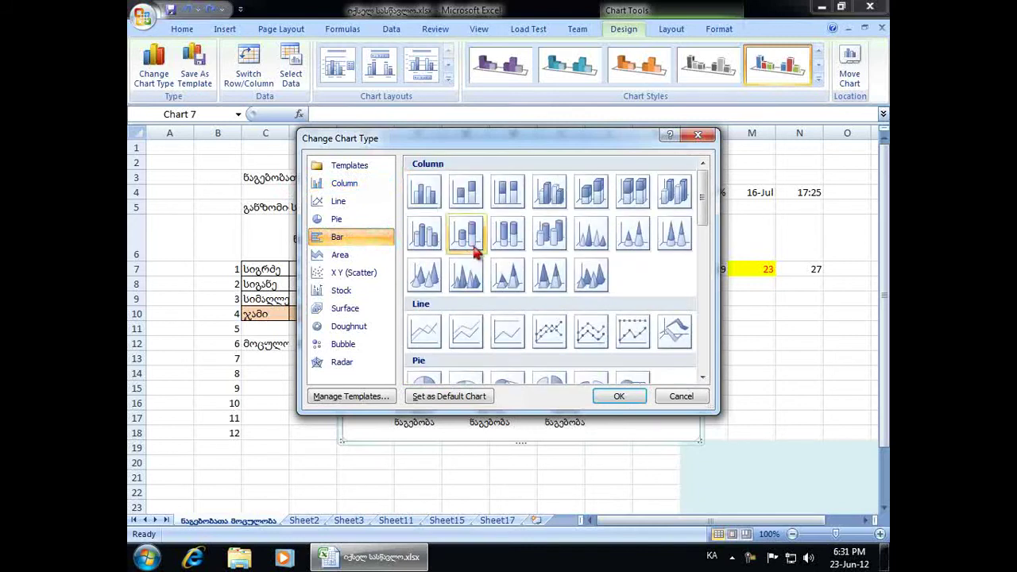
pyautogui.scroll(-3, 477, 251)
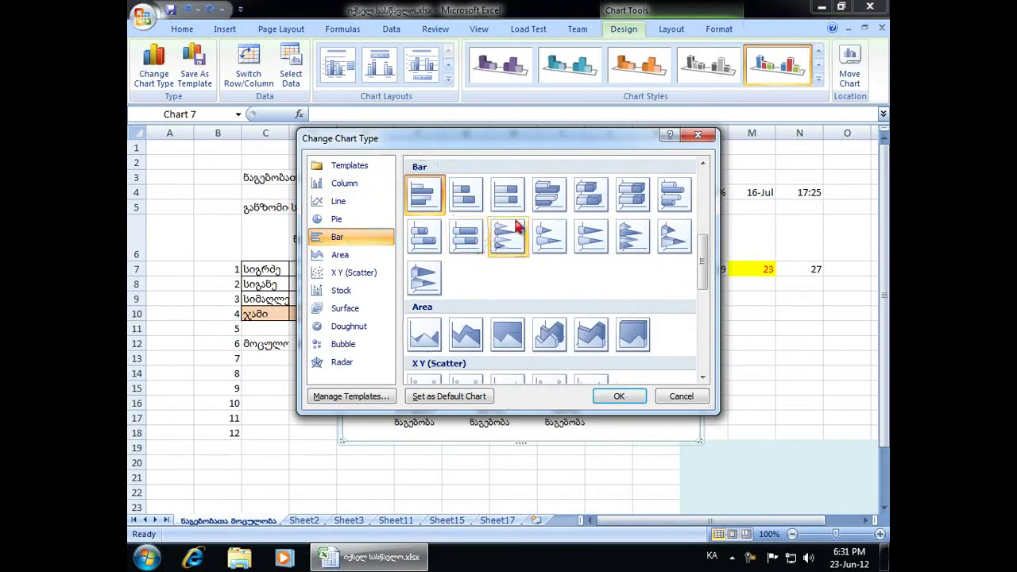
pyautogui.click(559, 205)
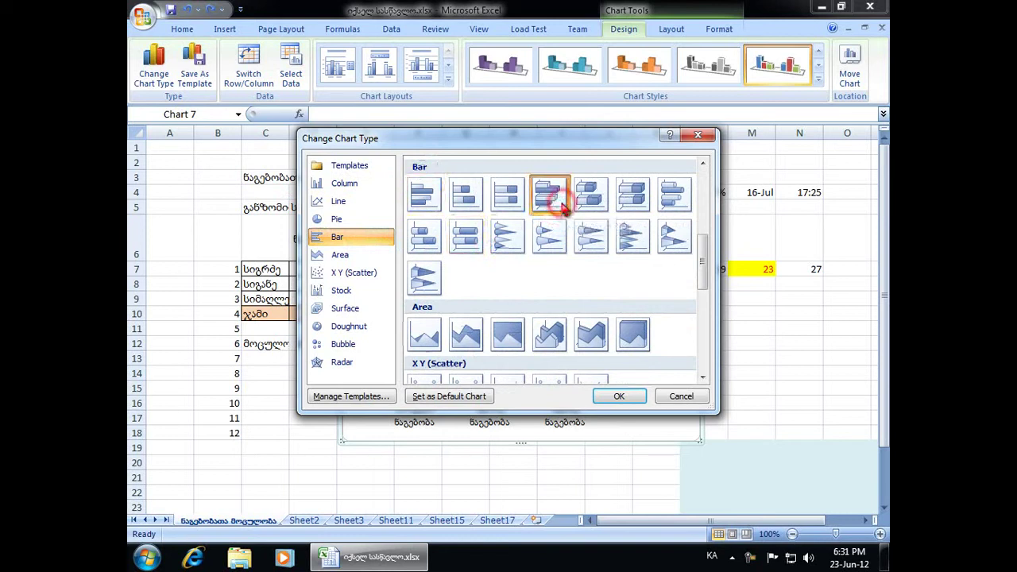
pyautogui.click(620, 397)
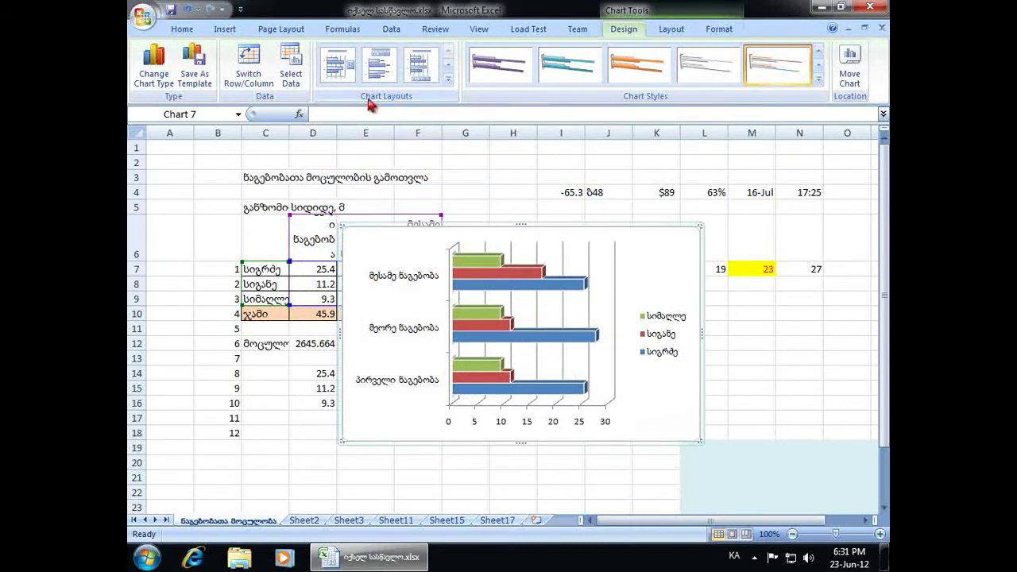
# Apply Chart Layout 2 for a 'Chart Title' heading, top legend and value labels on bars
pyautogui.click(337, 64)
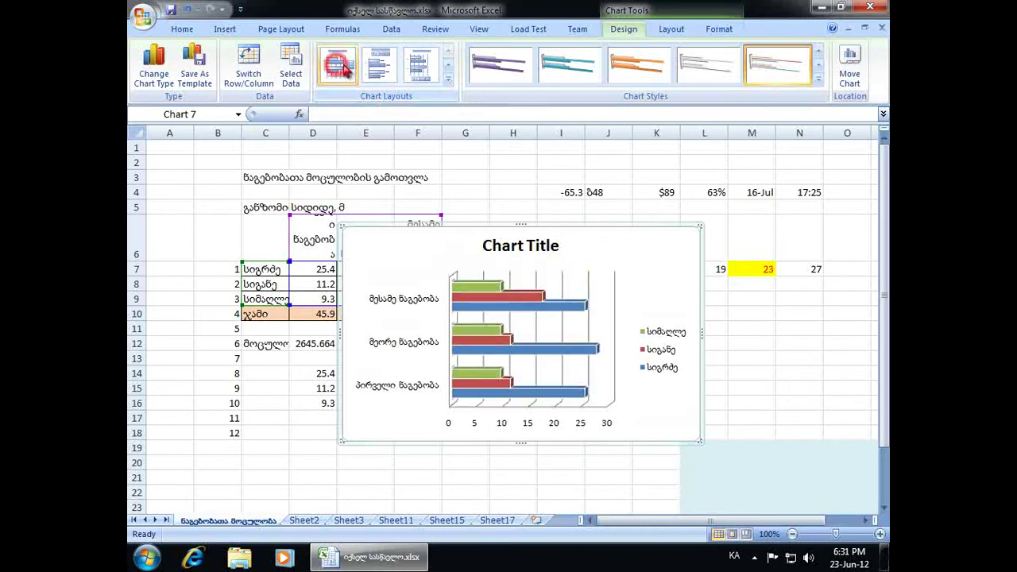
pyautogui.click(380, 70)
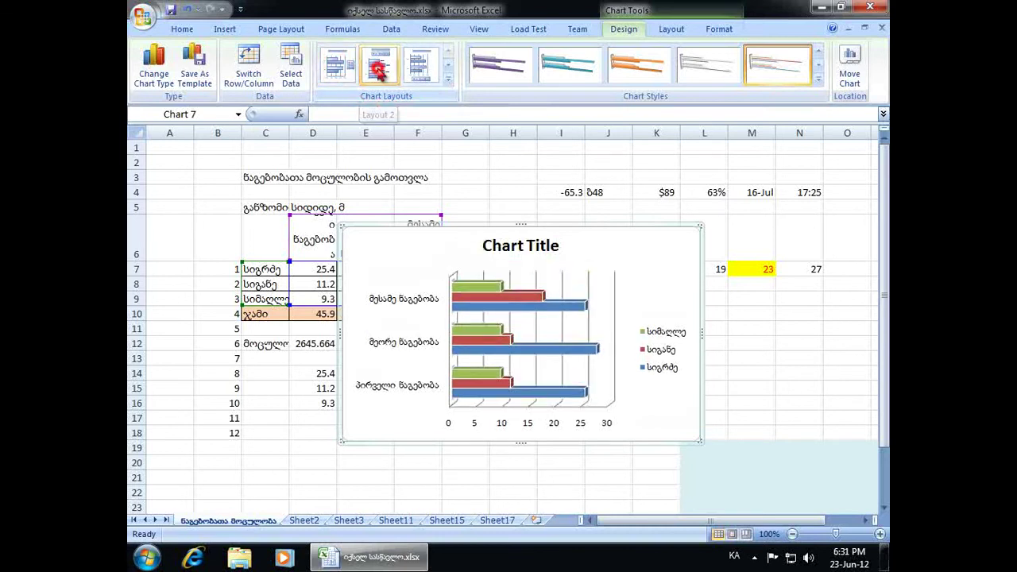
pyautogui.click(421, 74)
pyautogui.click(385, 76)
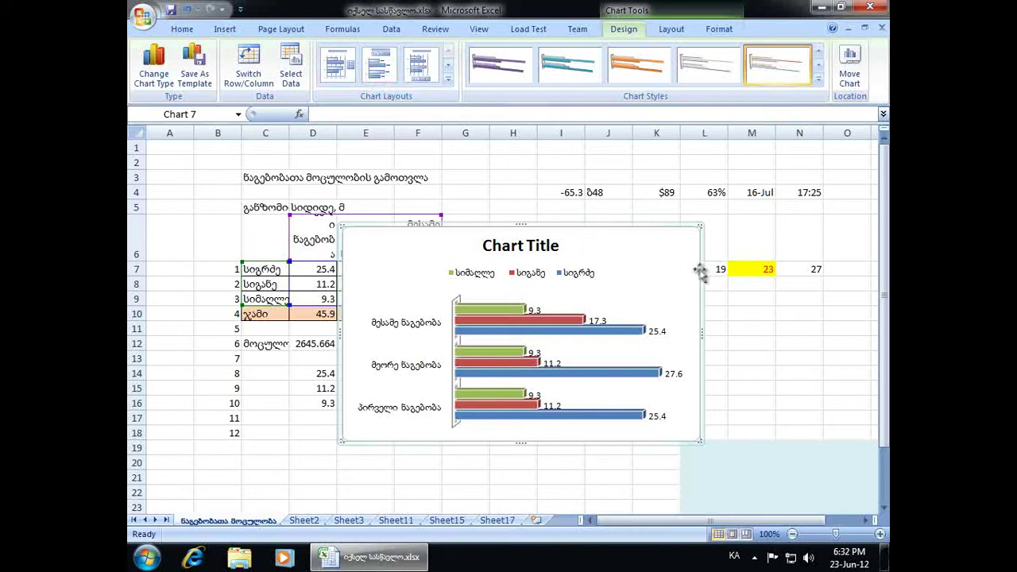
# Edit cell C5 and highlight its full text 'განზომილებები'
pyautogui.click(253, 208)
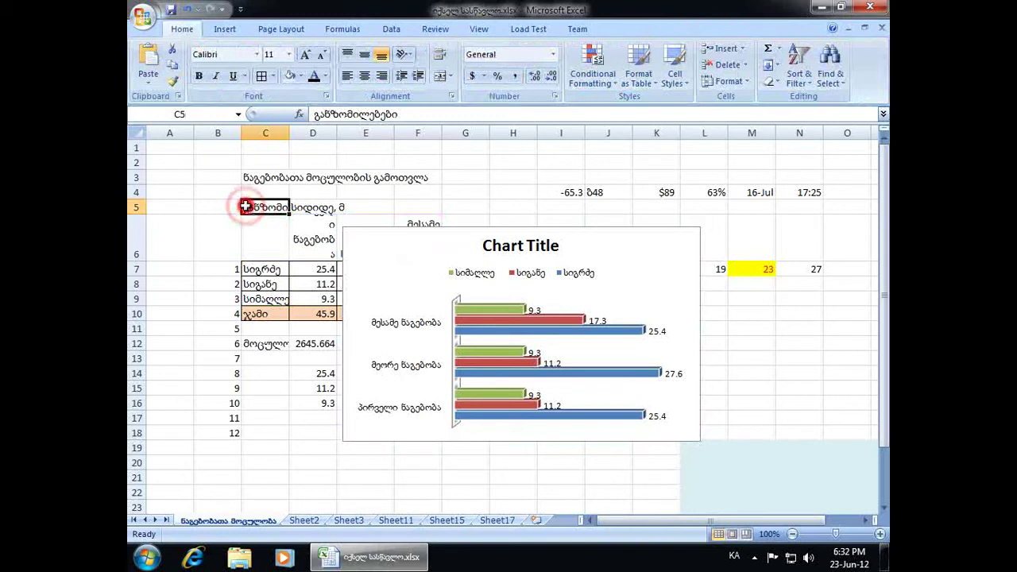
pyautogui.doubleClick(247, 207)
pyautogui.doubleClick(247, 206)
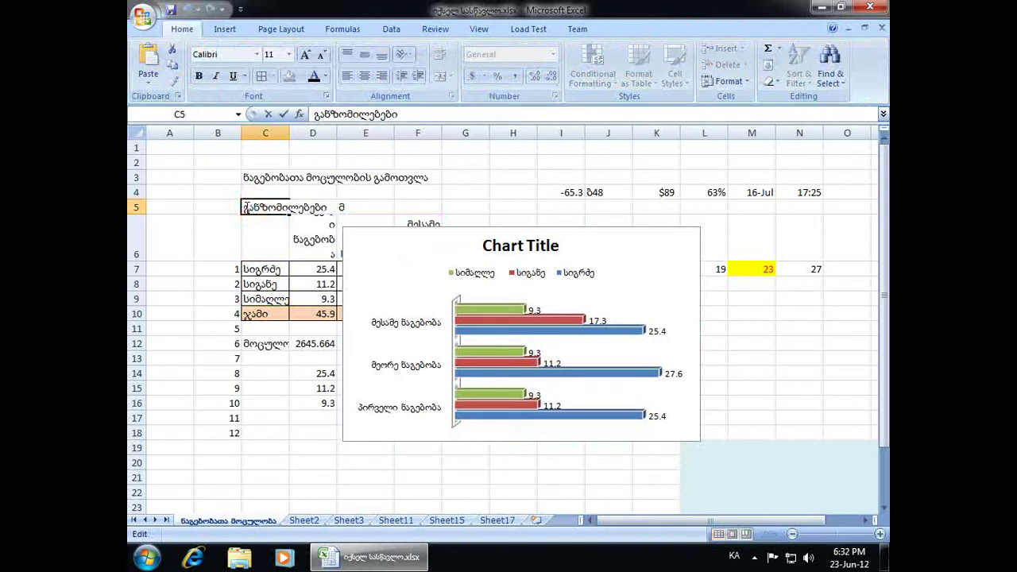
pyautogui.moveTo(243, 208); pyautogui.dragTo(328, 207)
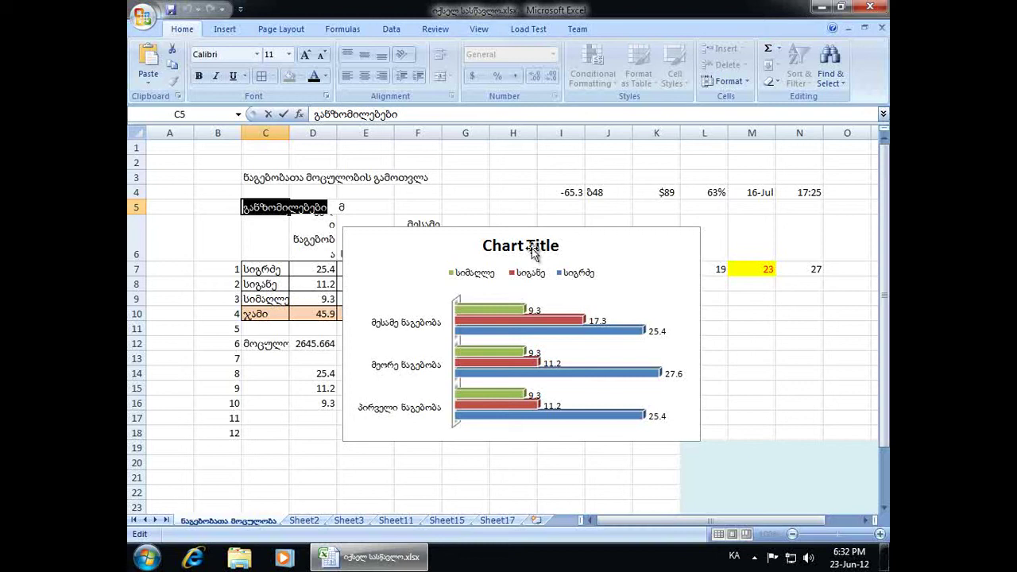
# Replace the 'Chart Title' placeholder with 'ნაგებობათა განზომილებები' broken over two lines
pyautogui.click(534, 251)
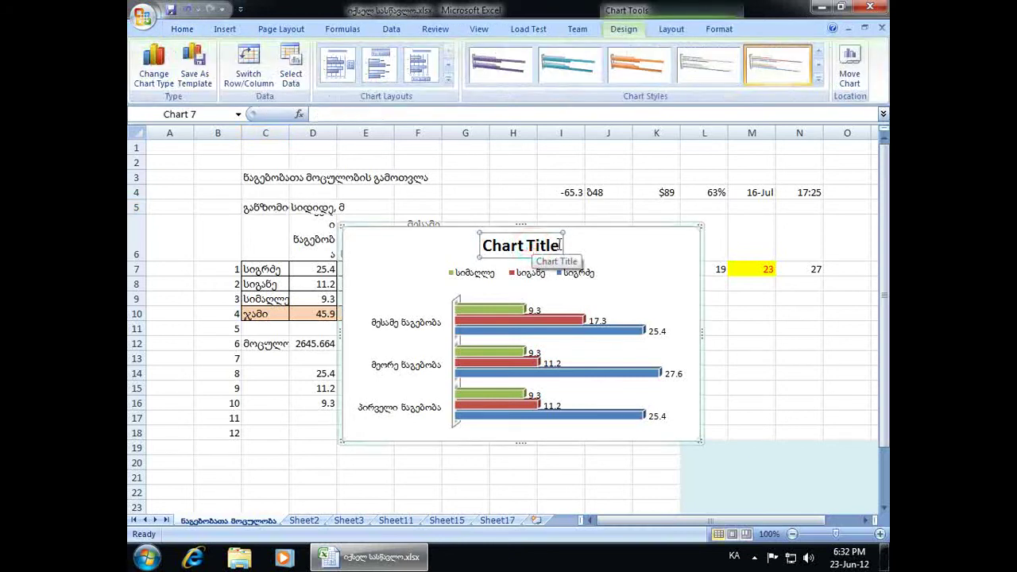
pyautogui.click(562, 243)
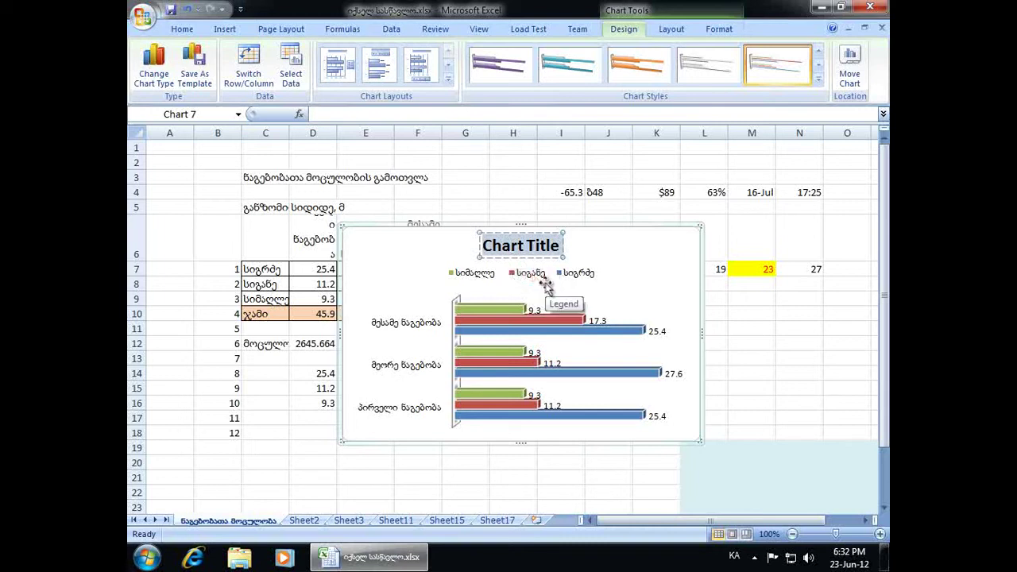
pyautogui.write('განზომილებები')
pyautogui.press('Return')
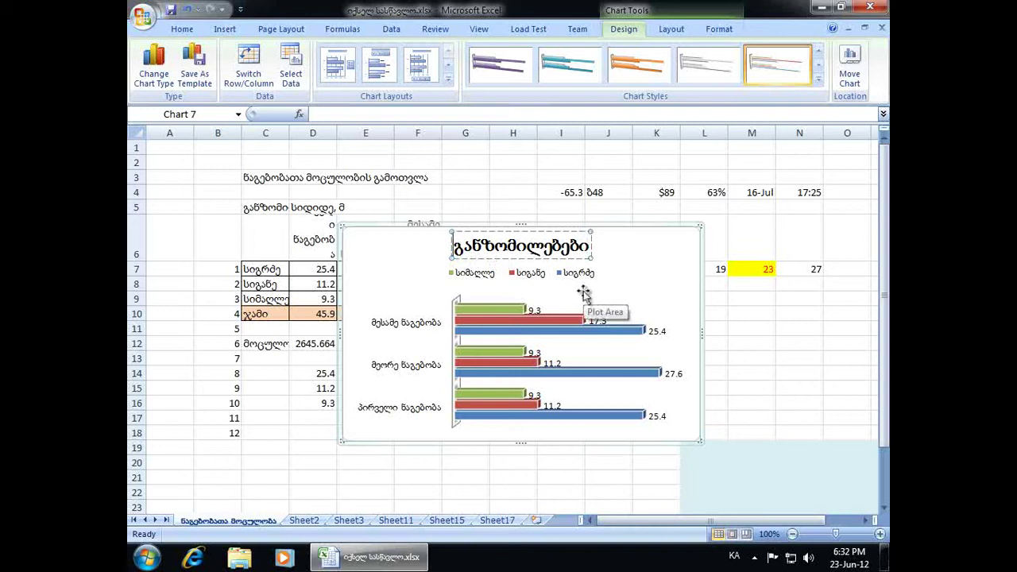
pyautogui.write('წ')
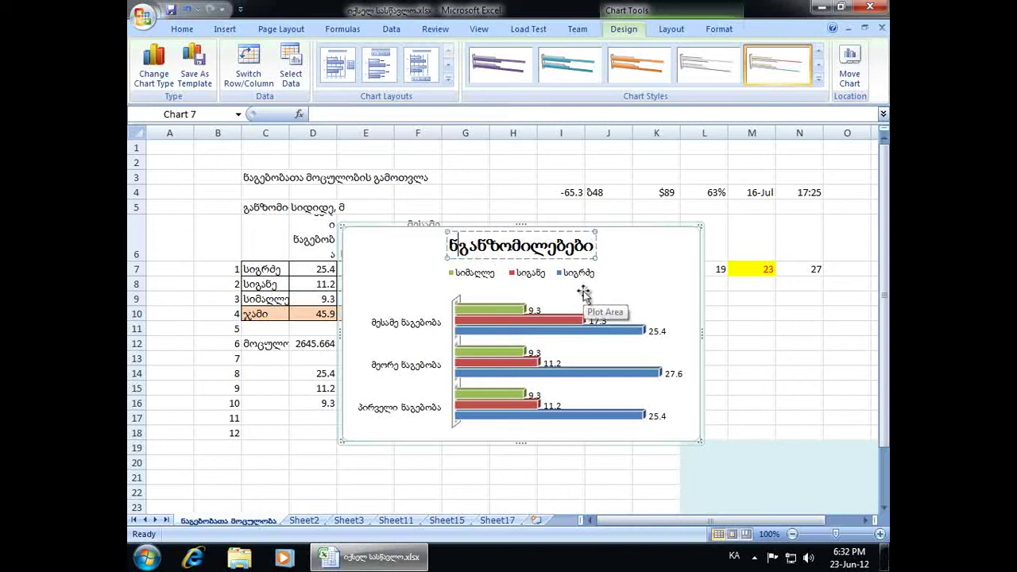
pyautogui.write('აგე')
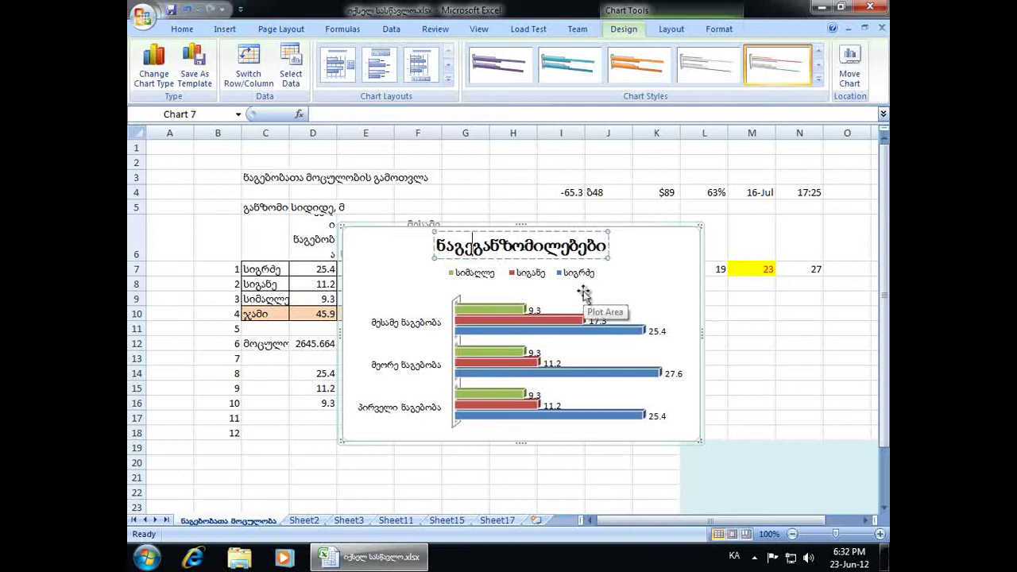
pyautogui.write('ბობ')
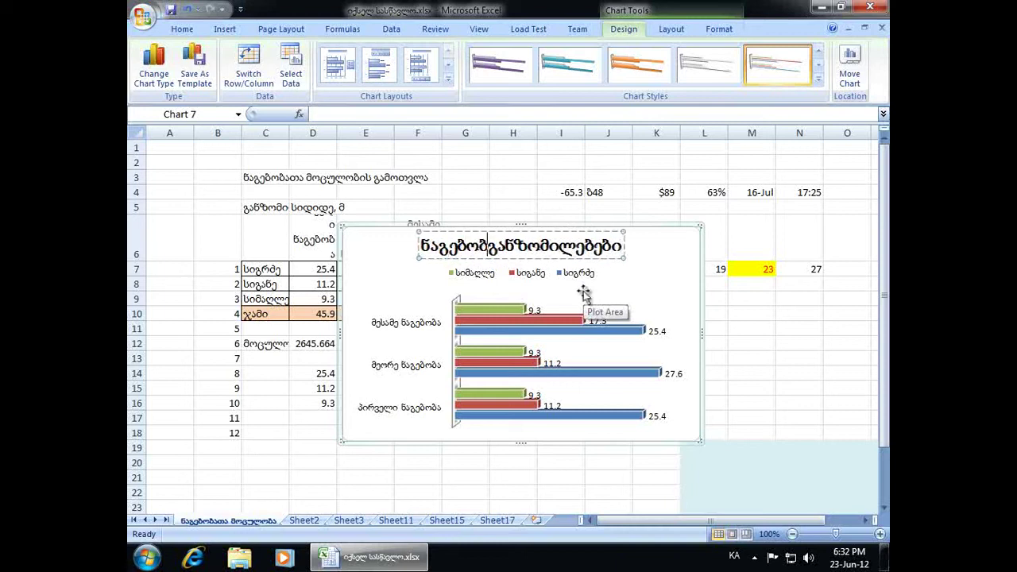
pyautogui.write('ათ')
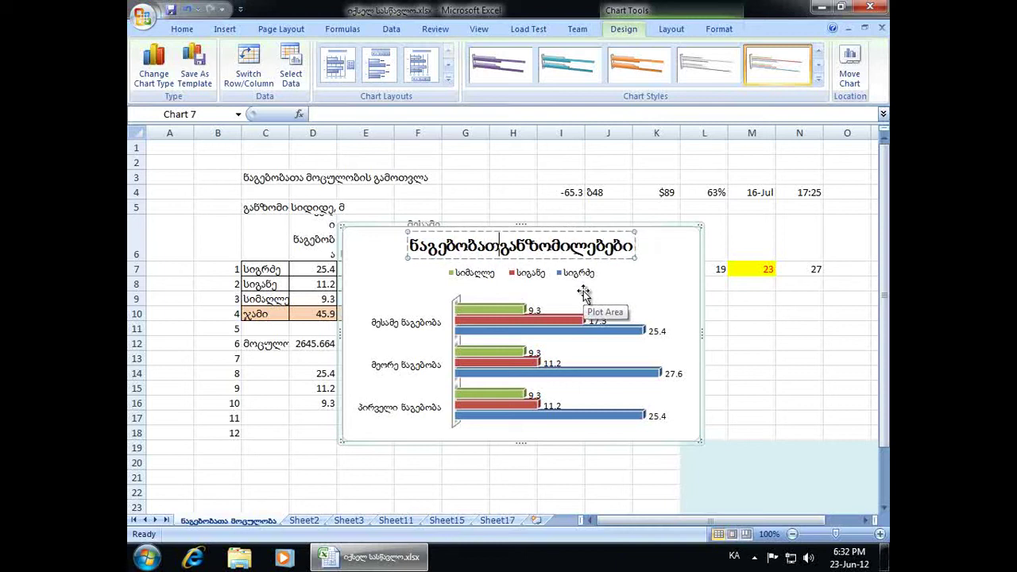
pyautogui.write('ა')
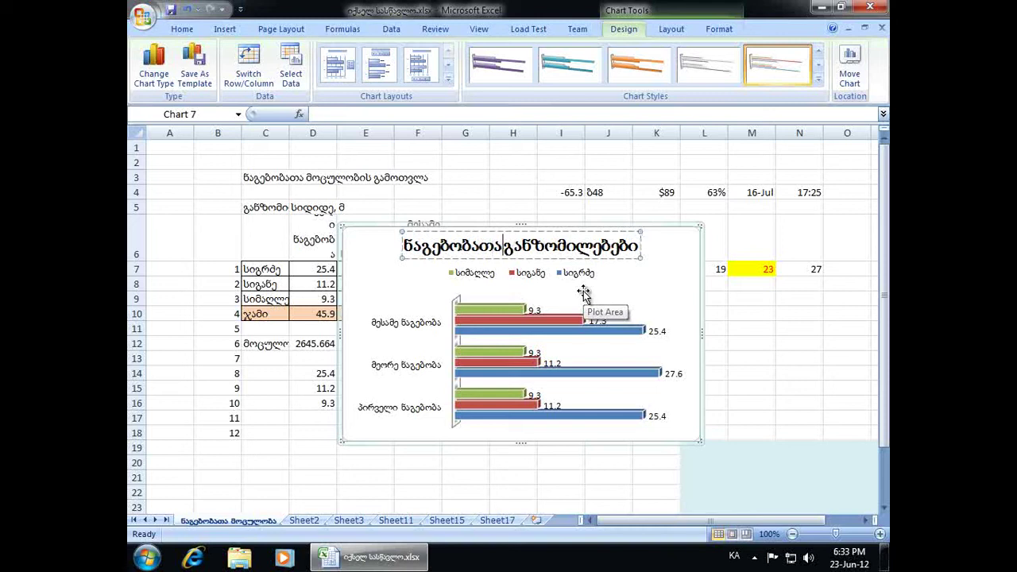
pyautogui.press('Return')
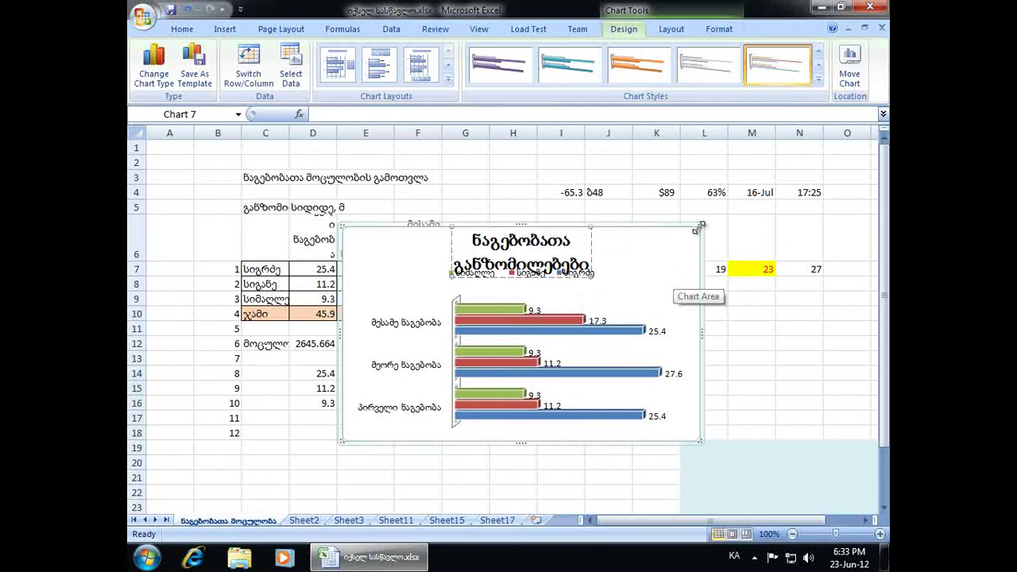
# Resize the 3-D bar chart, stretching its right edge to make it wider
pyautogui.moveTo(700, 226); pyautogui.dragTo(771, 189)
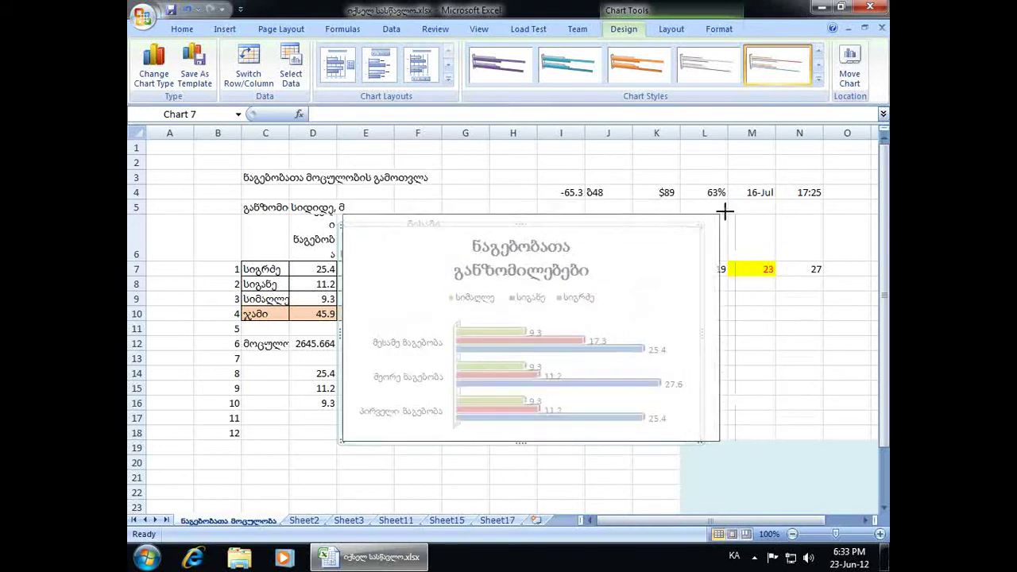
pyautogui.moveTo(771, 189); pyautogui.dragTo(730, 189)
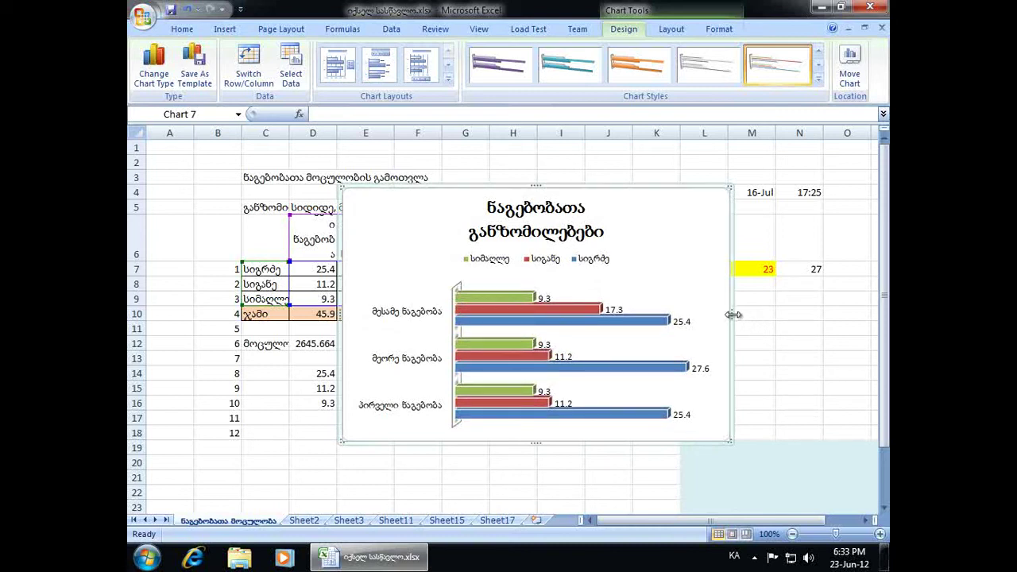
pyautogui.click(733, 315)
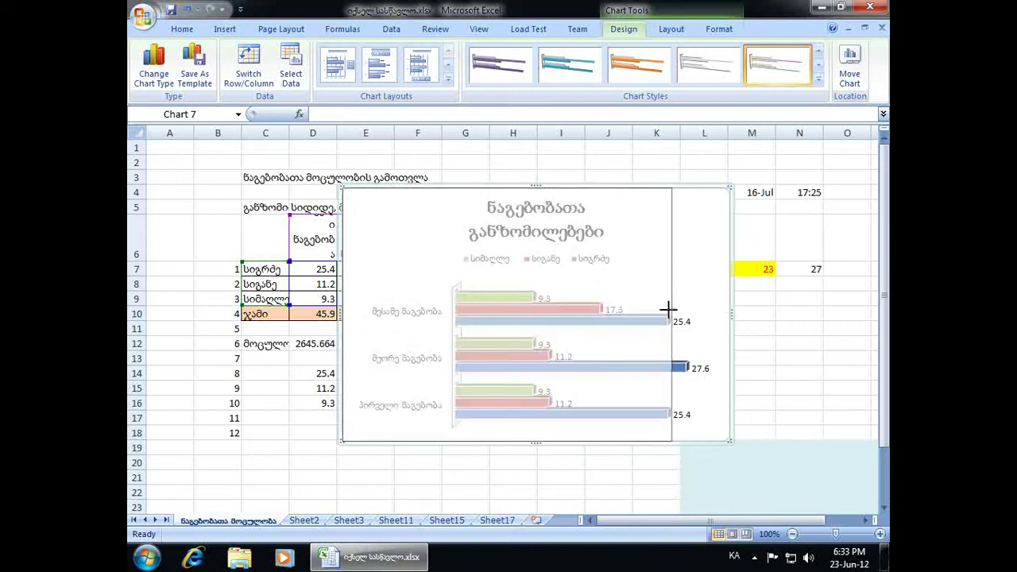
pyautogui.moveTo(732, 315); pyautogui.dragTo(778, 326)
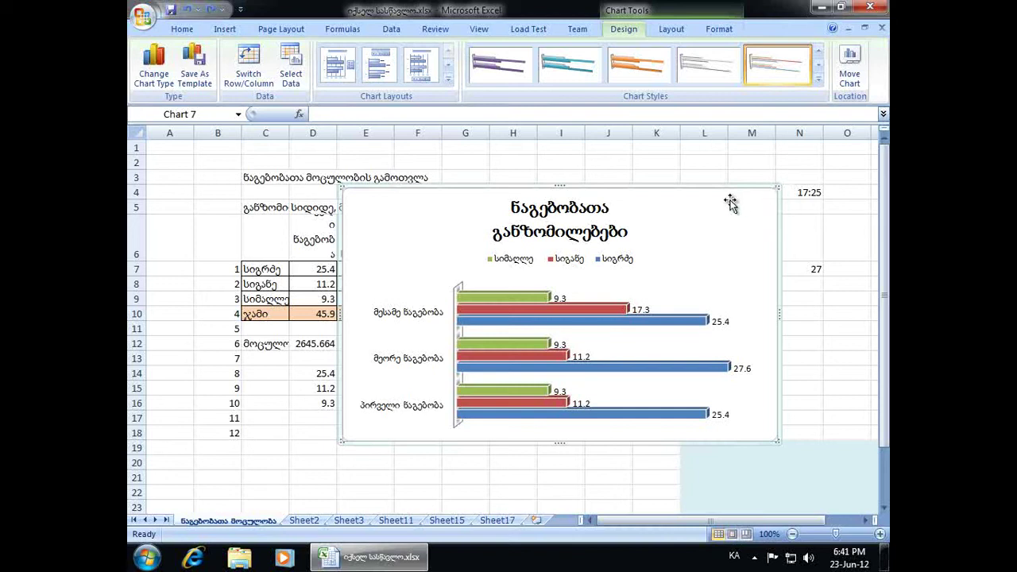
# Set the chart title to 14 pt and move it to the chart's top-left corner
pyautogui.click(619, 219)
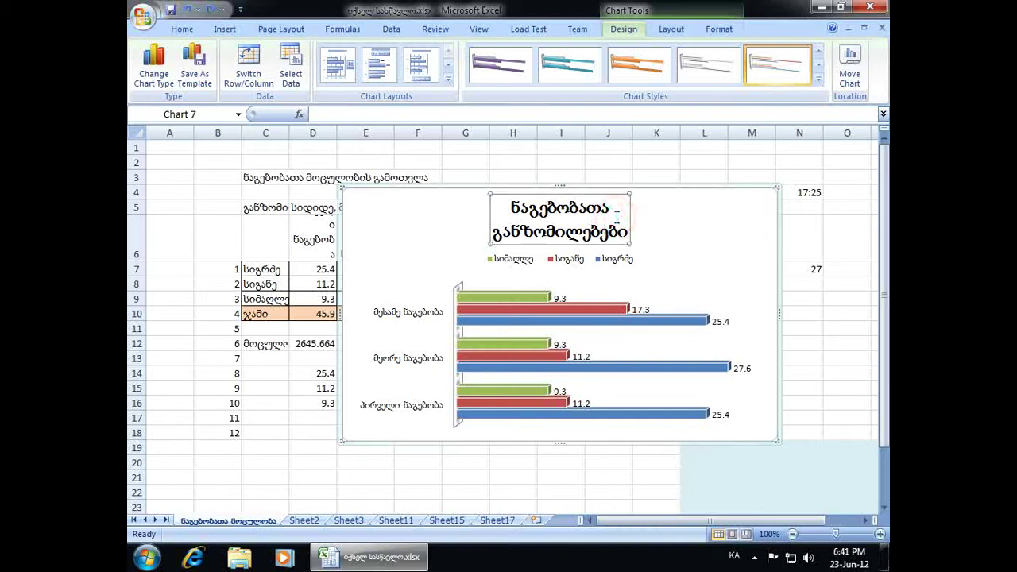
pyautogui.click(193, 27)
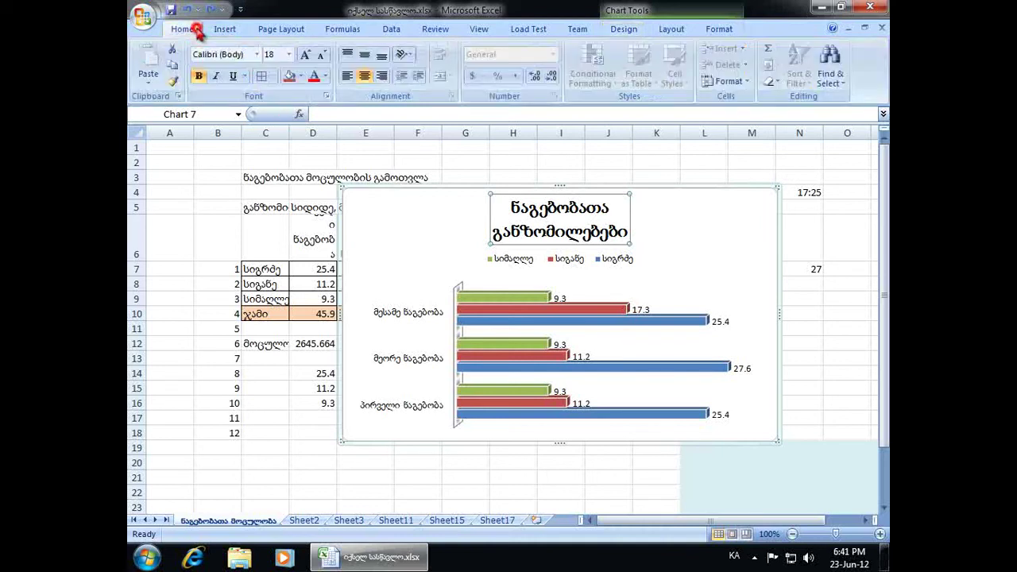
pyautogui.click(288, 54)
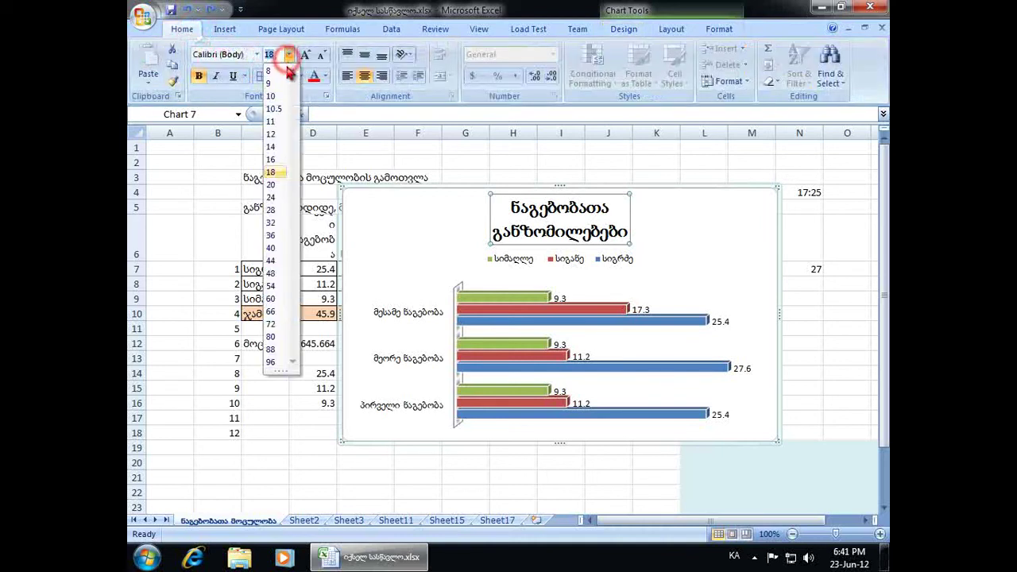
pyautogui.click(272, 147)
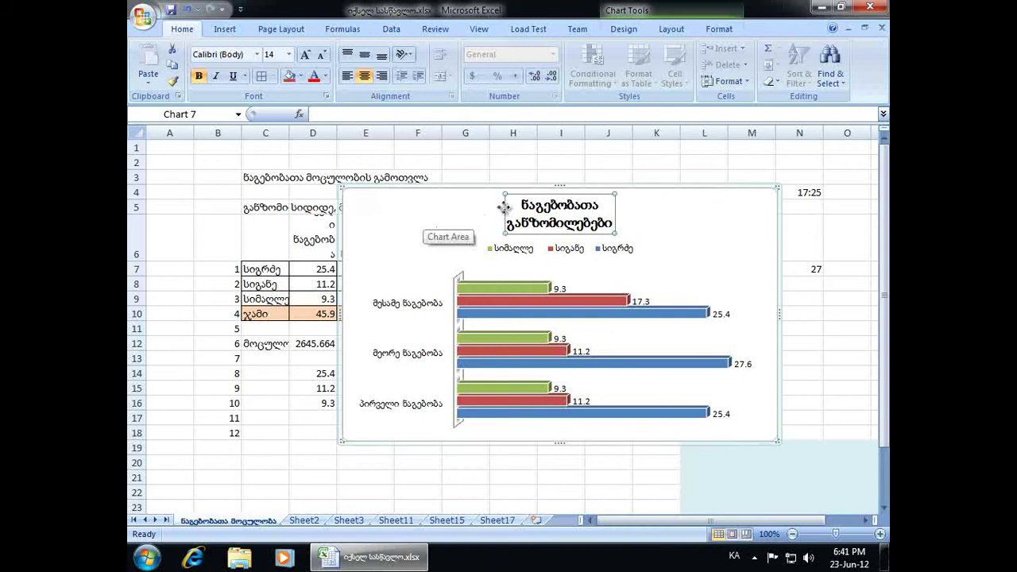
pyautogui.moveTo(504, 208); pyautogui.dragTo(470, 213)
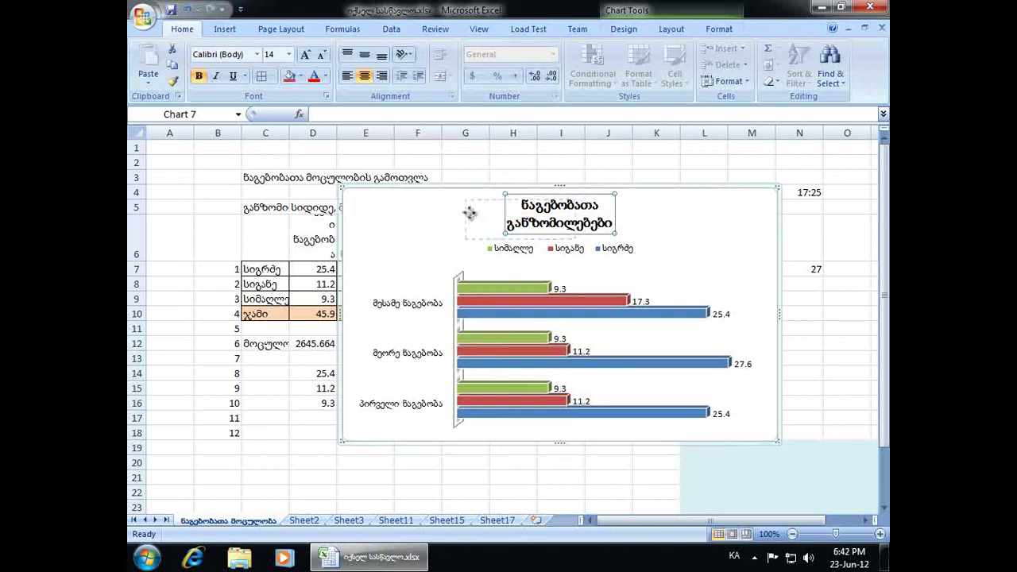
pyautogui.moveTo(470, 213); pyautogui.dragTo(353, 211)
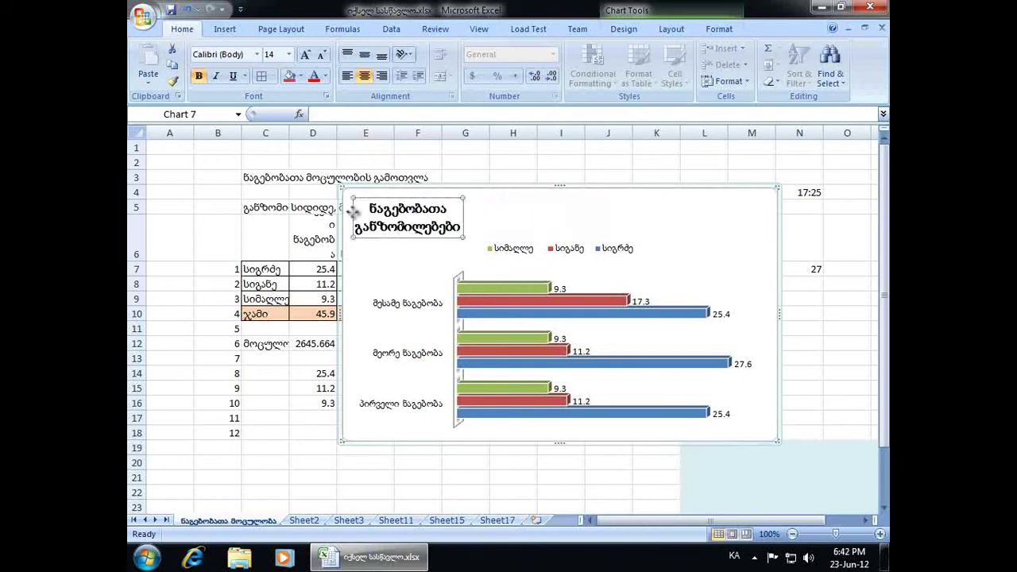
# Move the legend into the bar chart's top-right corner
pyautogui.click(621, 251)
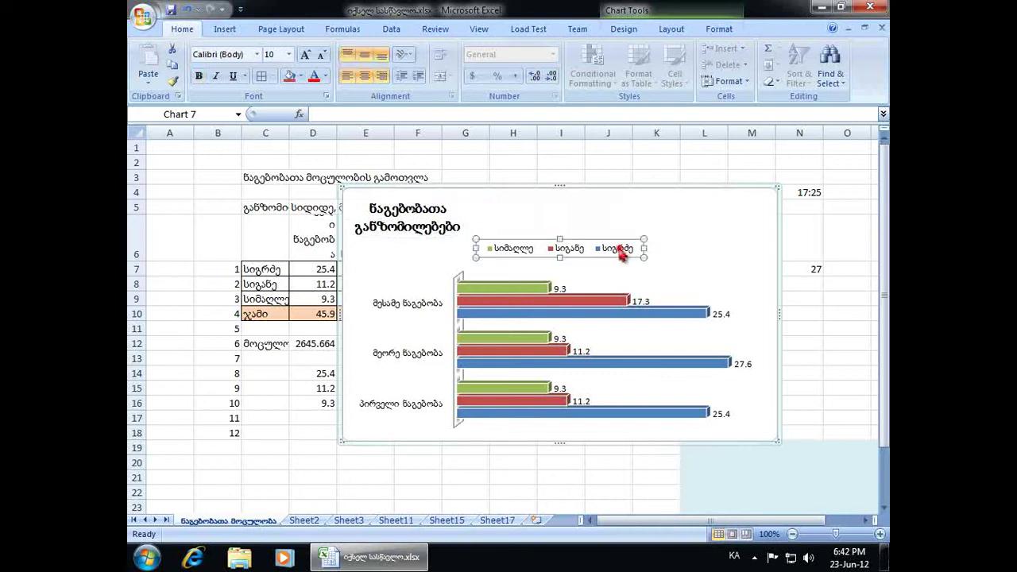
pyautogui.moveTo(621, 252); pyautogui.dragTo(645, 235)
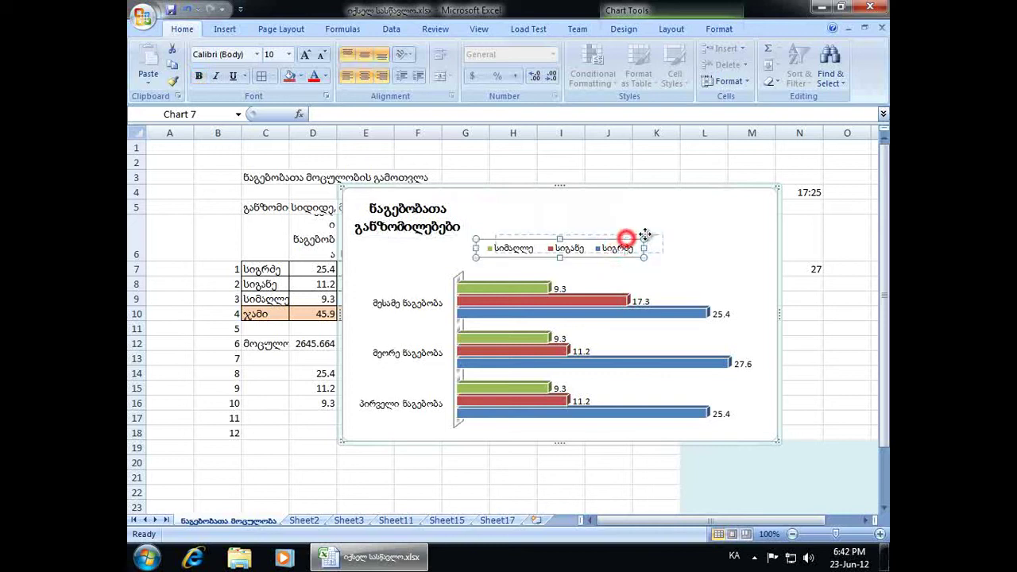
pyautogui.moveTo(646, 235); pyautogui.dragTo(736, 214)
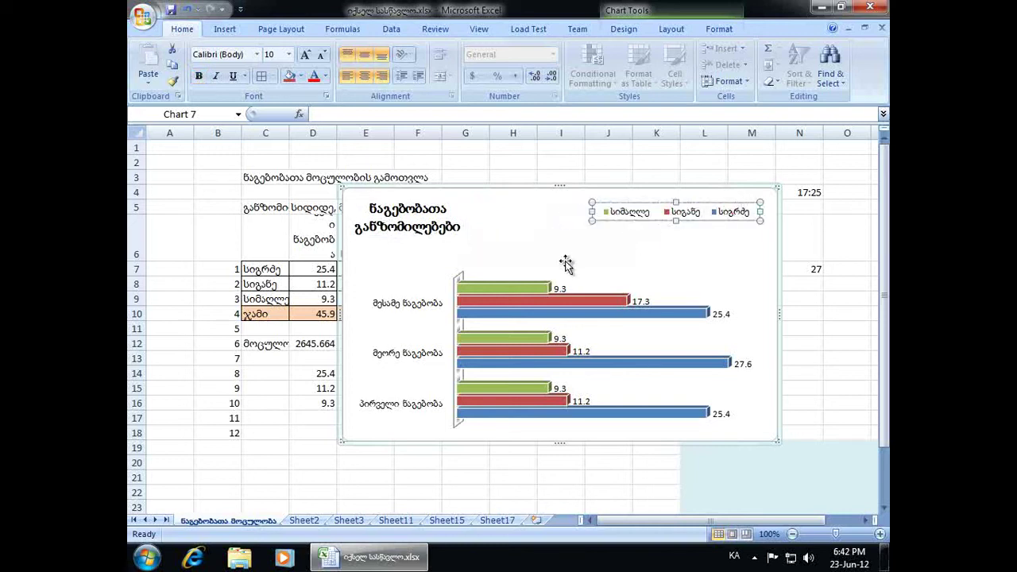
# Raise the plot area and shift the whole chart to the right of the table
pyautogui.click(394, 290)
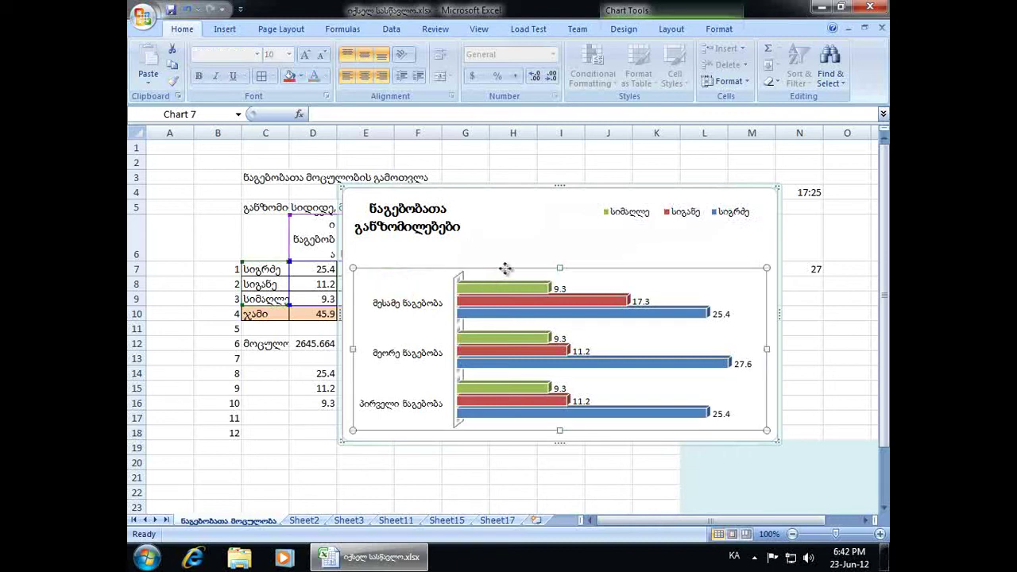
pyautogui.moveTo(505, 269); pyautogui.dragTo(507, 248)
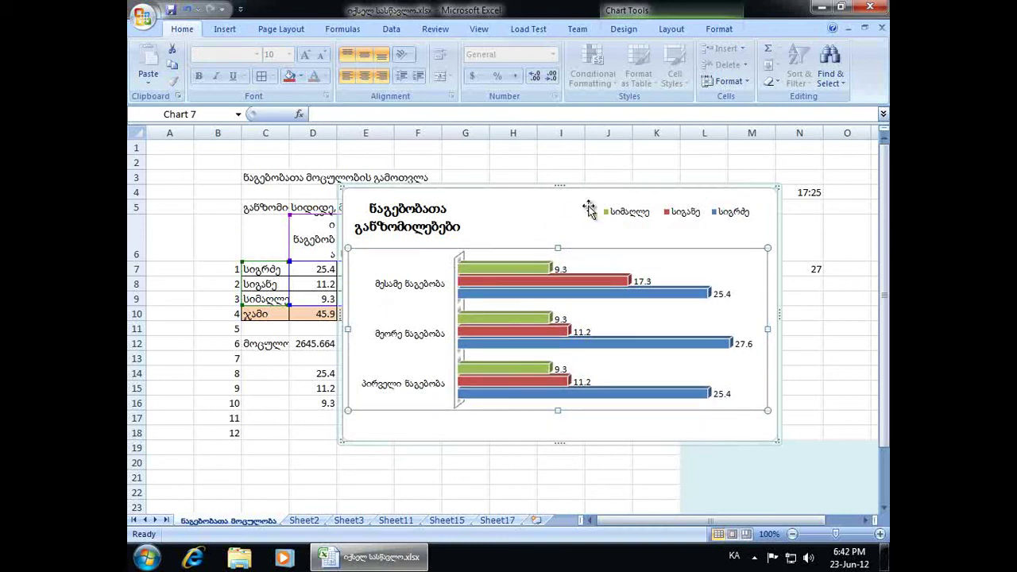
pyautogui.moveTo(530, 221)
pyautogui.mouseDown()
pyautogui.moveTo(530, 241)
pyautogui.moveTo(401, 285)
pyautogui.moveTo(627, 178)
pyautogui.mouseUp()
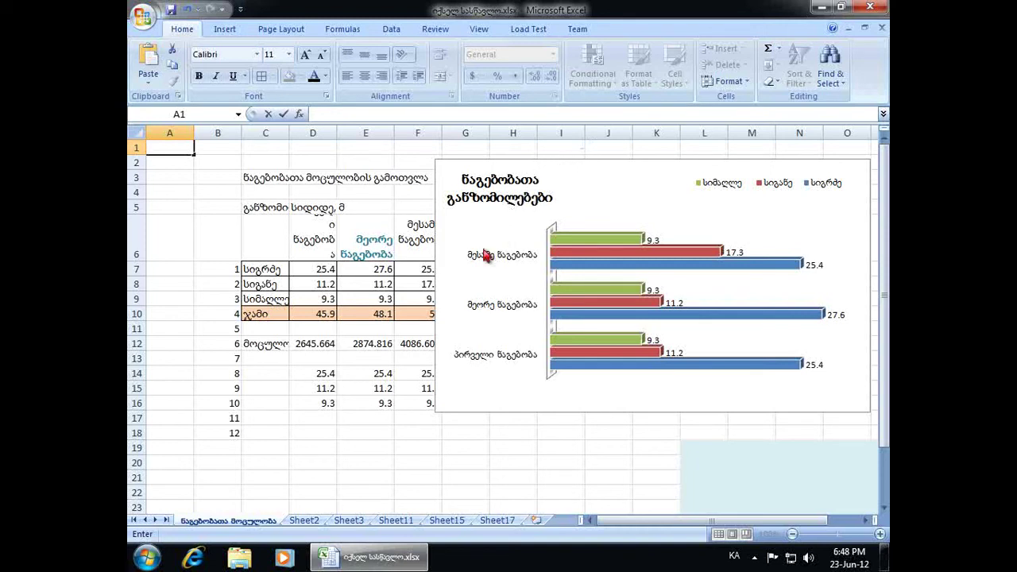
# Chart C6:D9 as a 3-D Pie and move it toward the sheet's lower right
pyautogui.moveTo(269, 243); pyautogui.dragTo(299, 295)
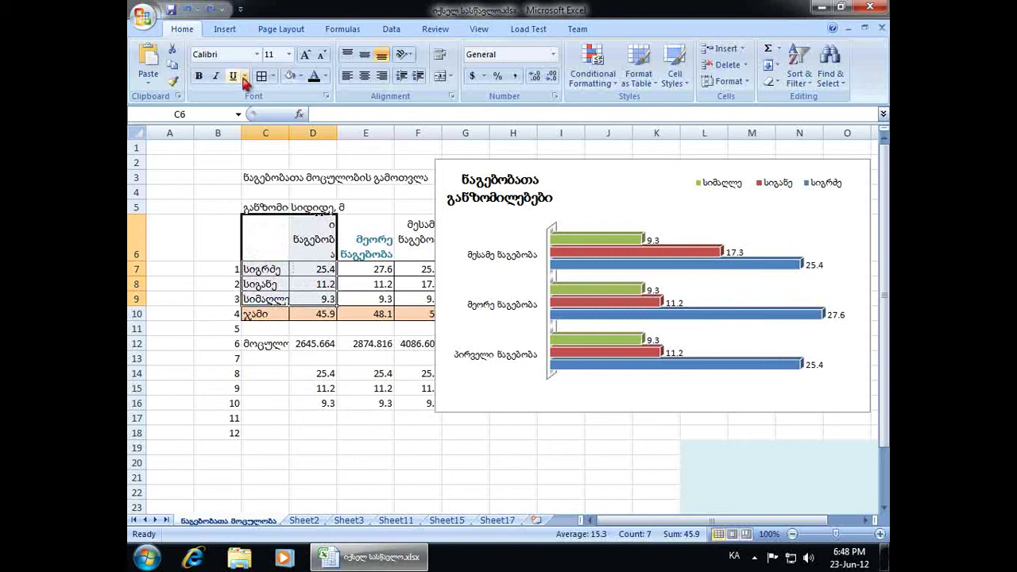
pyautogui.click(230, 29)
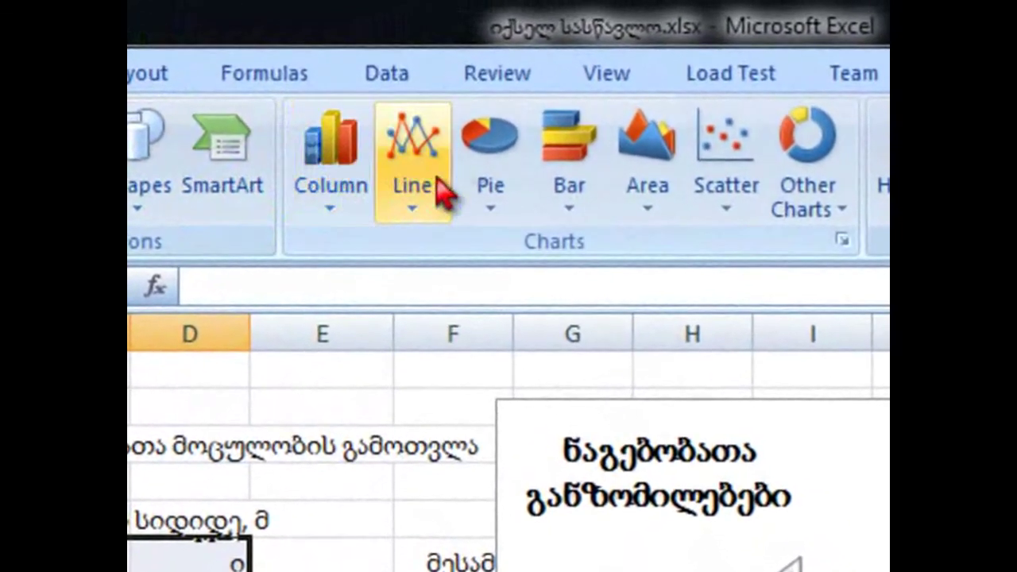
pyautogui.click(510, 173)
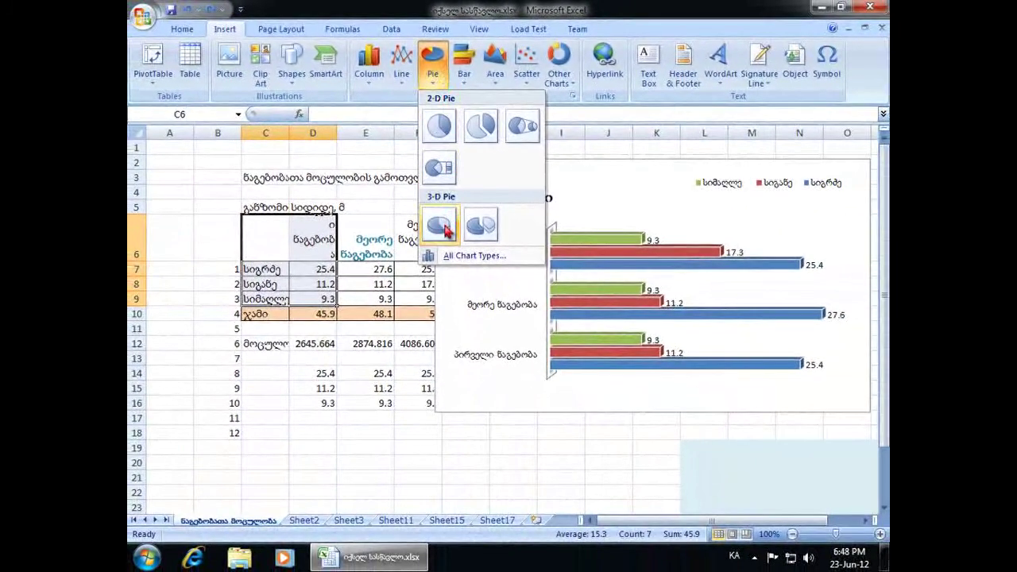
pyautogui.click(447, 228)
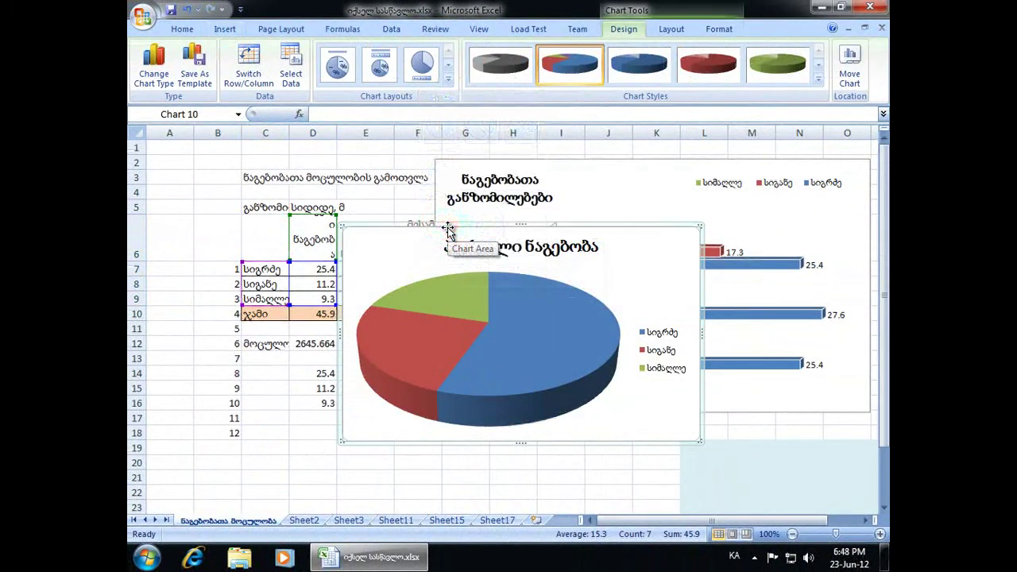
pyautogui.moveTo(397, 246)
pyautogui.mouseDown()
pyautogui.moveTo(459, 308)
pyautogui.moveTo(568, 331)
pyautogui.mouseUp()
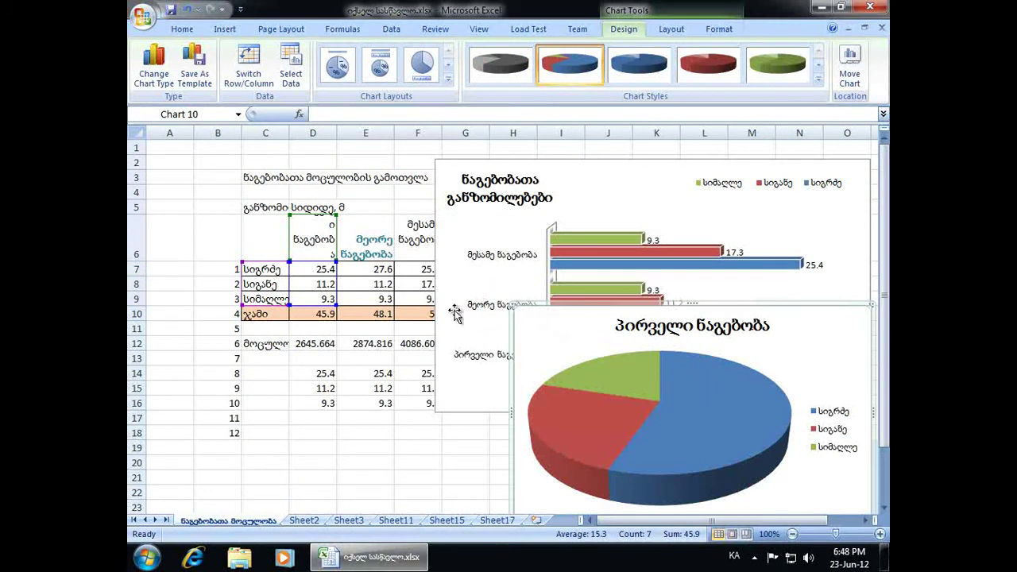
# Insert a Line with Markers chart of the volumes in C12:F12 and apply Layout 2
pyautogui.moveTo(282, 343); pyautogui.dragTo(407, 343)
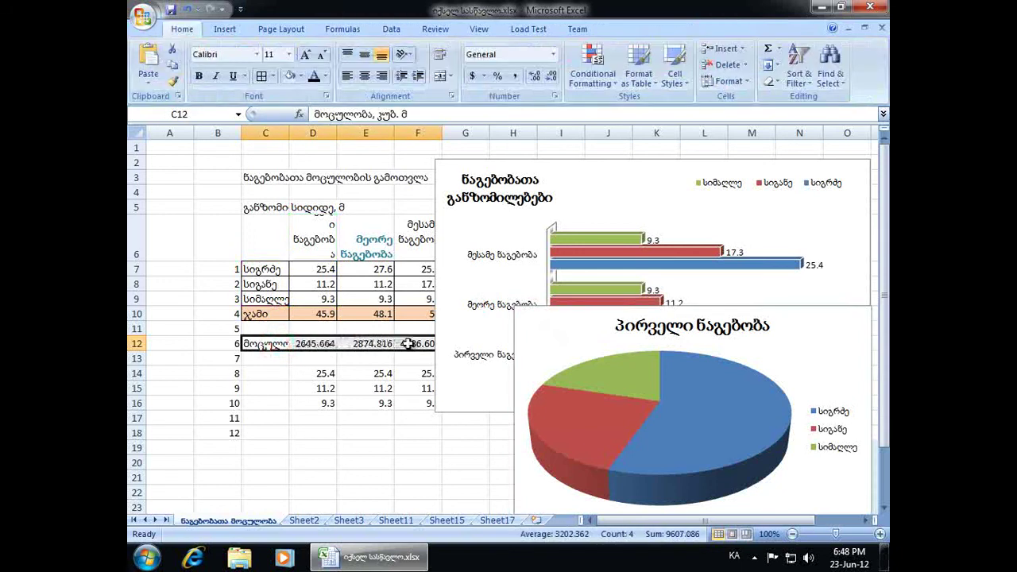
pyautogui.click(231, 29)
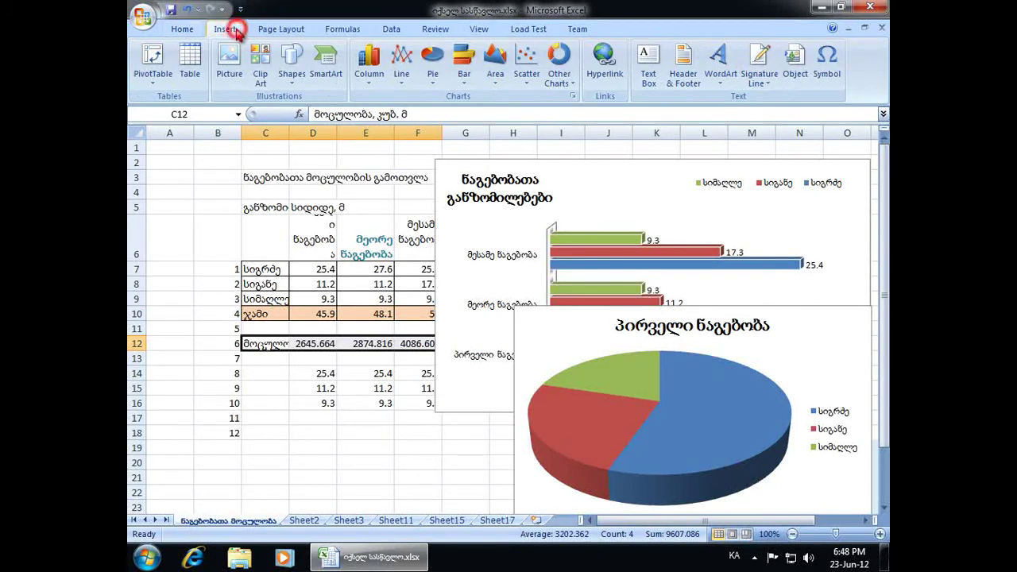
pyautogui.click(403, 63)
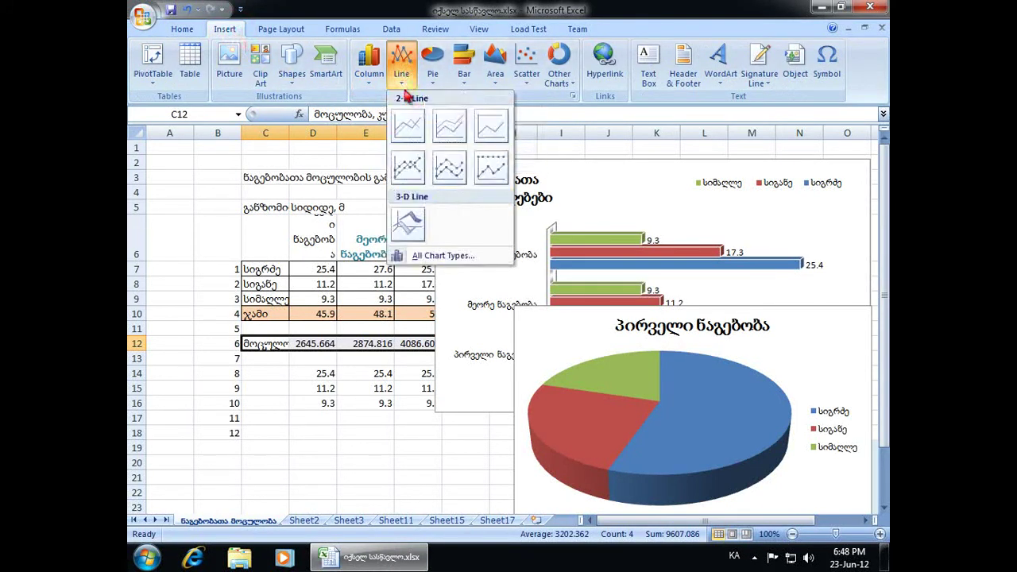
pyautogui.click(406, 168)
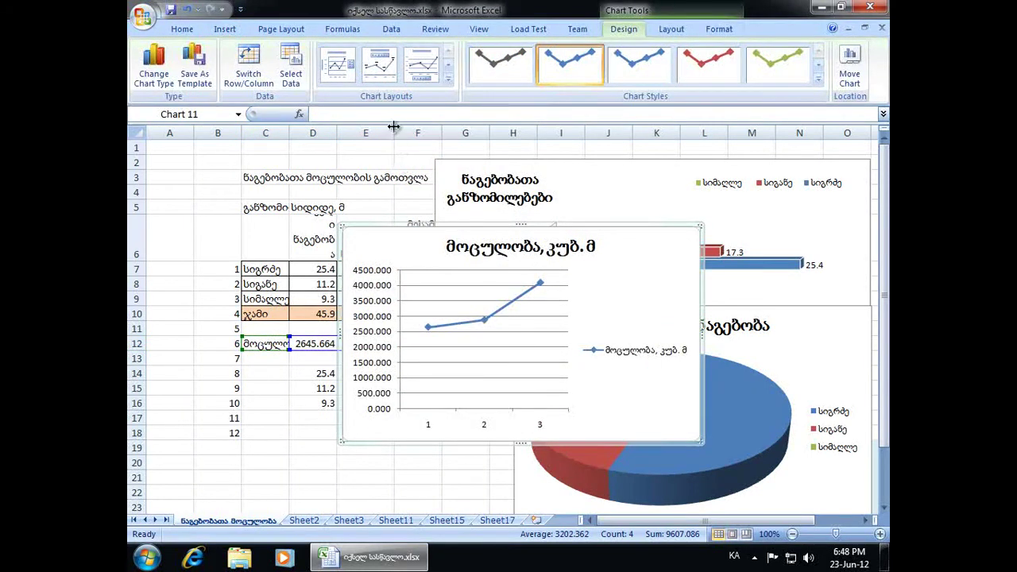
pyautogui.click(379, 65)
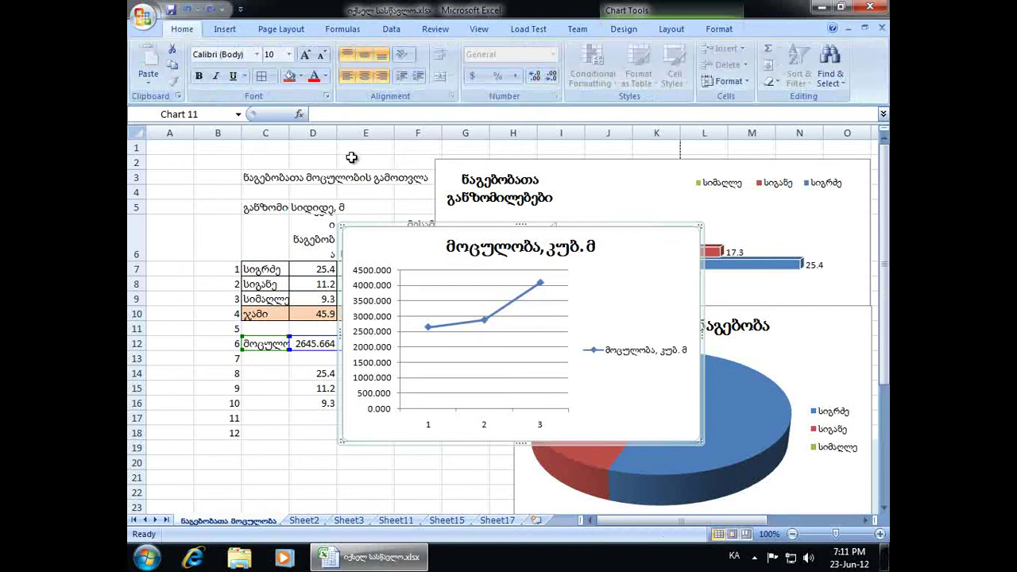
# Place the line chart below the table, bar chart far right, pie bottom right, then select A1
pyautogui.moveTo(422, 237)
pyautogui.mouseDown()
pyautogui.moveTo(194, 462)
pyautogui.moveTo(189, 486)
pyautogui.mouseUp()
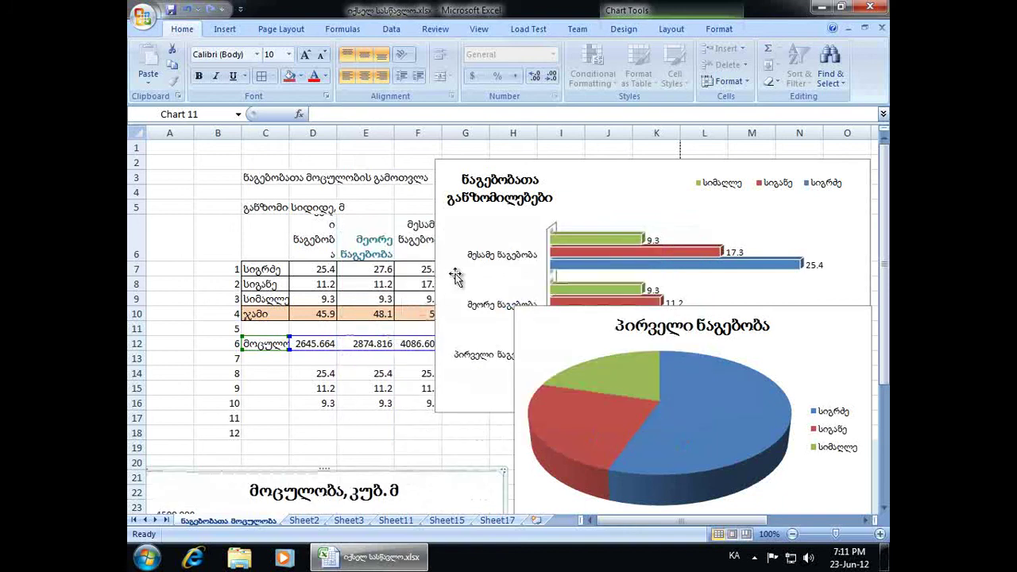
pyautogui.click(569, 172)
pyautogui.moveTo(569, 172); pyautogui.dragTo(855, 165)
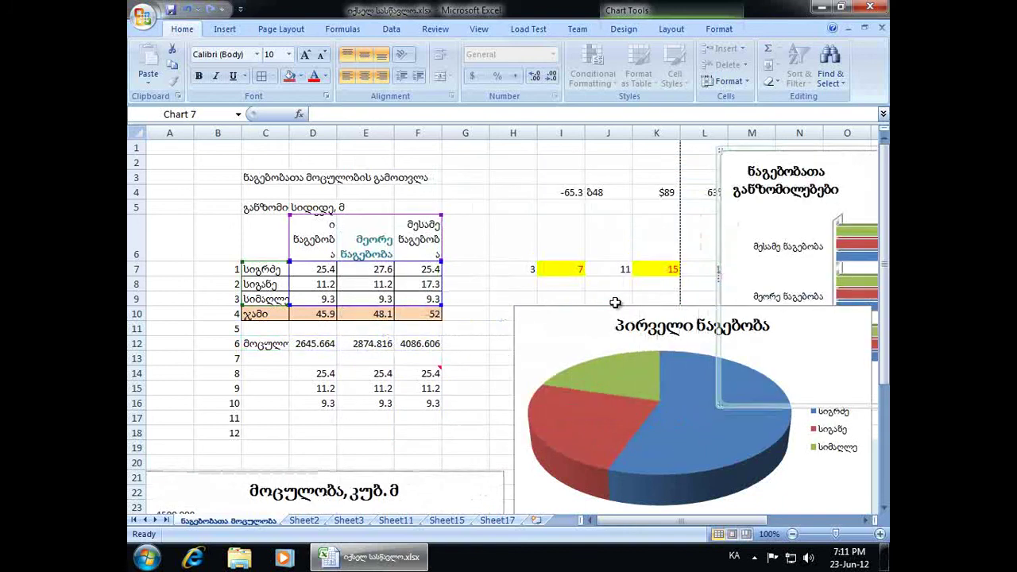
pyautogui.moveTo(551, 321); pyautogui.dragTo(771, 480)
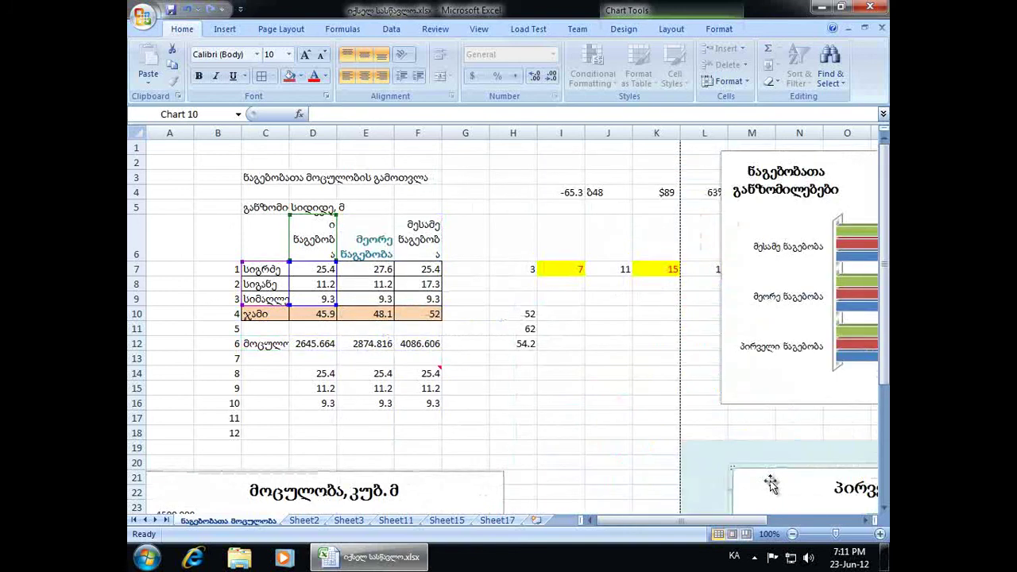
pyautogui.click(170, 147)
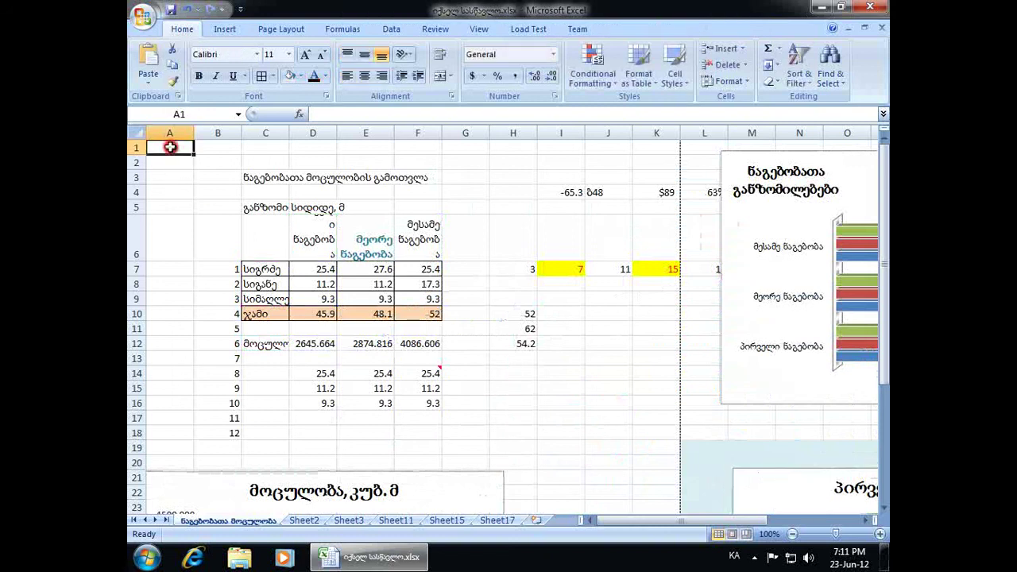
pyautogui.click(144, 15)
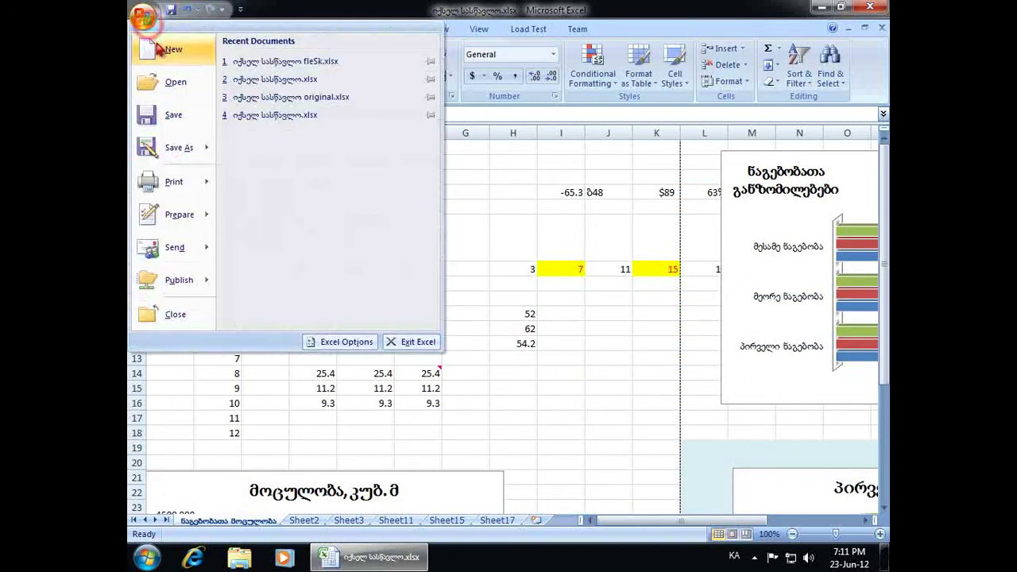
pyautogui.moveTo(179, 182)
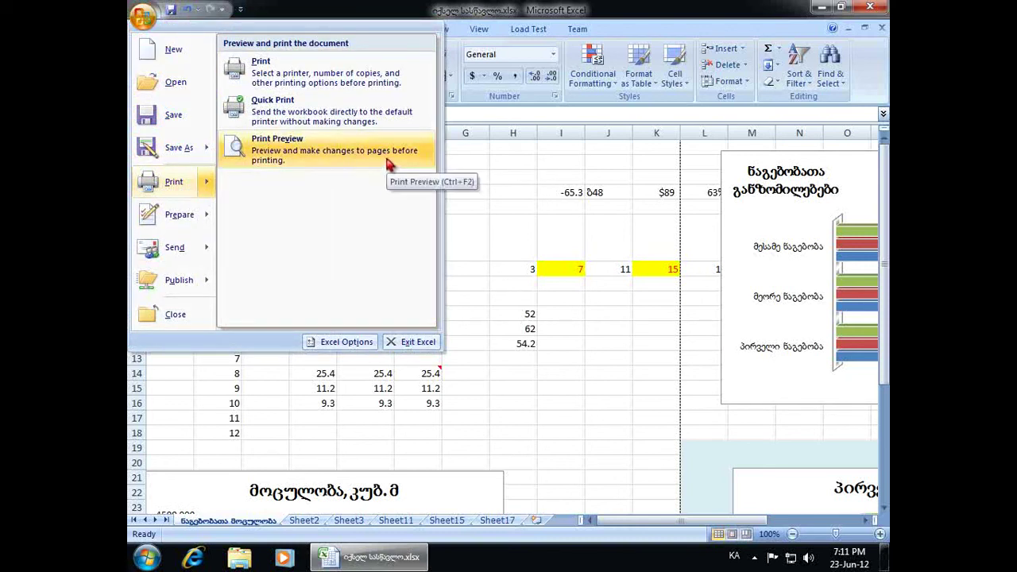
pyautogui.click(390, 164)
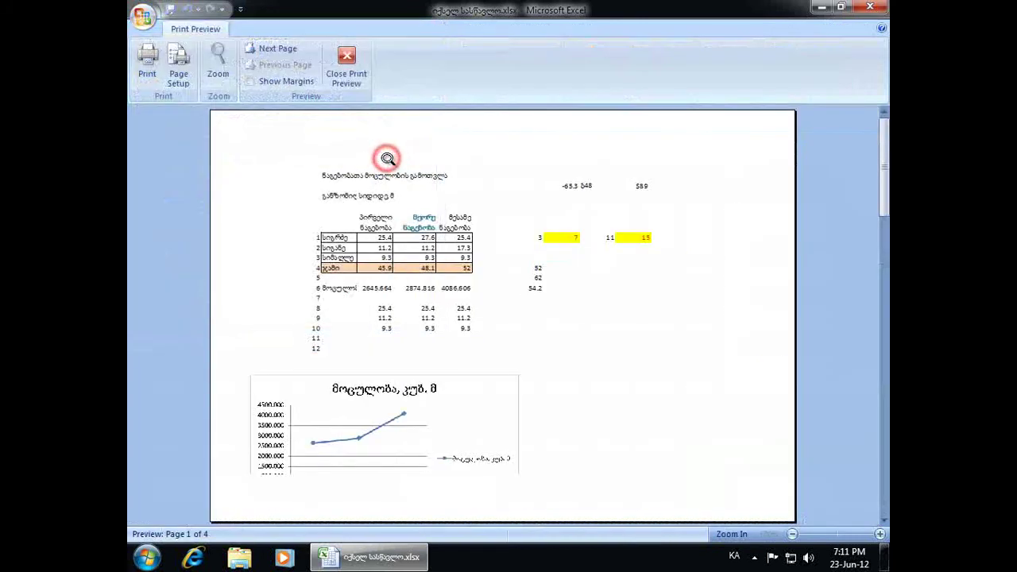
pyautogui.click(289, 51)
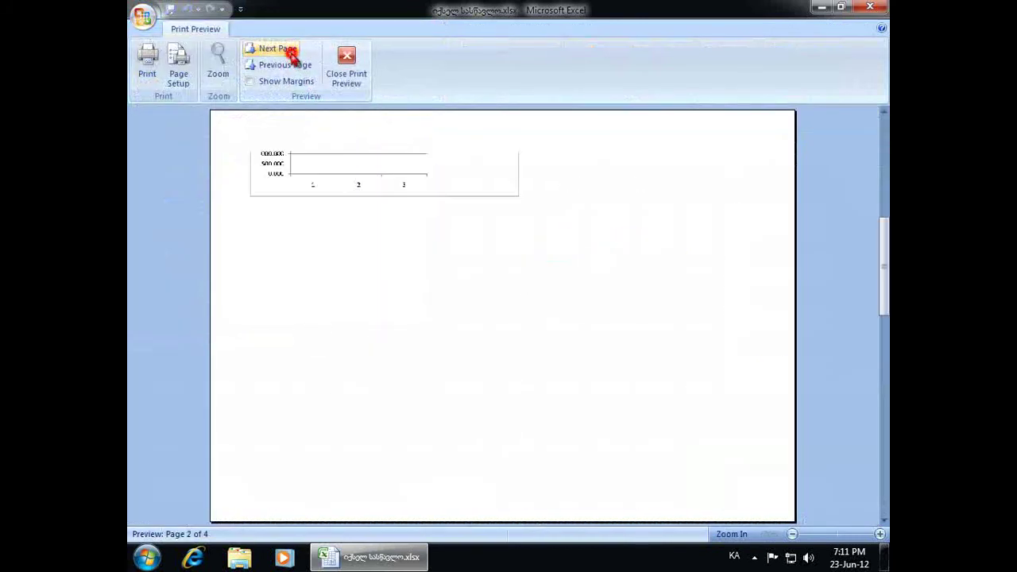
pyautogui.click(289, 51)
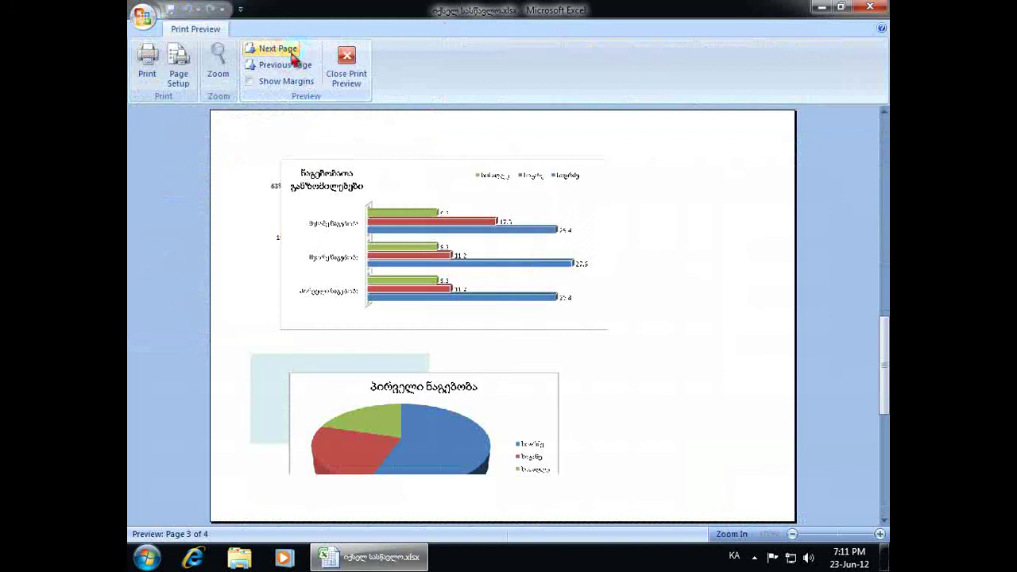
pyautogui.click(290, 51)
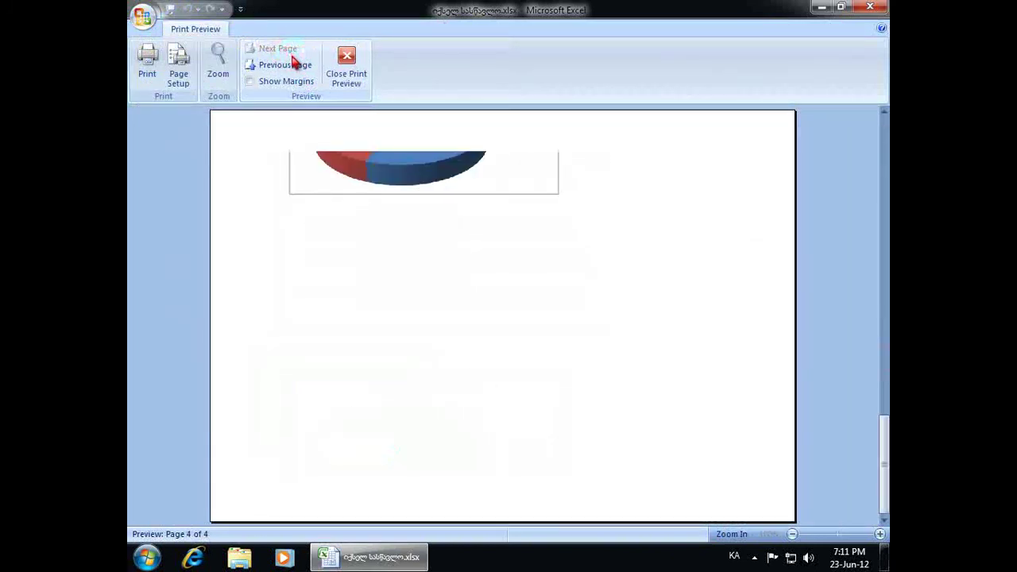
pyautogui.click(350, 67)
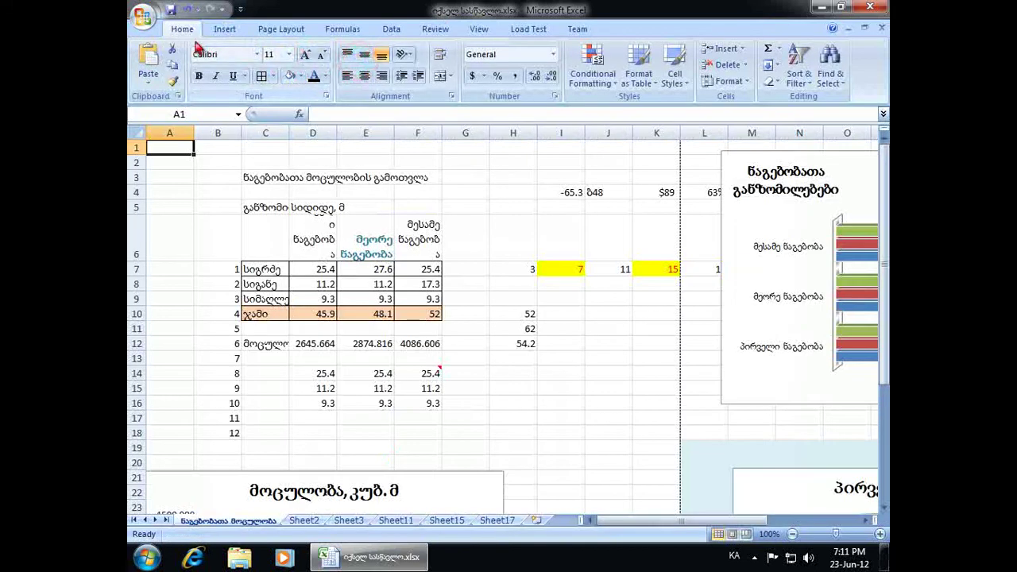
# Open the Print dialog for the active sheet on the HP LaserJet 1018, one copy
pyautogui.click(143, 16)
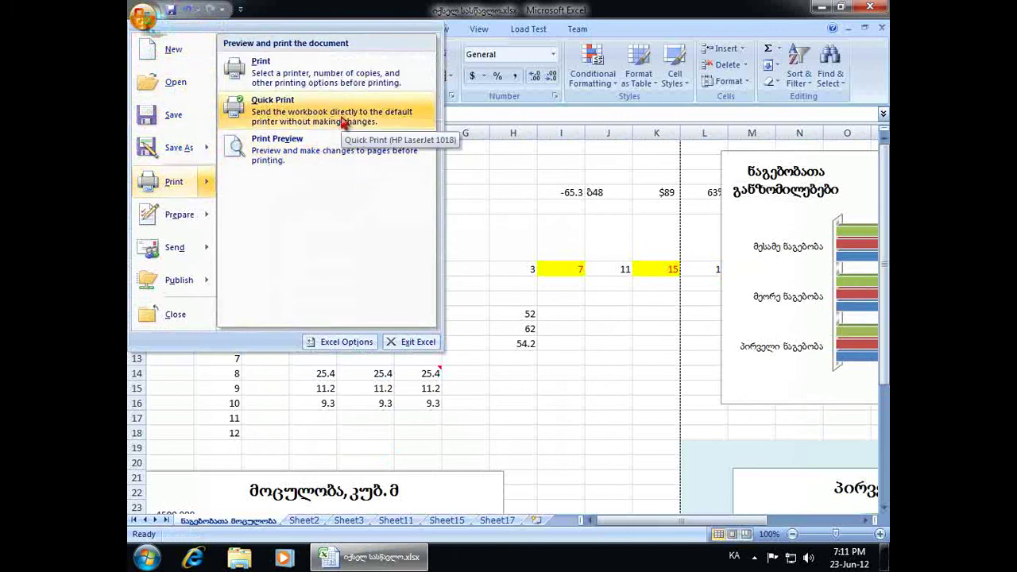
pyautogui.click(416, 76)
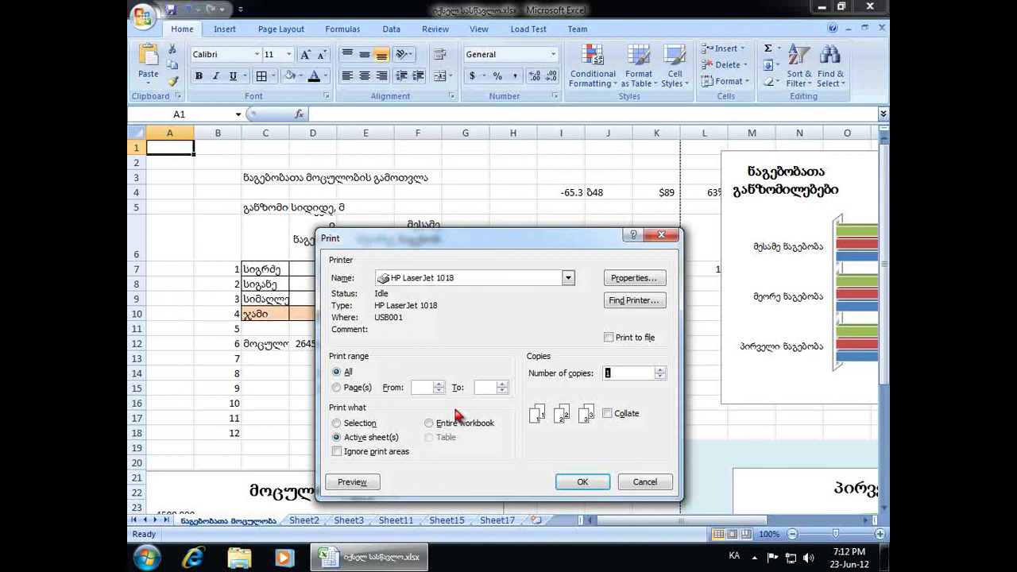
# Preview the printout, paging forward to the last page and back to page 1
pyautogui.click(353, 483)
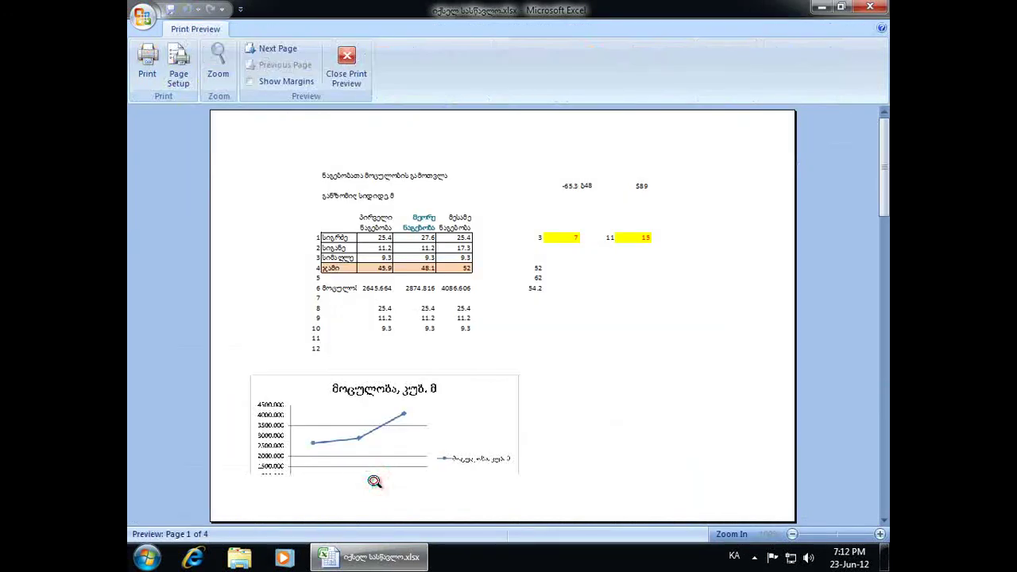
pyautogui.click(282, 53)
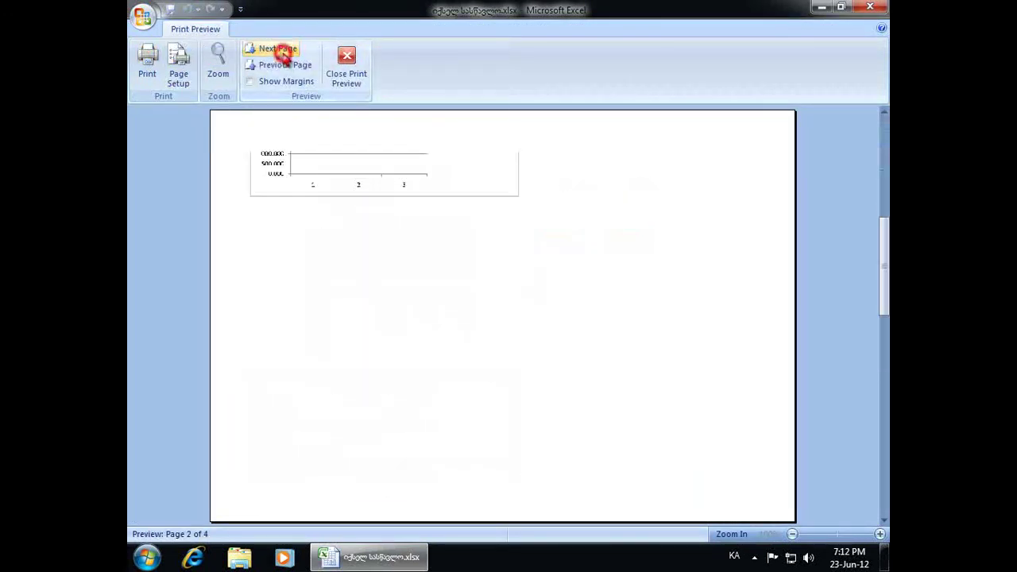
pyautogui.click(284, 52)
pyautogui.click(287, 51)
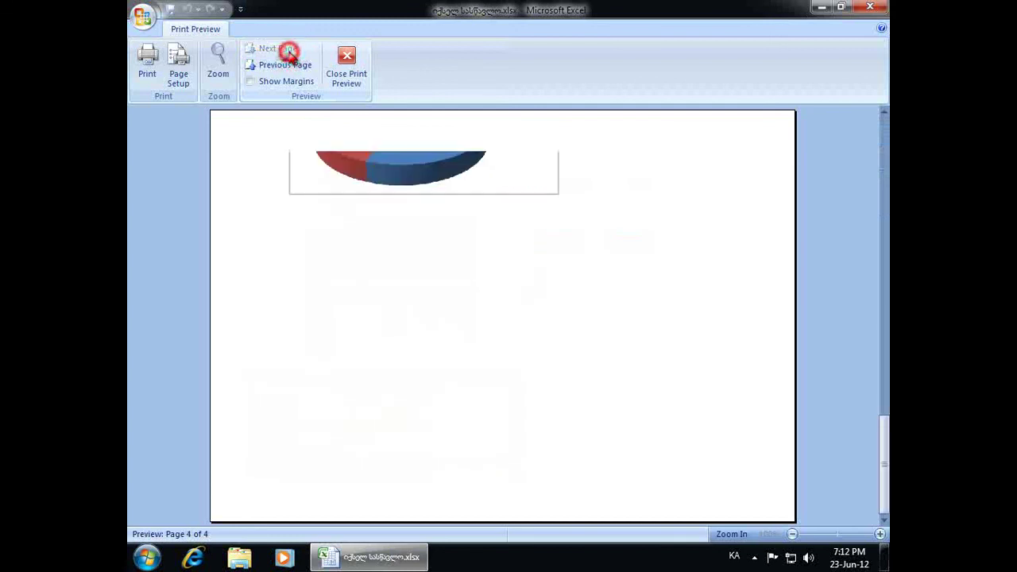
pyautogui.click(288, 65)
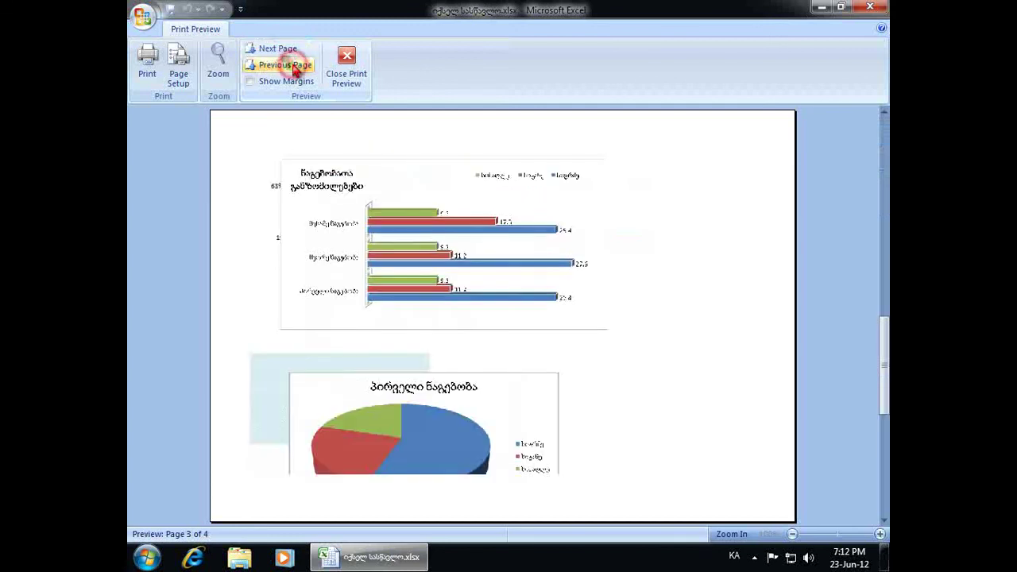
pyautogui.click(286, 65)
pyautogui.click(288, 65)
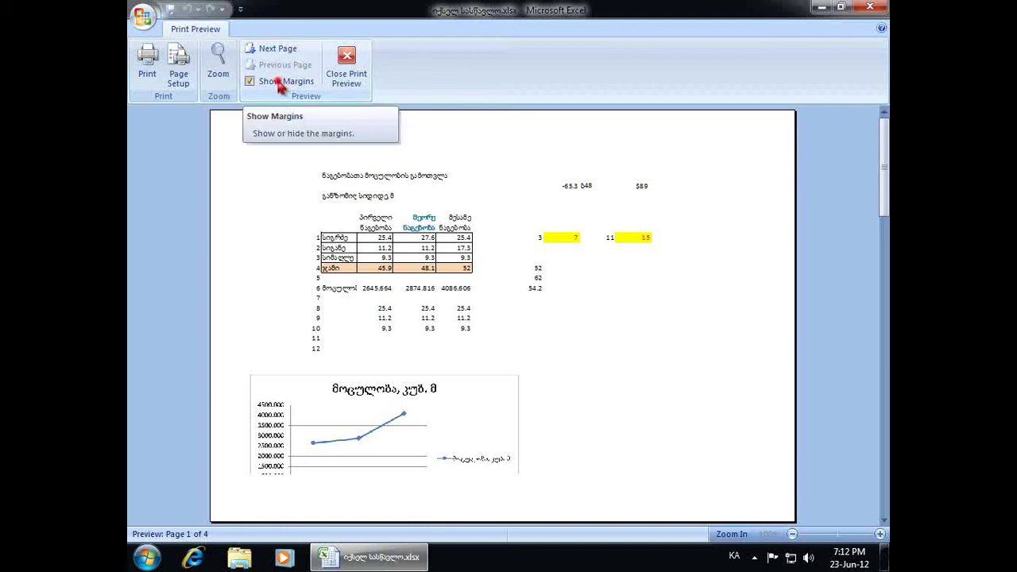
# Show the margin guides, widen the left, right, top and bottom margins, and exit the preview
pyautogui.click(280, 86)
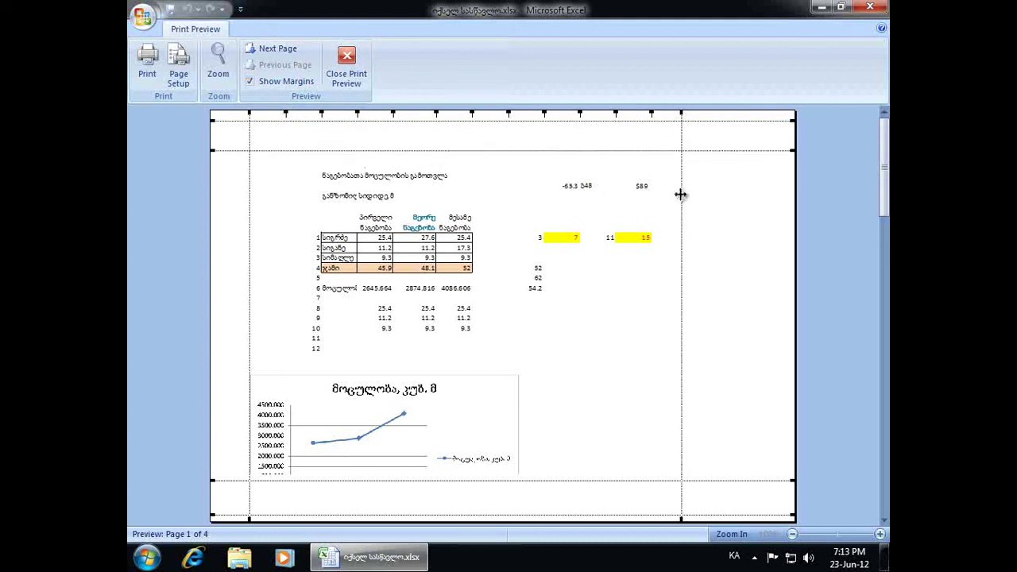
pyautogui.moveTo(682, 193); pyautogui.dragTo(754, 194)
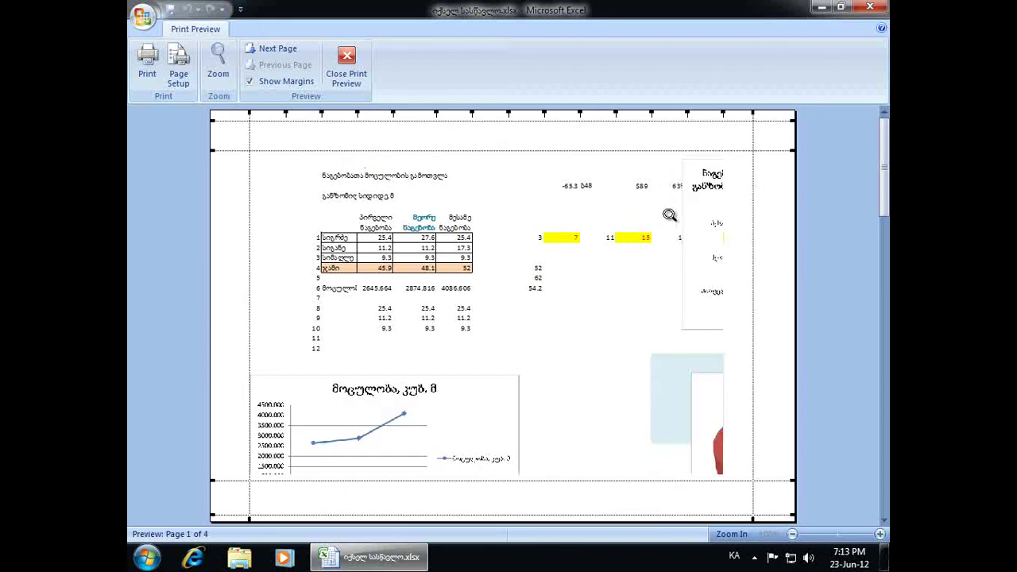
pyautogui.moveTo(250, 217); pyautogui.dragTo(231, 217)
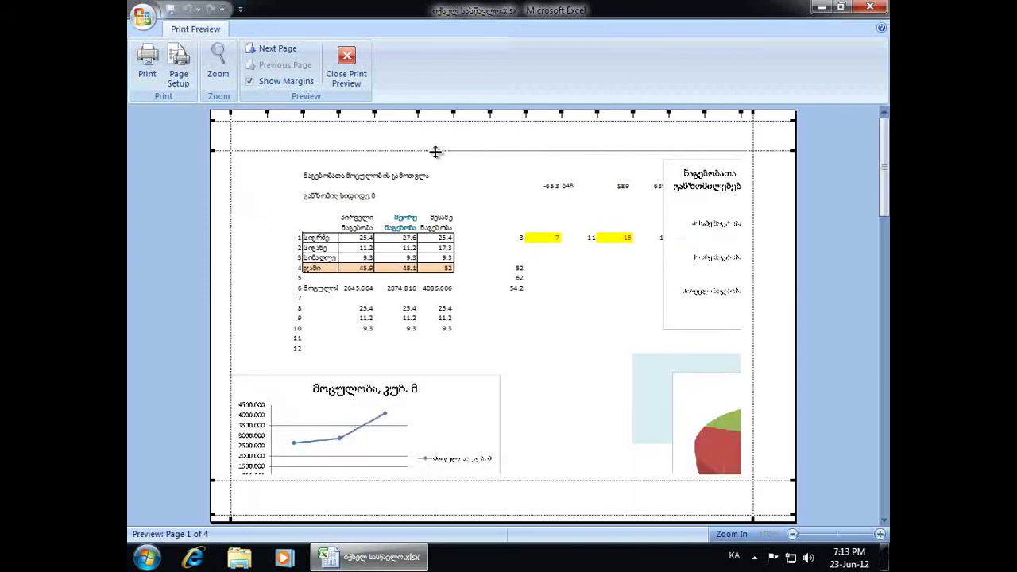
pyautogui.moveTo(437, 150); pyautogui.dragTo(446, 137)
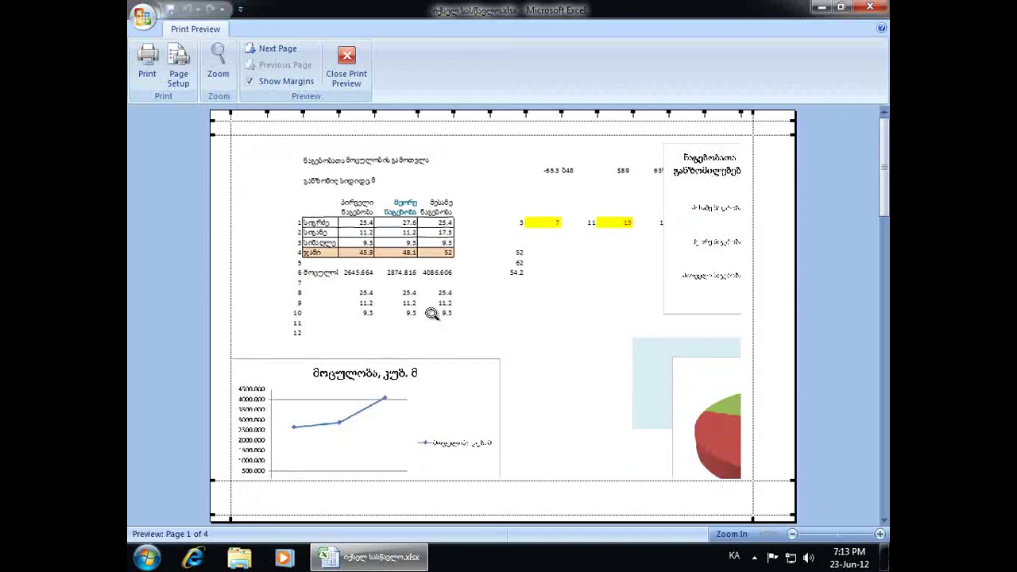
pyautogui.moveTo(448, 481); pyautogui.dragTo(445, 499)
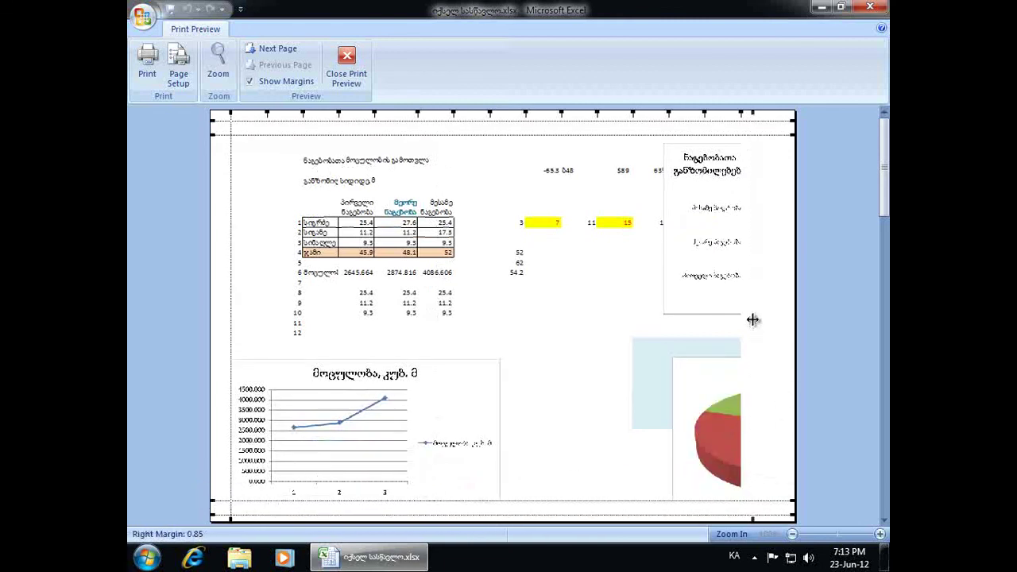
pyautogui.moveTo(753, 319); pyautogui.dragTo(782, 309)
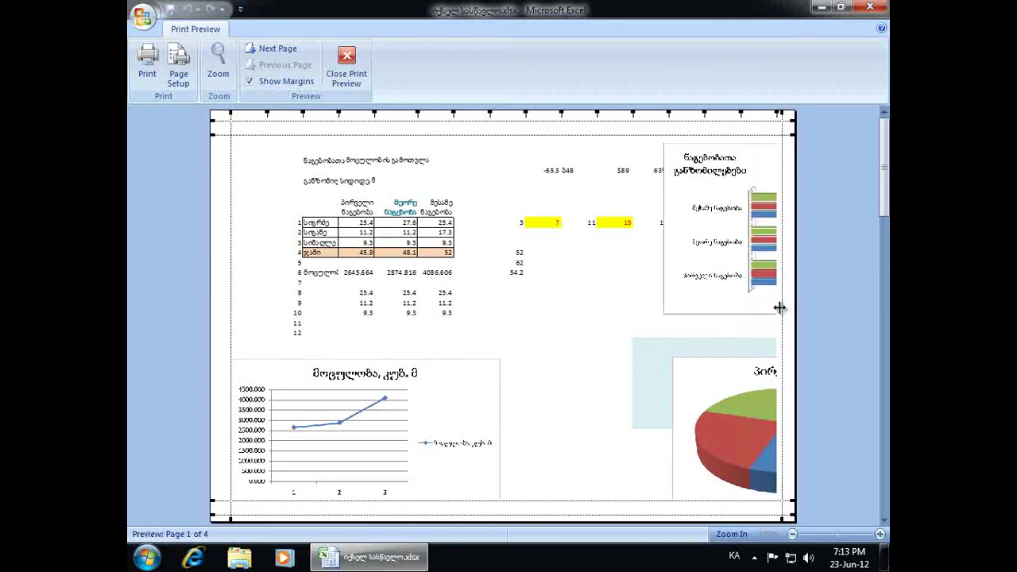
pyautogui.click(365, 87)
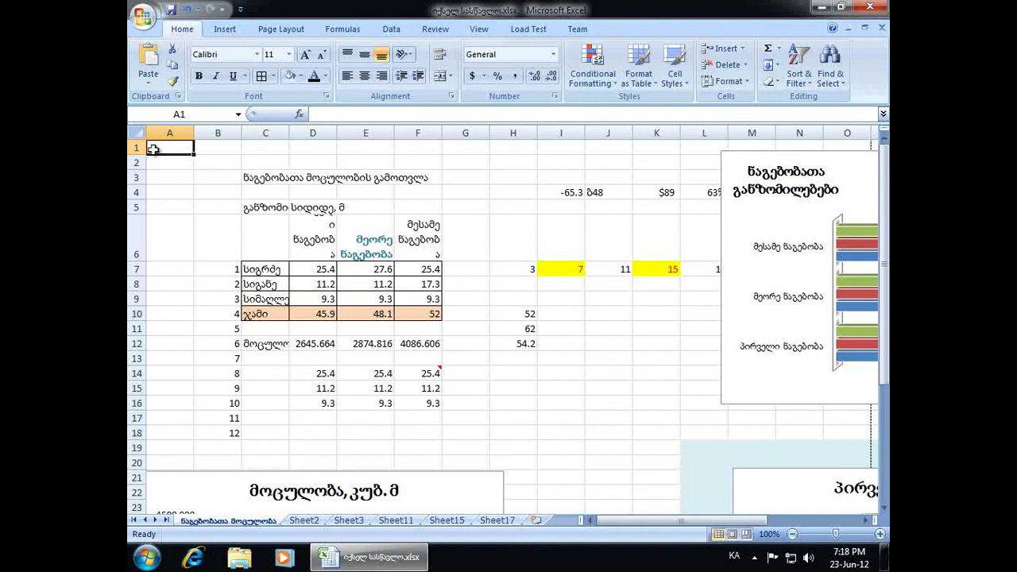
# Select the measurement table block from cell C3 down and across to its bottom-right corner
pyautogui.moveTo(248, 177); pyautogui.dragTo(760, 488)
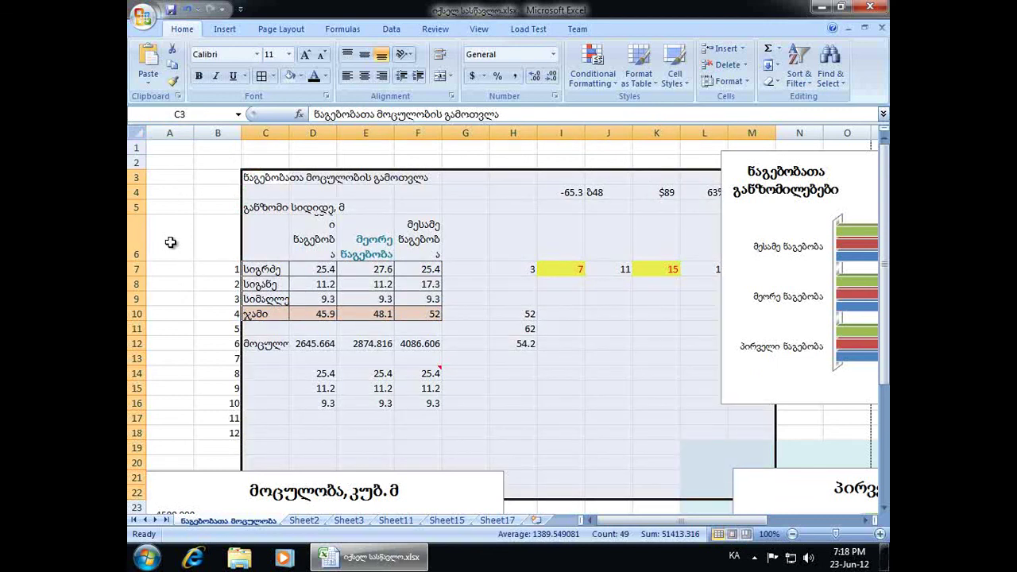
# Set the C3 table block as the print area, then clear the print area
pyautogui.click(302, 33)
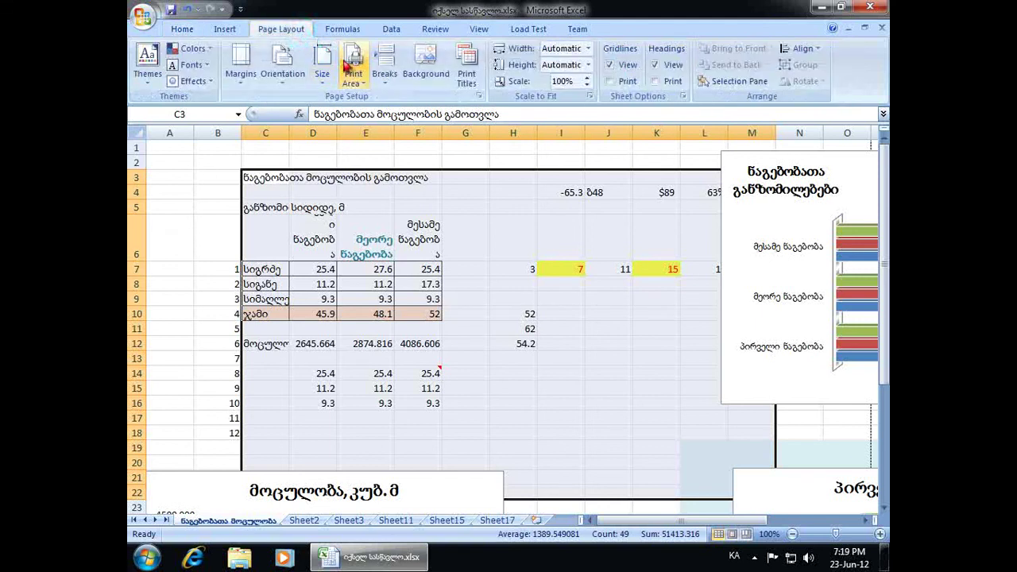
pyautogui.click(364, 82)
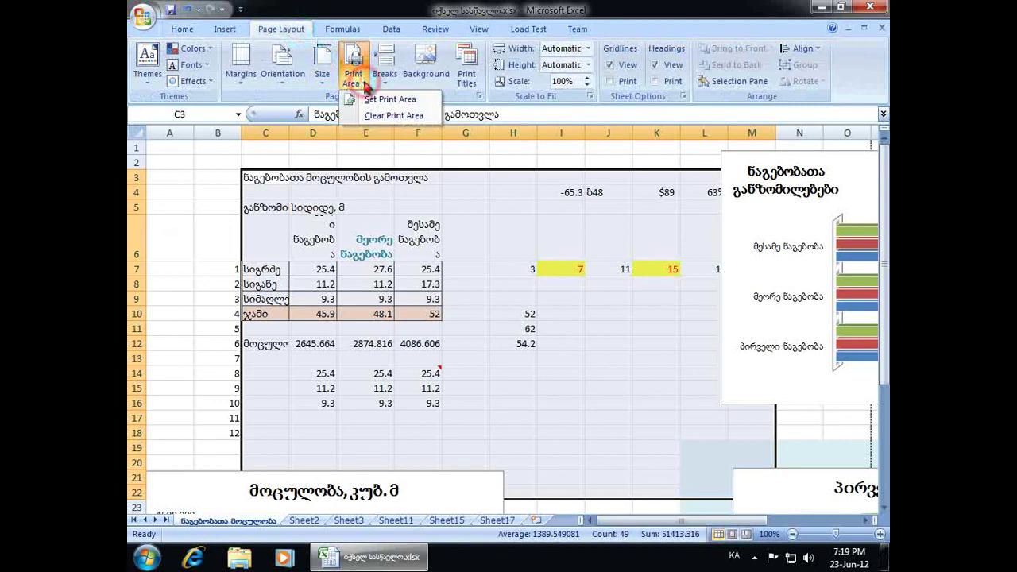
pyautogui.click(437, 103)
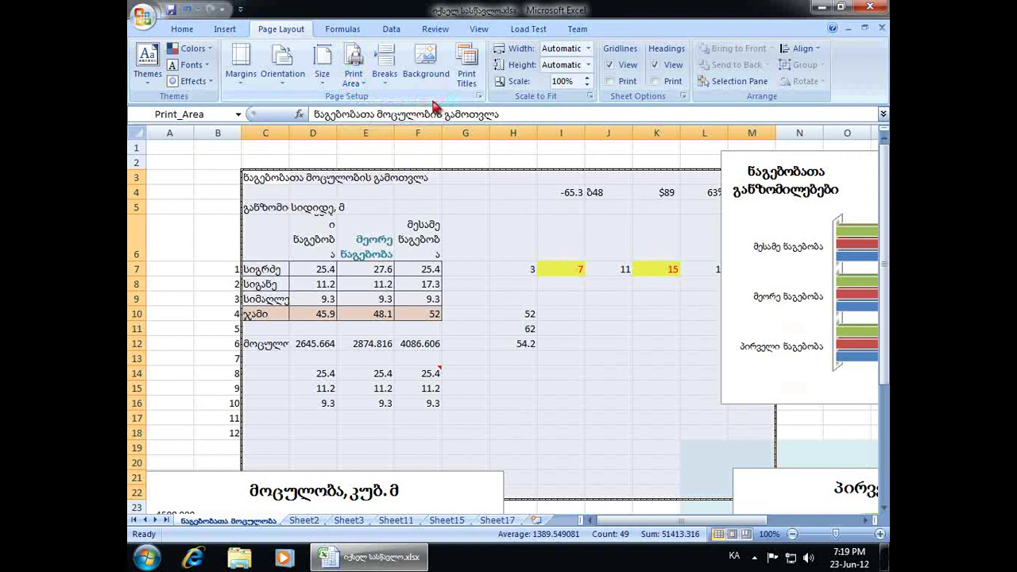
pyautogui.click(354, 79)
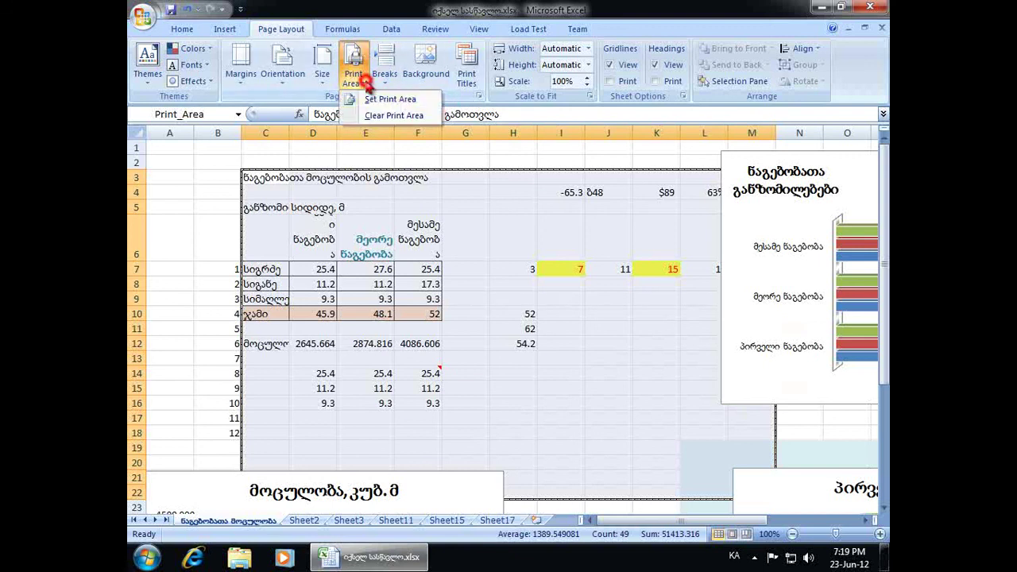
pyautogui.click(429, 116)
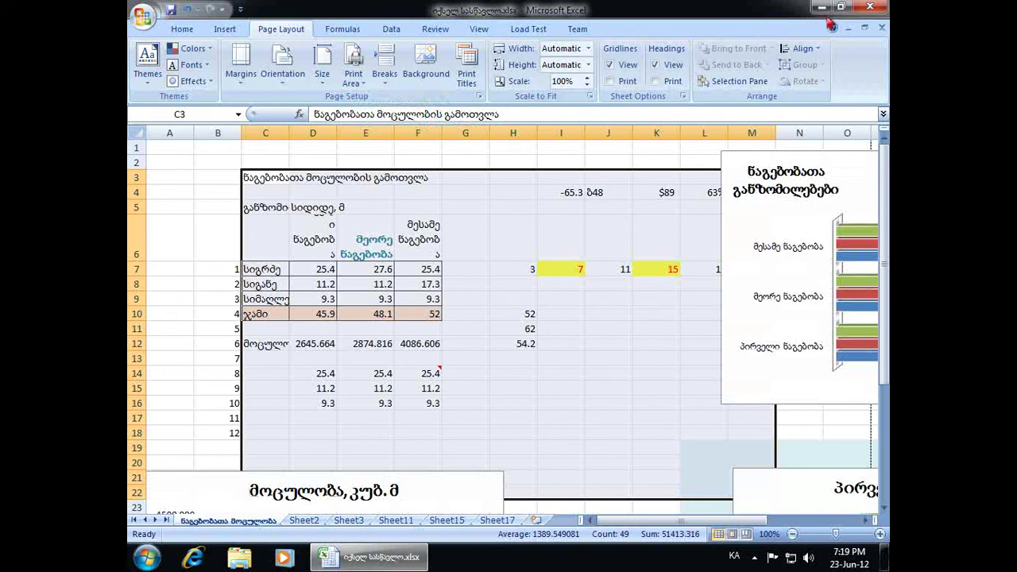
# Close the workbook window and answer Yes to save its changes
pyautogui.click(869, 7)
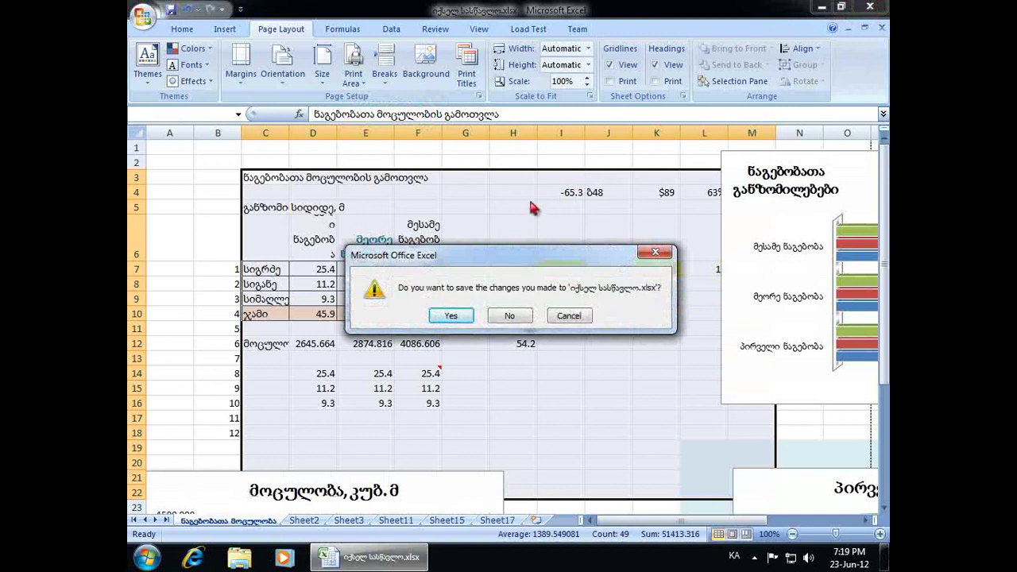
pyautogui.click(468, 318)
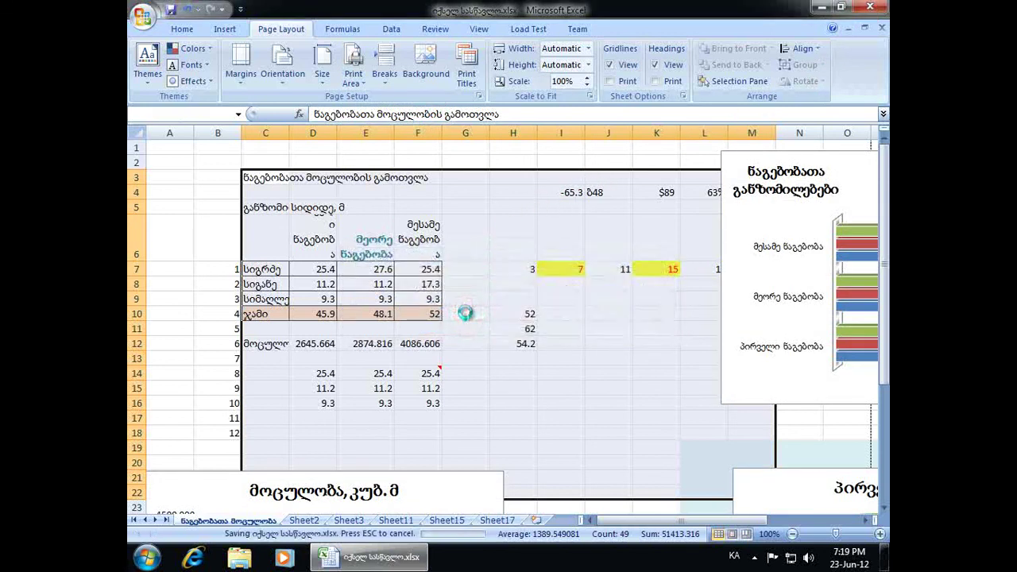